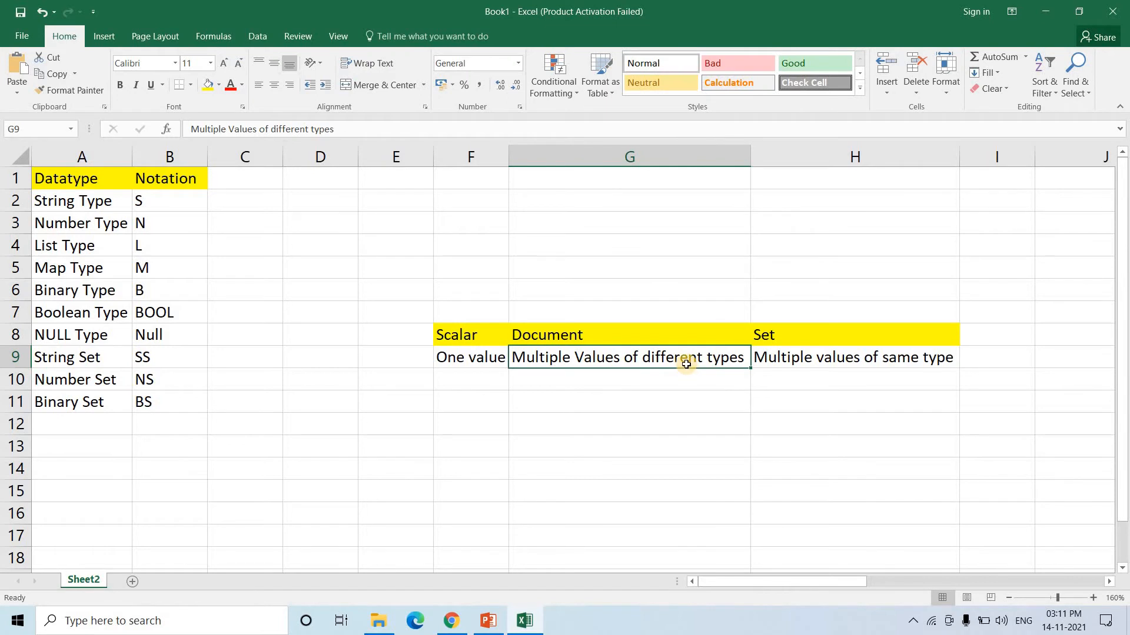
click(788, 339)
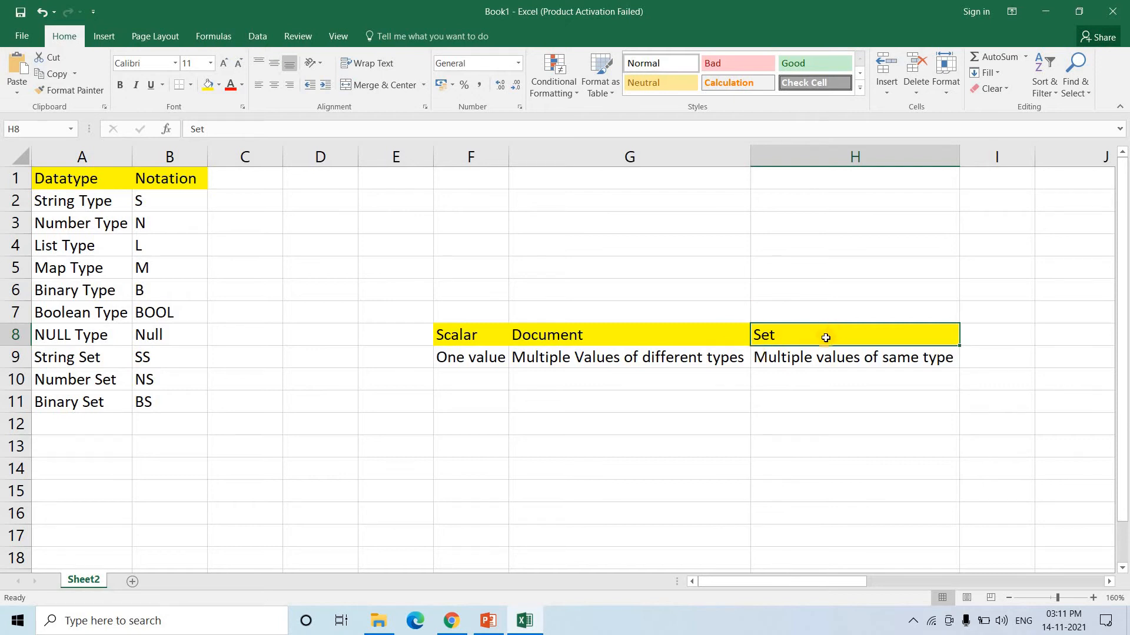
click(791, 350)
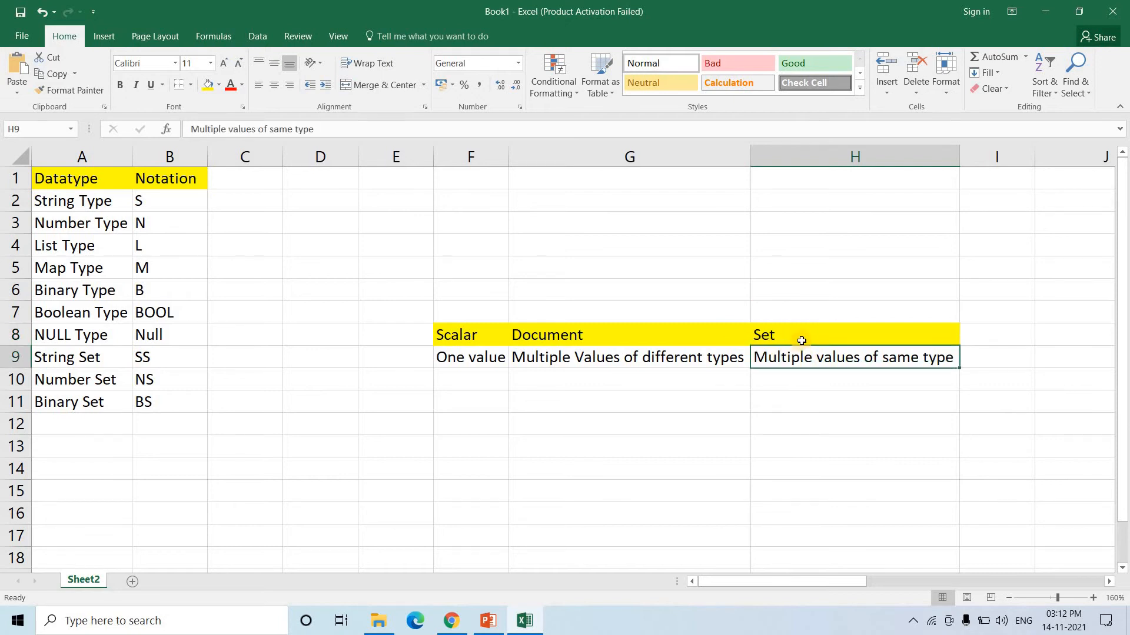
click(787, 334)
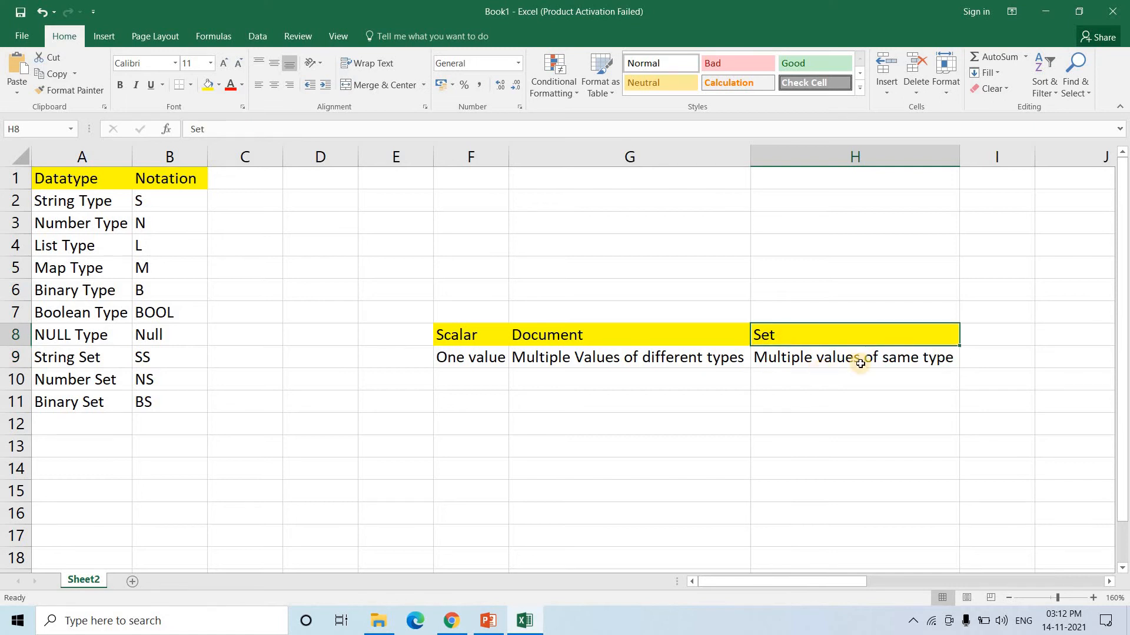
double_click(898, 358)
drag(910, 362, 752, 358)
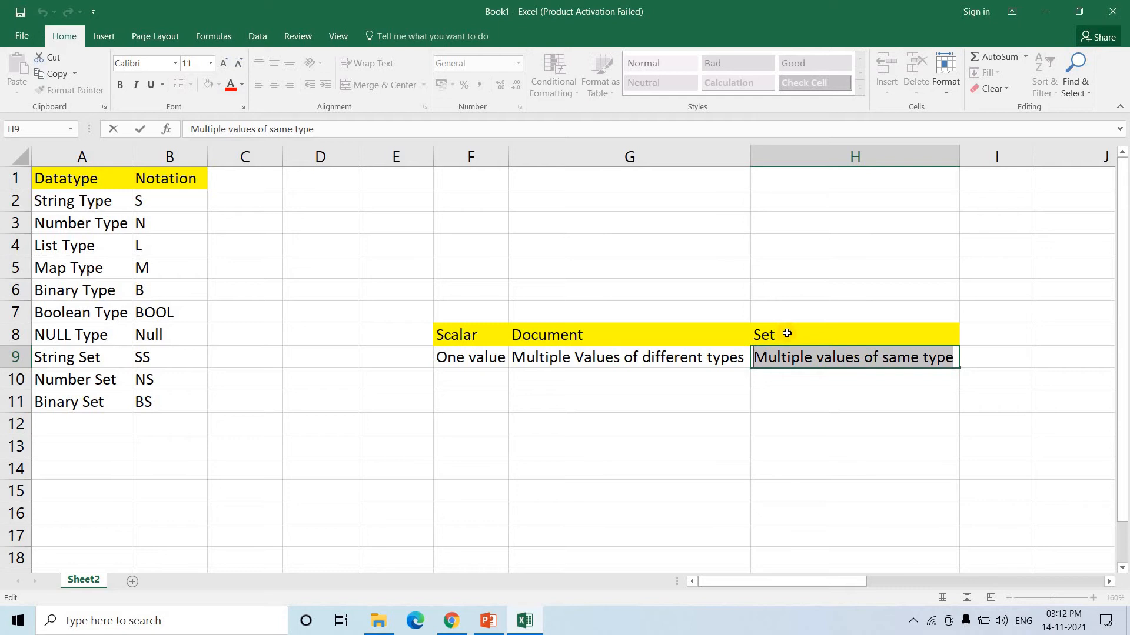
click(892, 438)
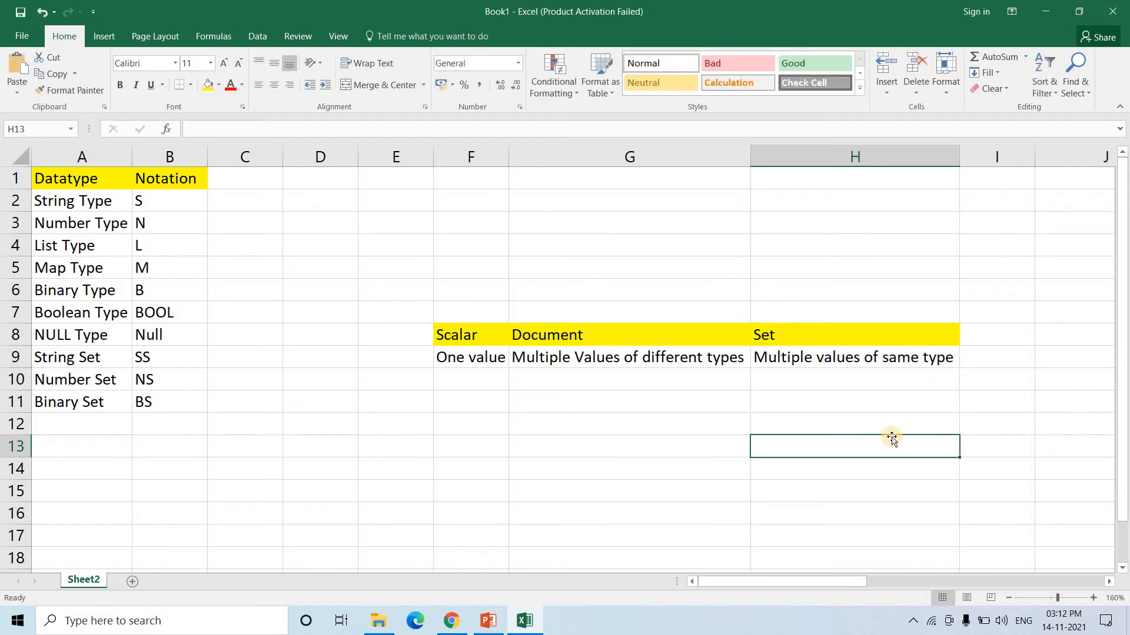
click(787, 334)
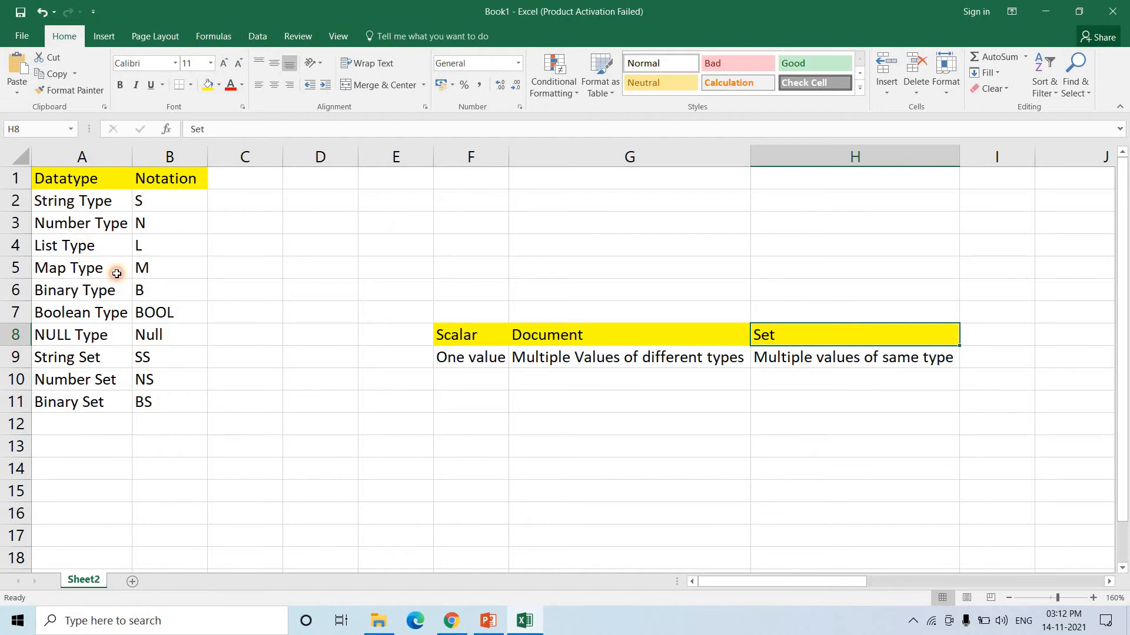
drag(82, 201, 182, 389)
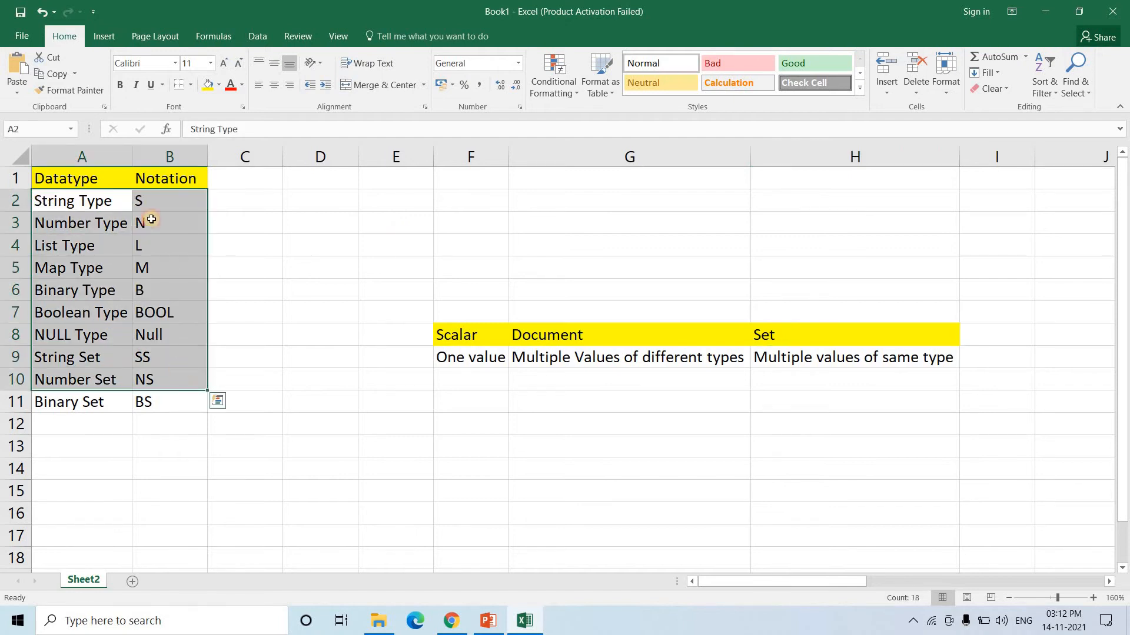
click(143, 198)
click(56, 215)
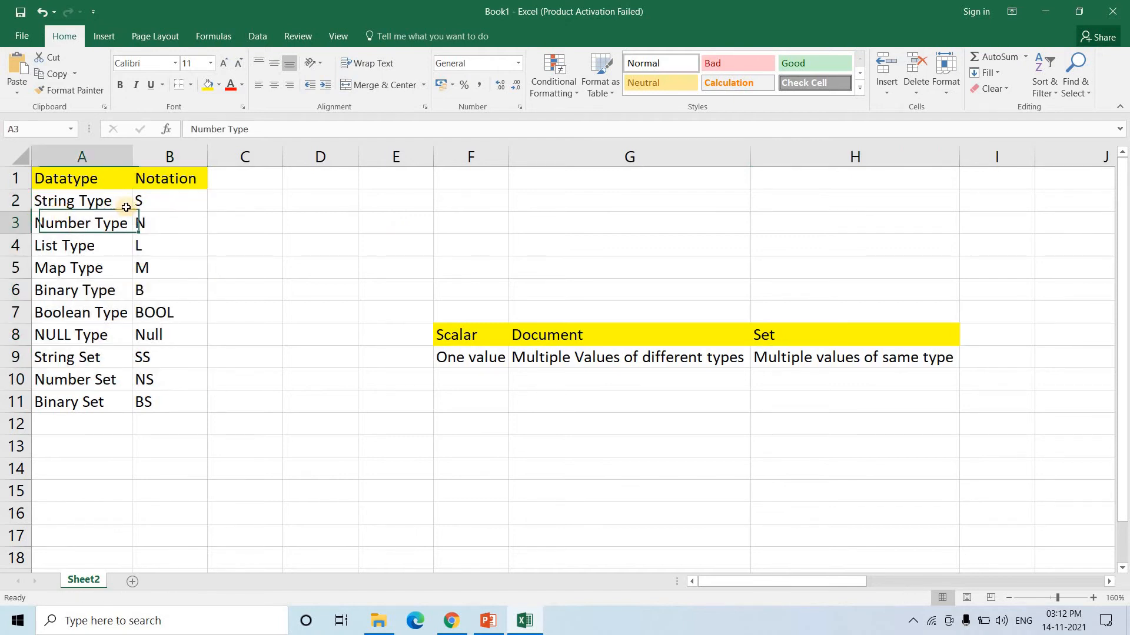
click(164, 198)
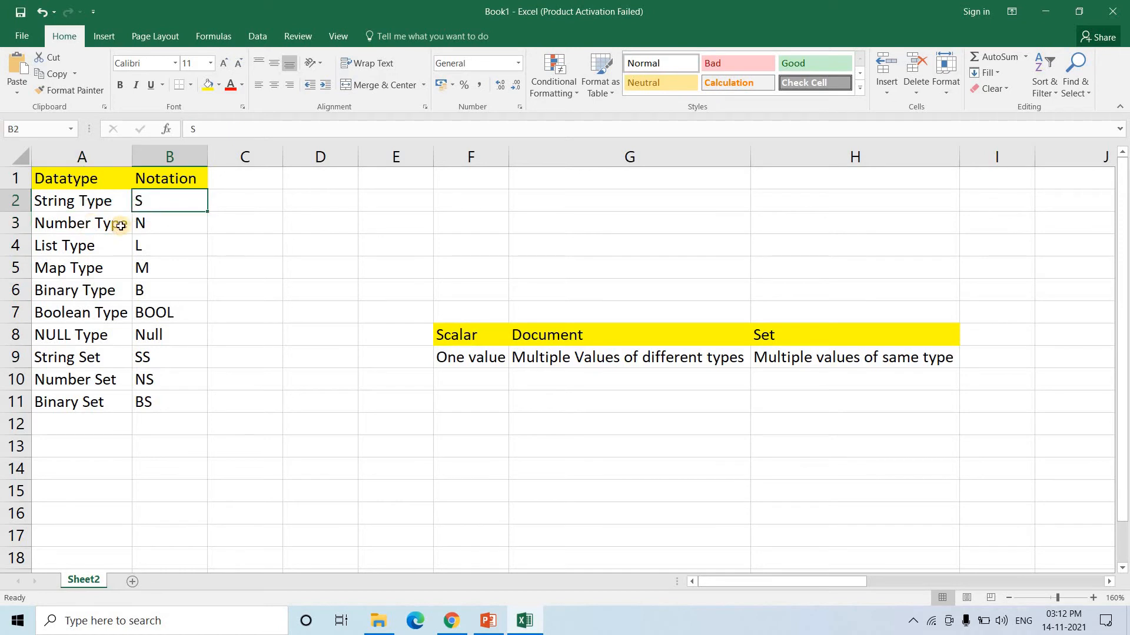
click(118, 224)
click(203, 222)
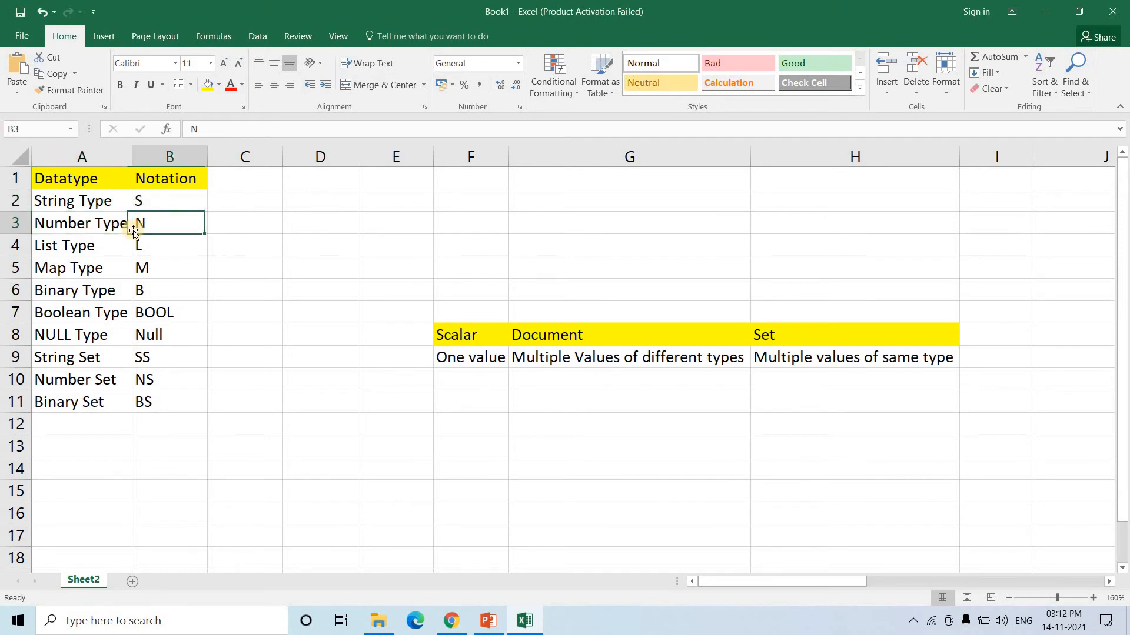
click(89, 243)
drag(94, 201, 173, 211)
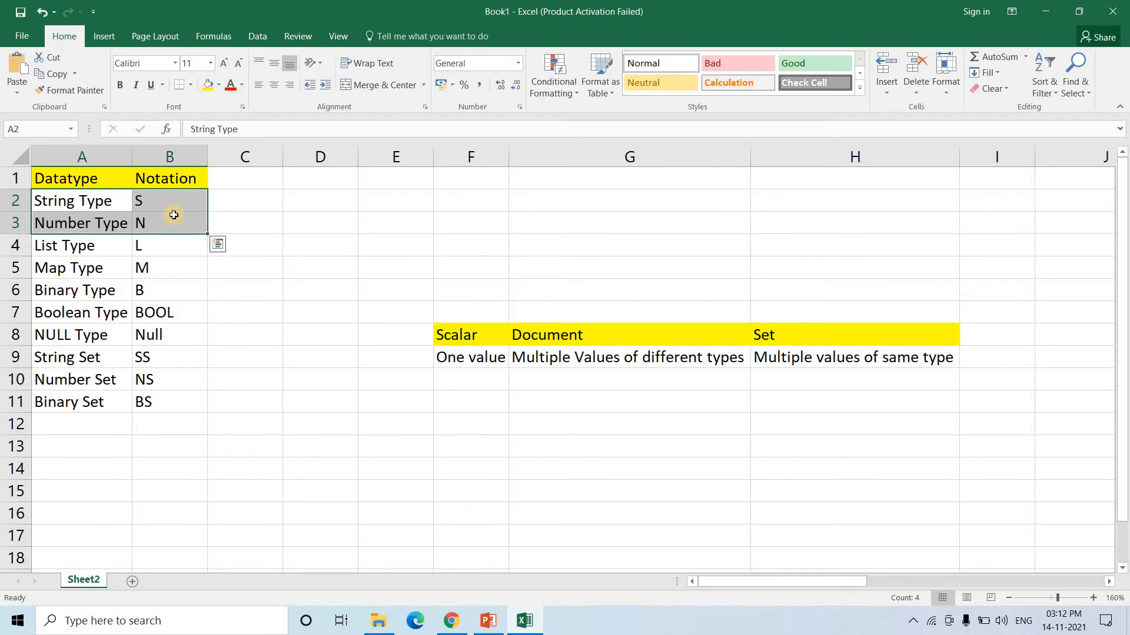
click(144, 223)
click(91, 245)
click(183, 250)
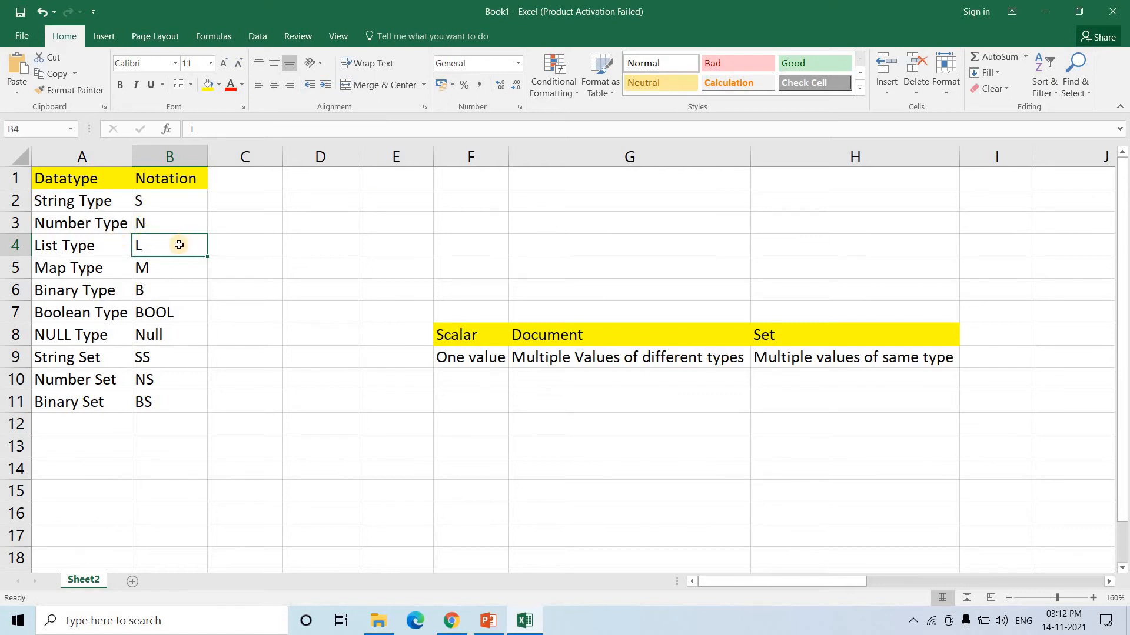
click(108, 273)
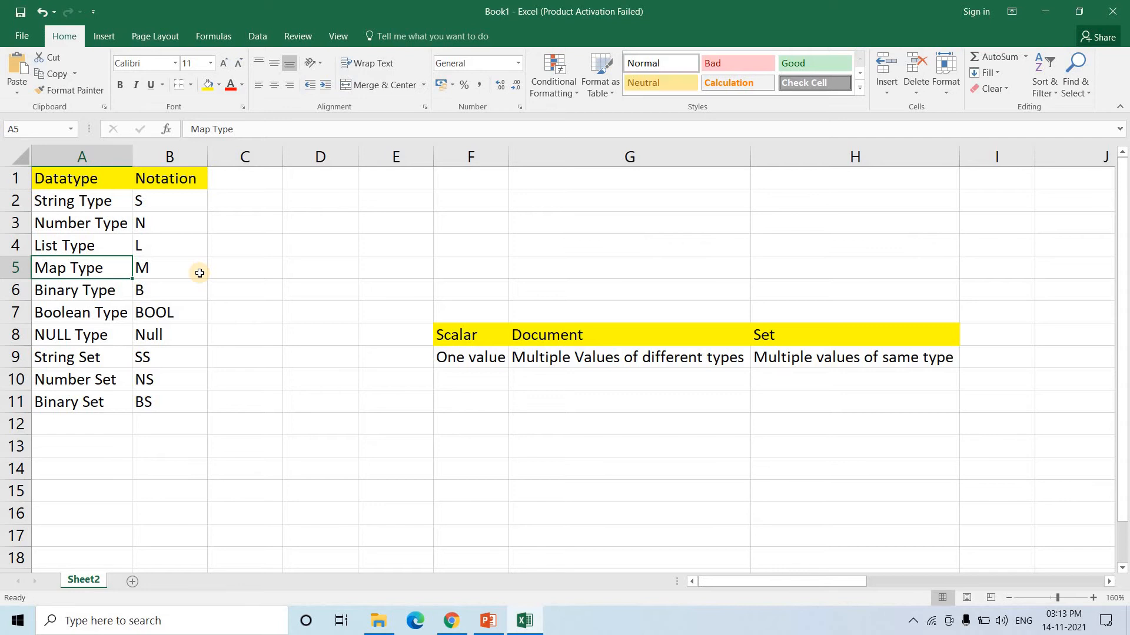
click(143, 266)
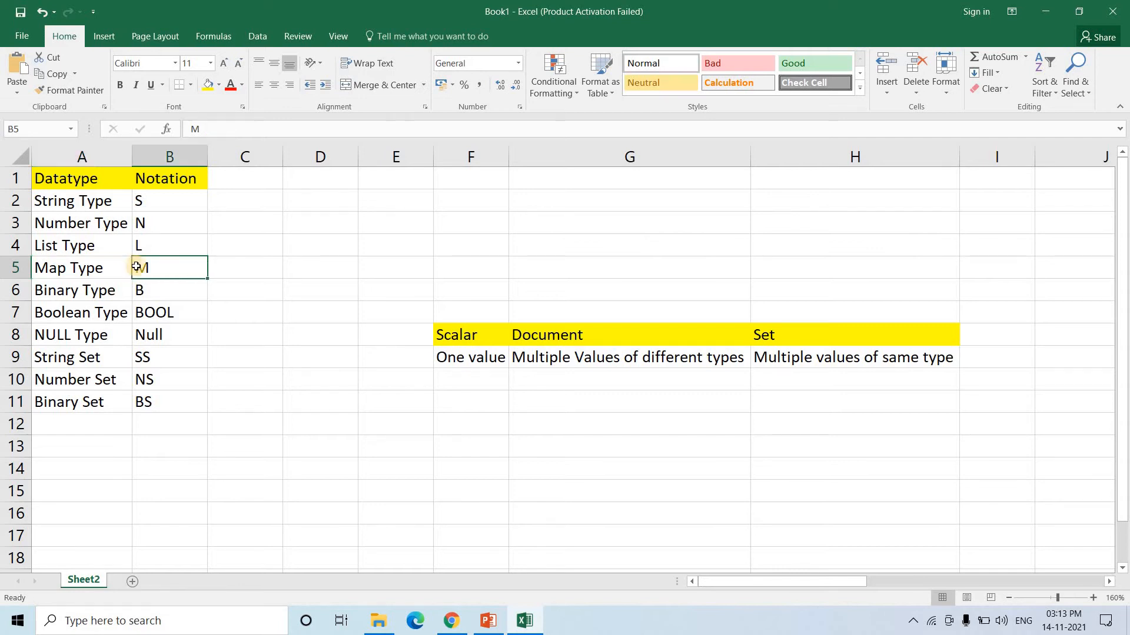
click(83, 271)
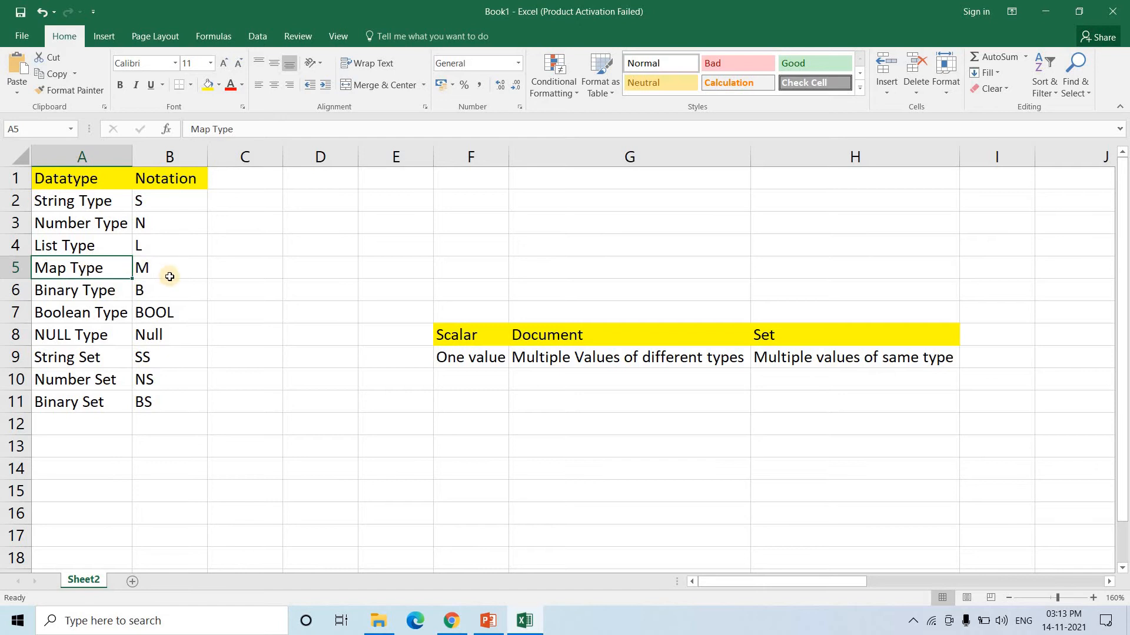
click(600, 337)
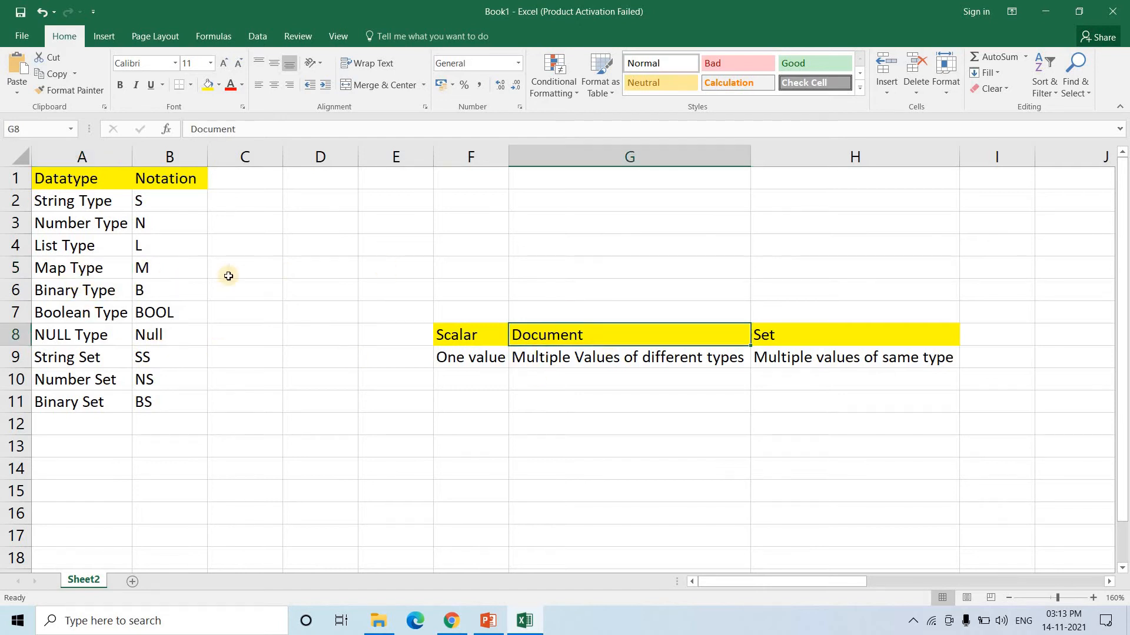
click(87, 294)
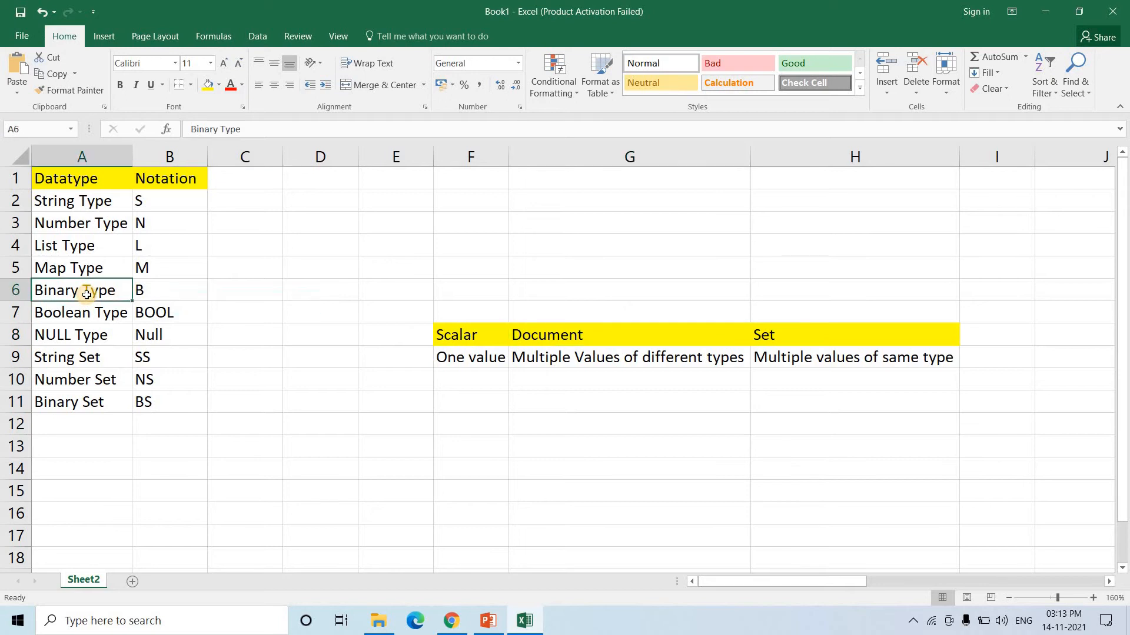
click(157, 293)
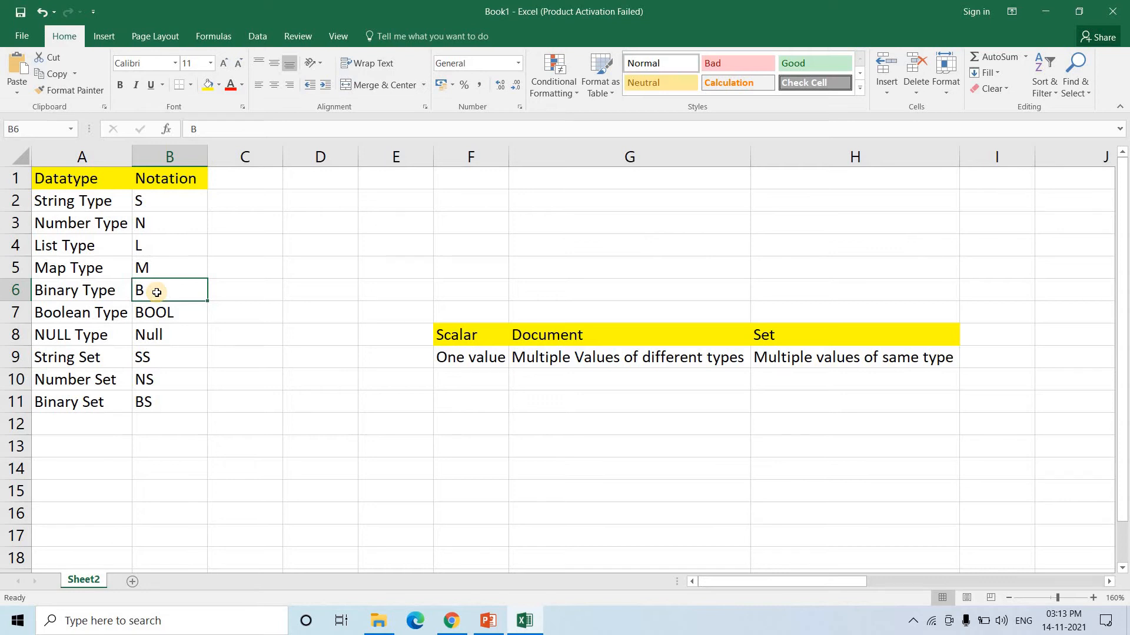
click(104, 319)
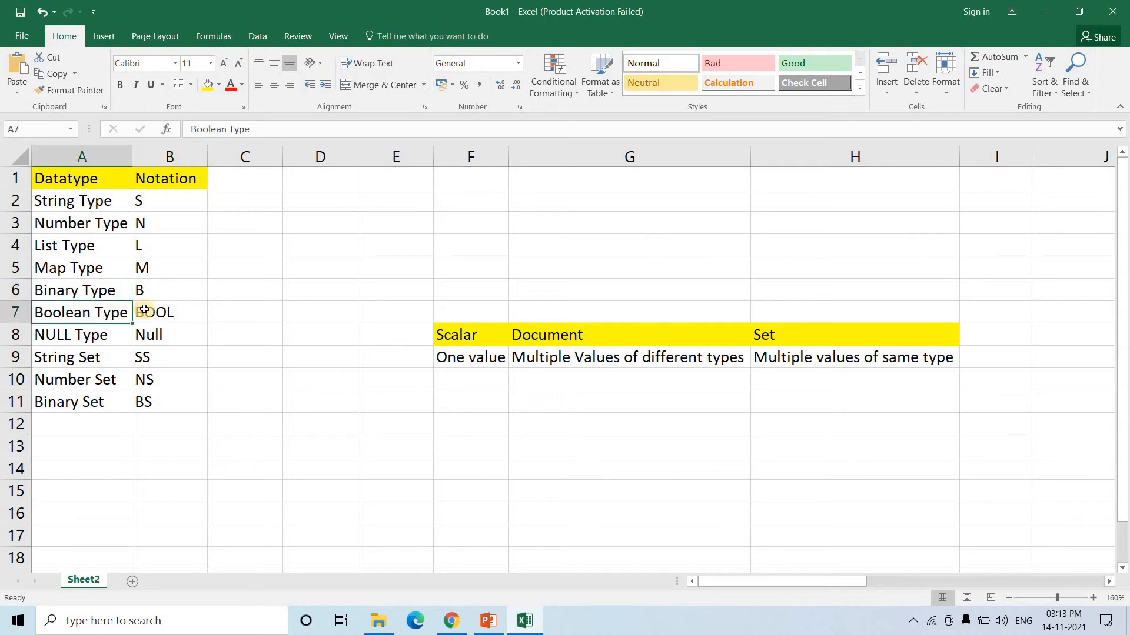
click(177, 312)
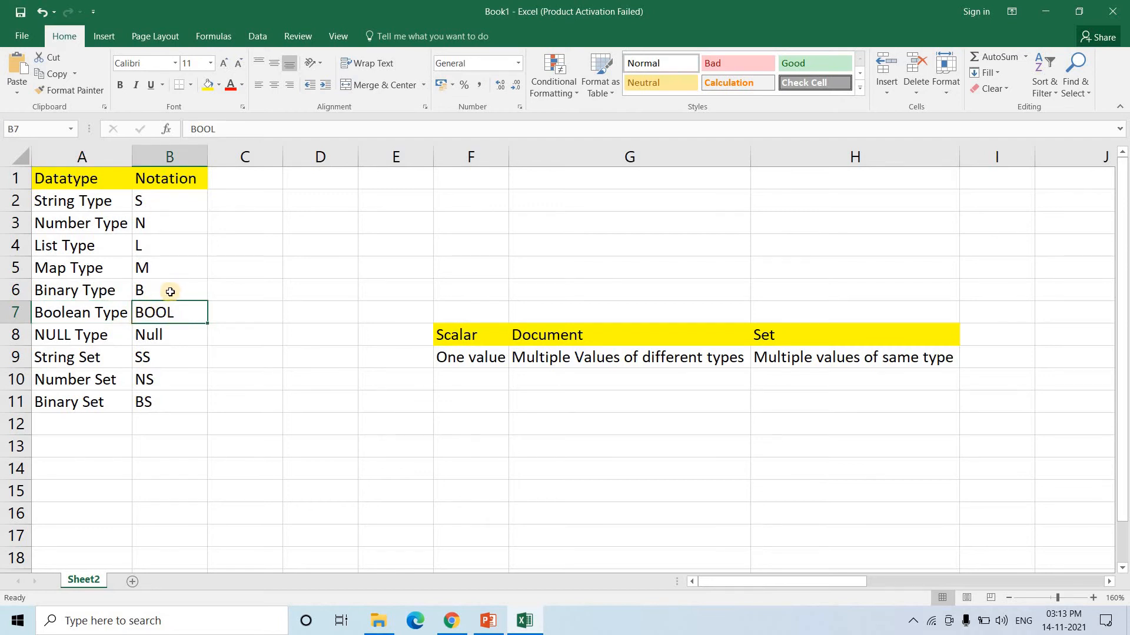
drag(170, 289, 141, 197)
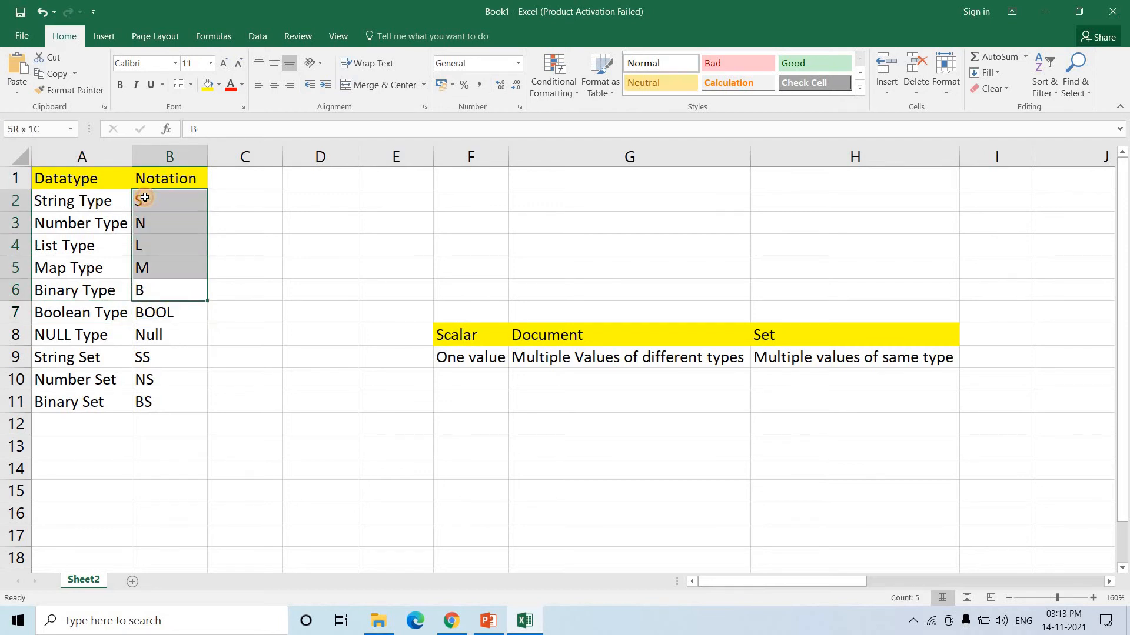
drag(68, 199, 68, 198)
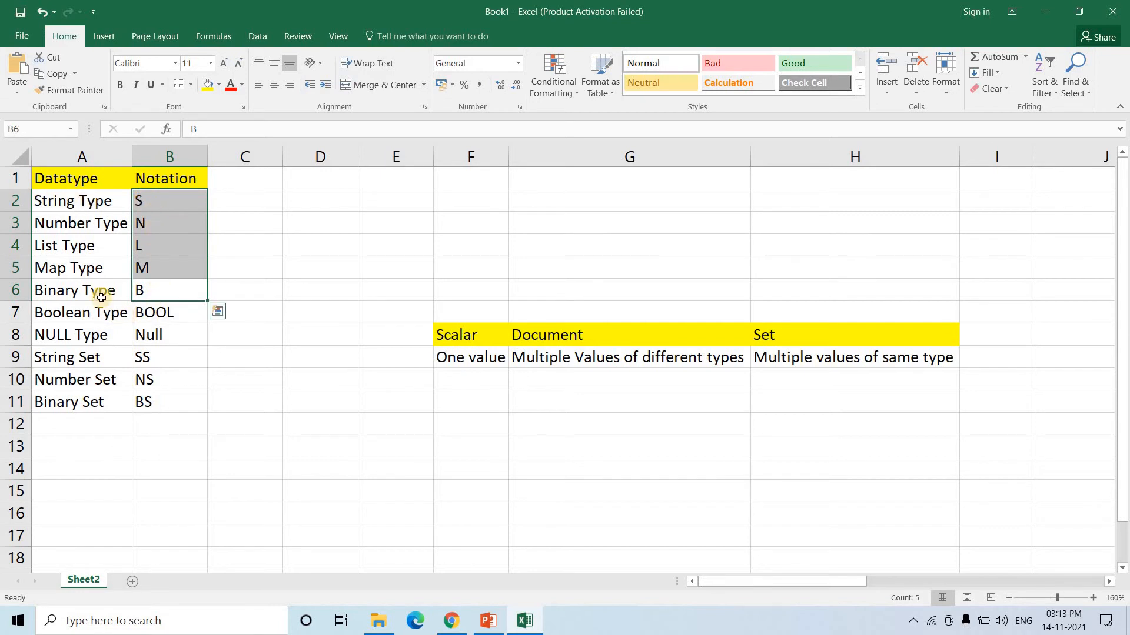
click(73, 290)
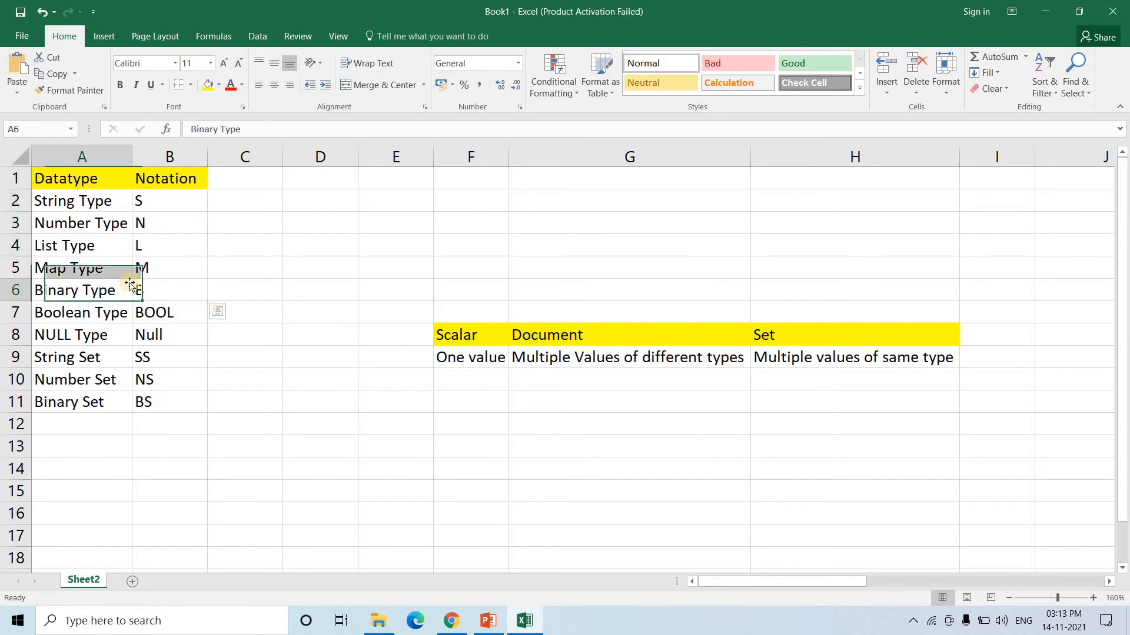
double_click(166, 284)
double_click(81, 313)
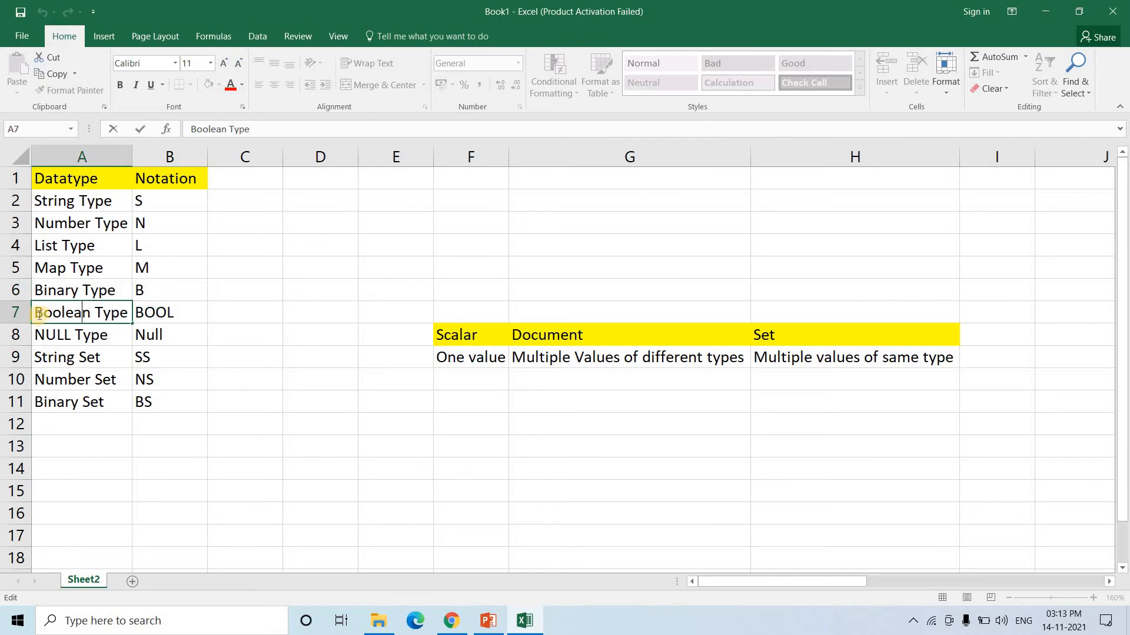
double_click(170, 310)
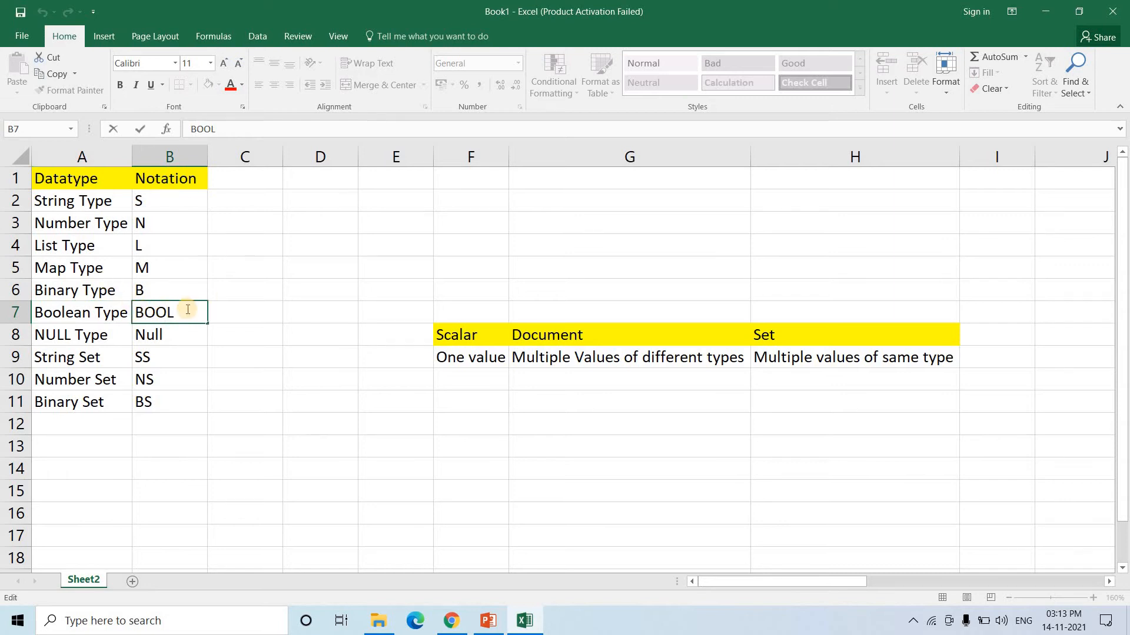
click(87, 315)
click(97, 335)
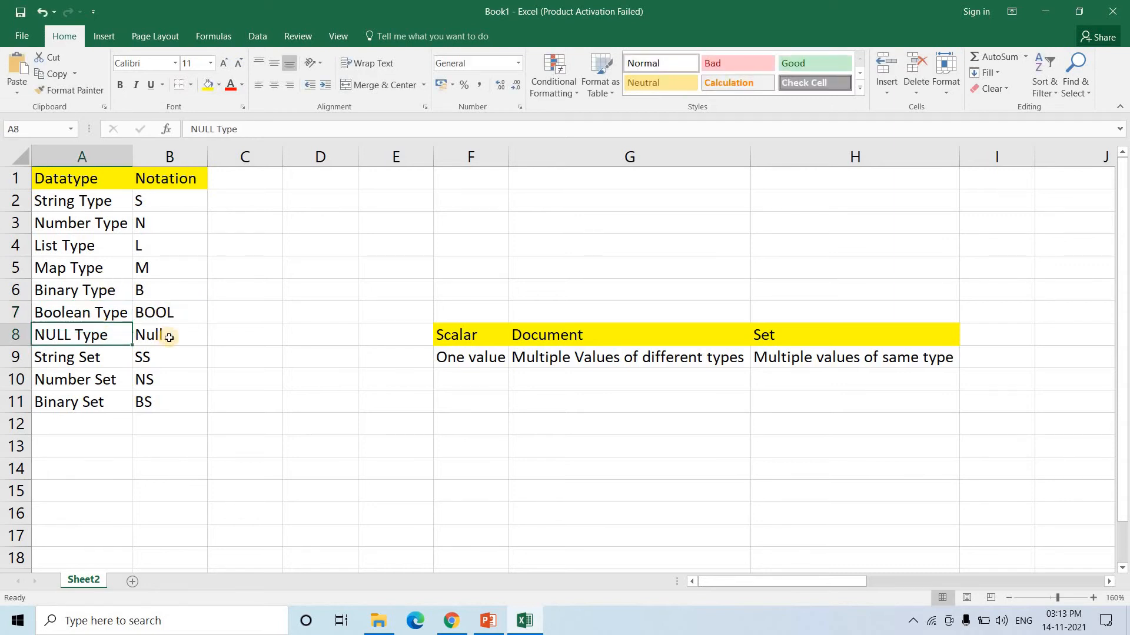
click(152, 336)
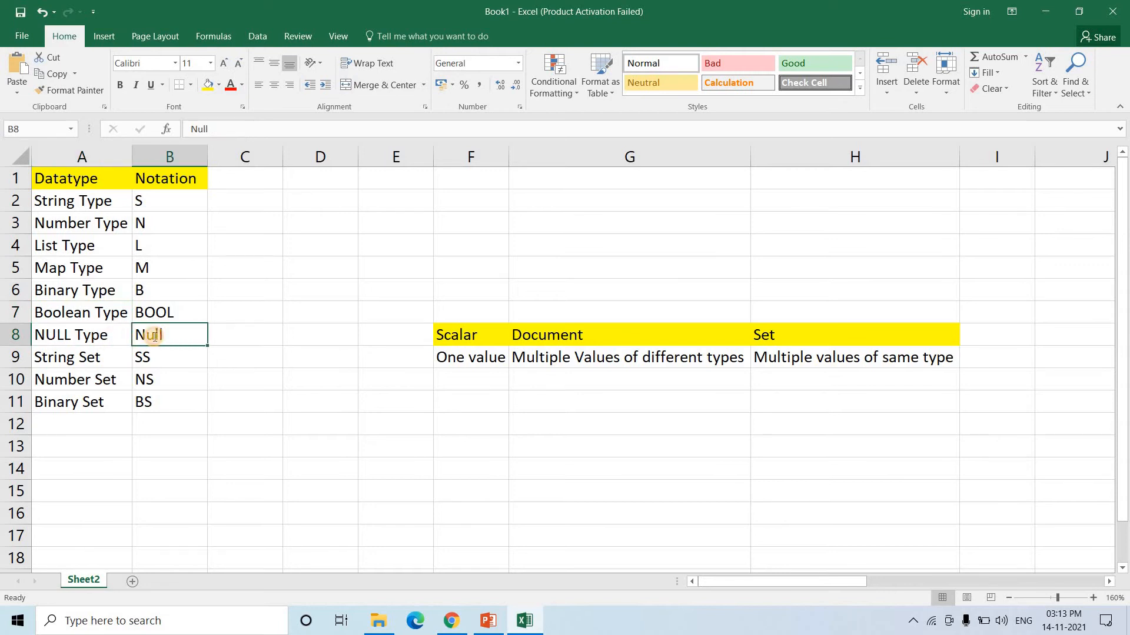
double_click(151, 337)
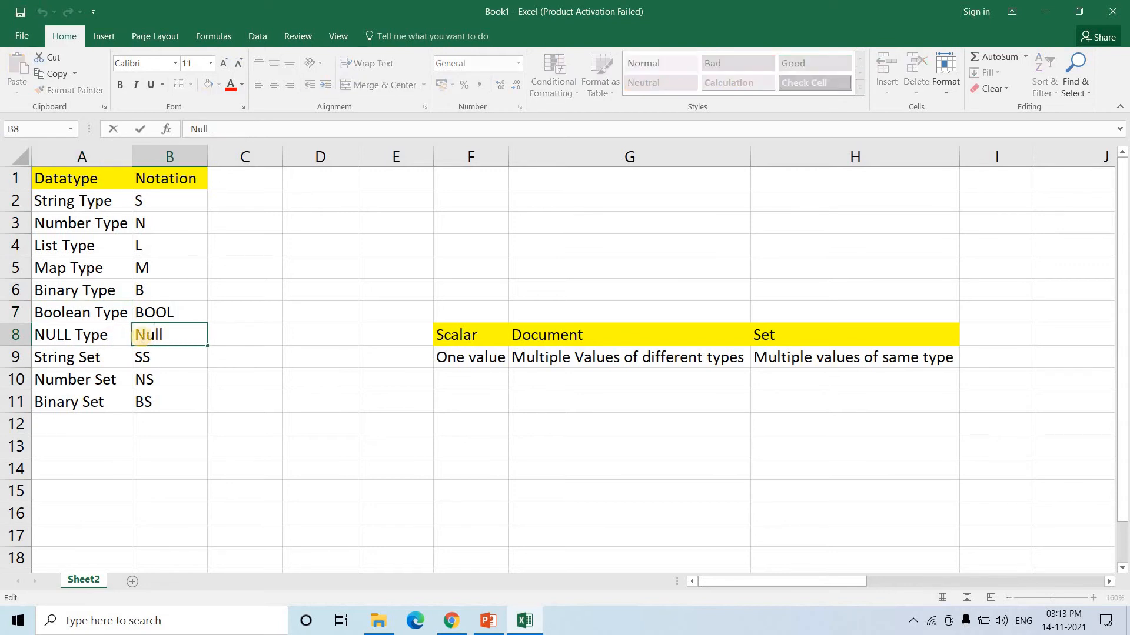
click(144, 224)
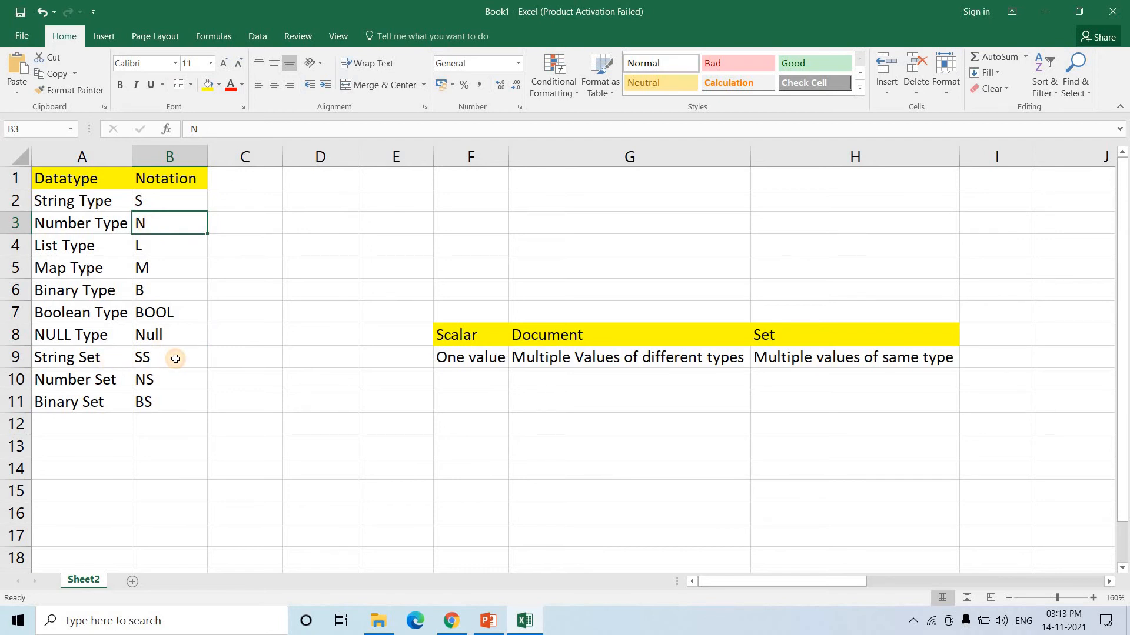
click(176, 359)
click(850, 336)
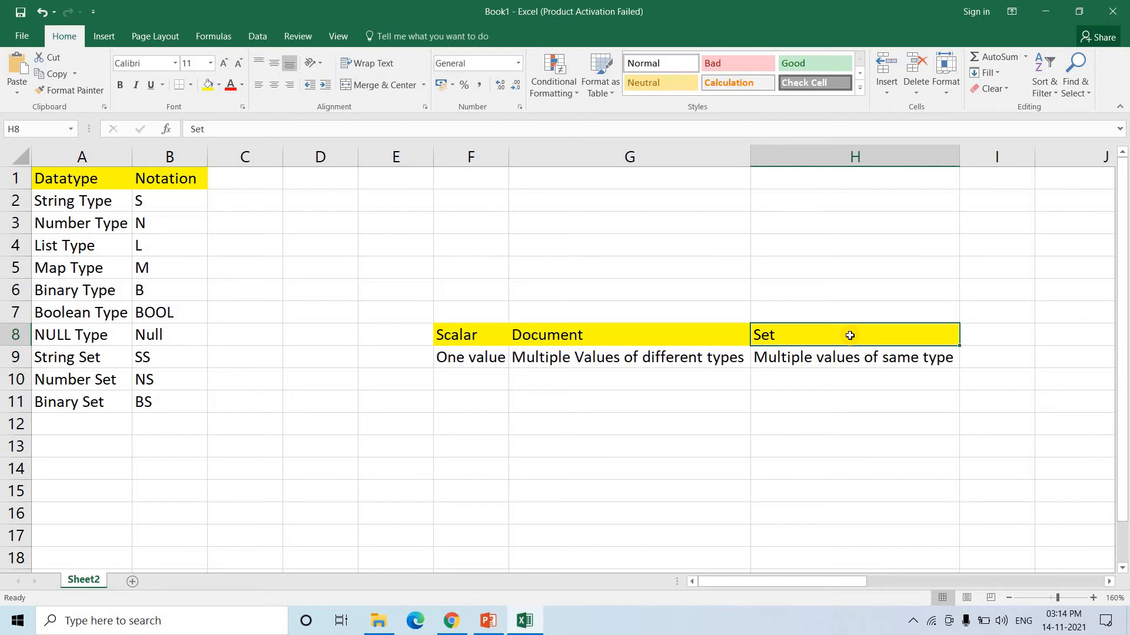
click(853, 356)
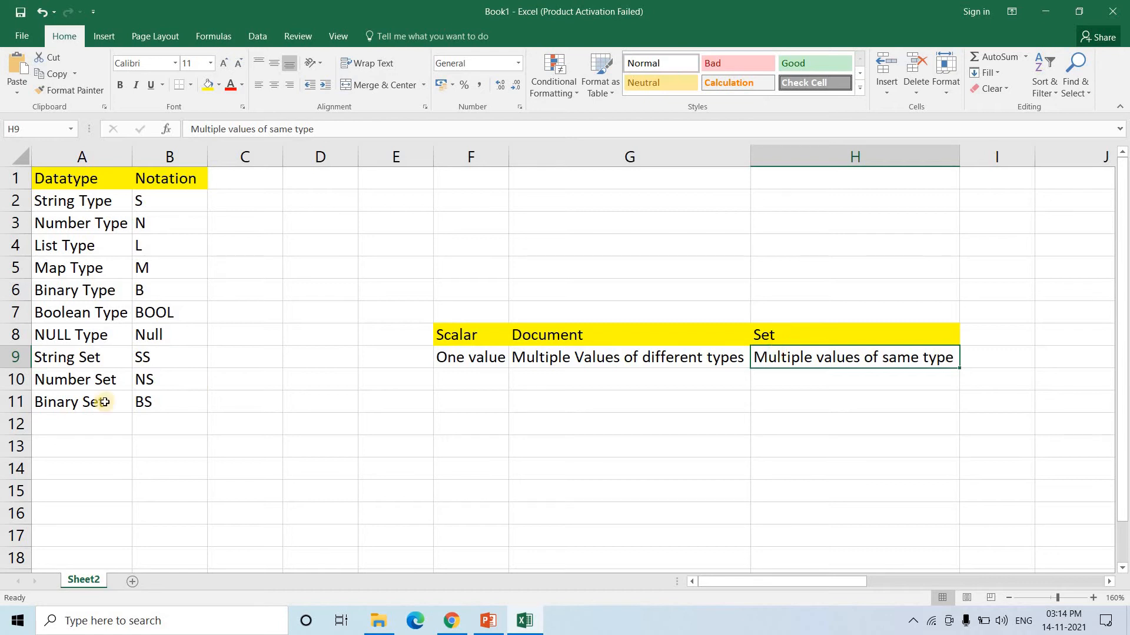
click(167, 363)
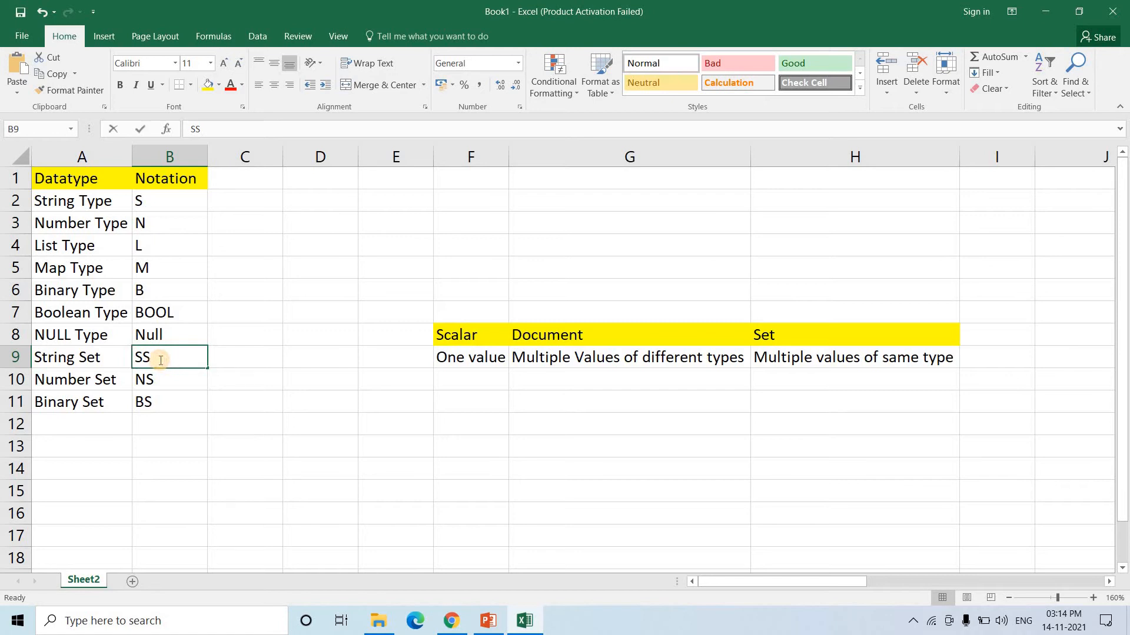
key(F2)
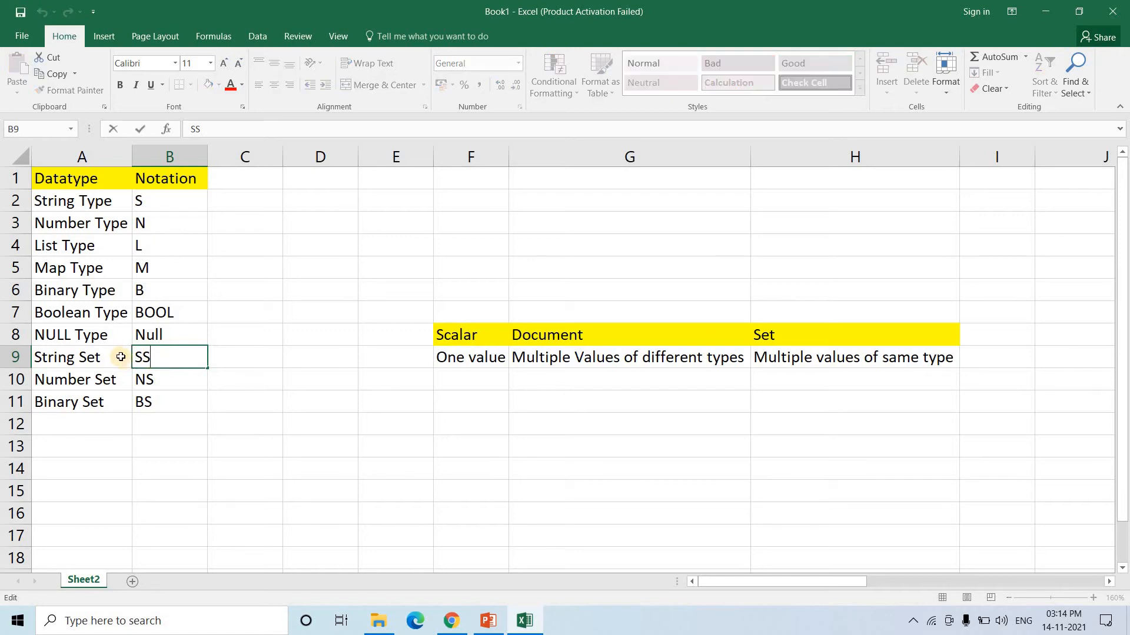
click(86, 383)
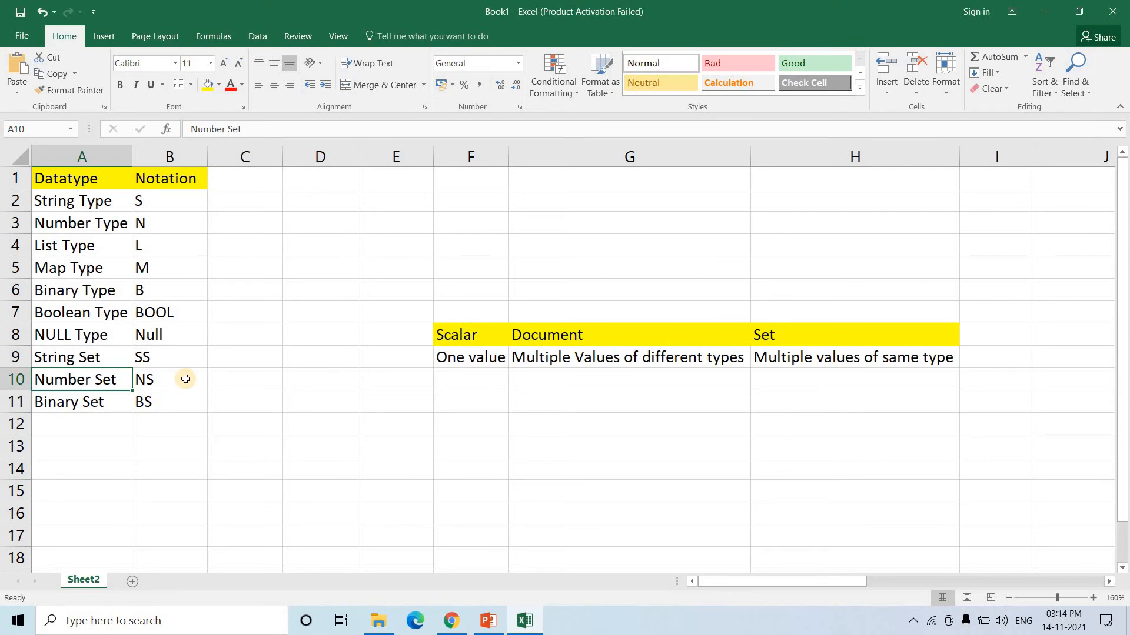
click(186, 379)
key(F2)
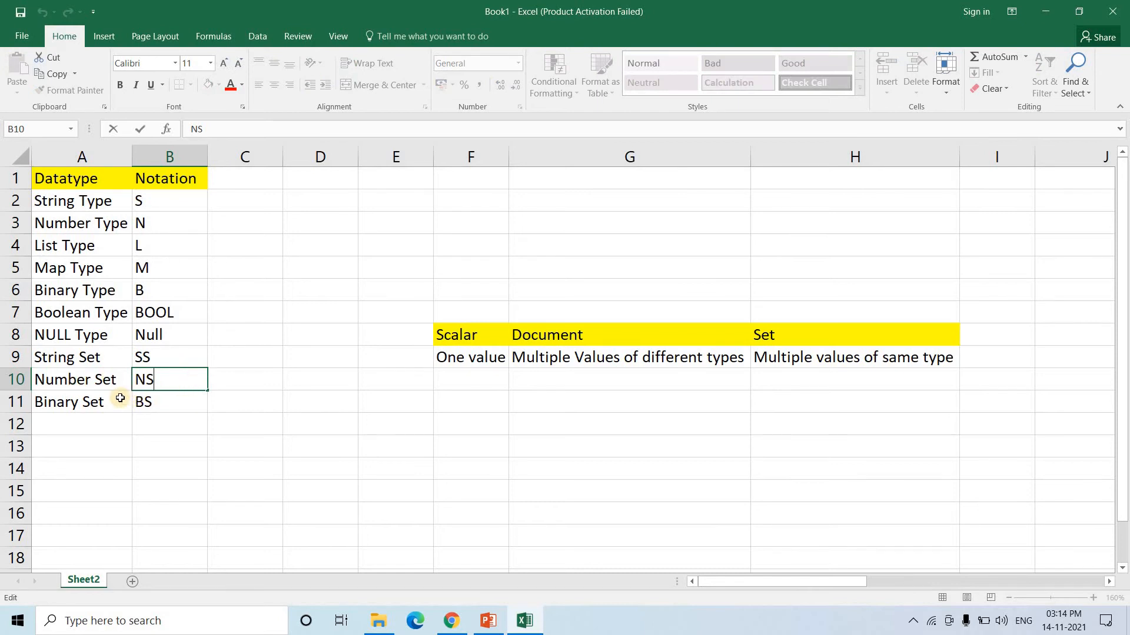
click(99, 400)
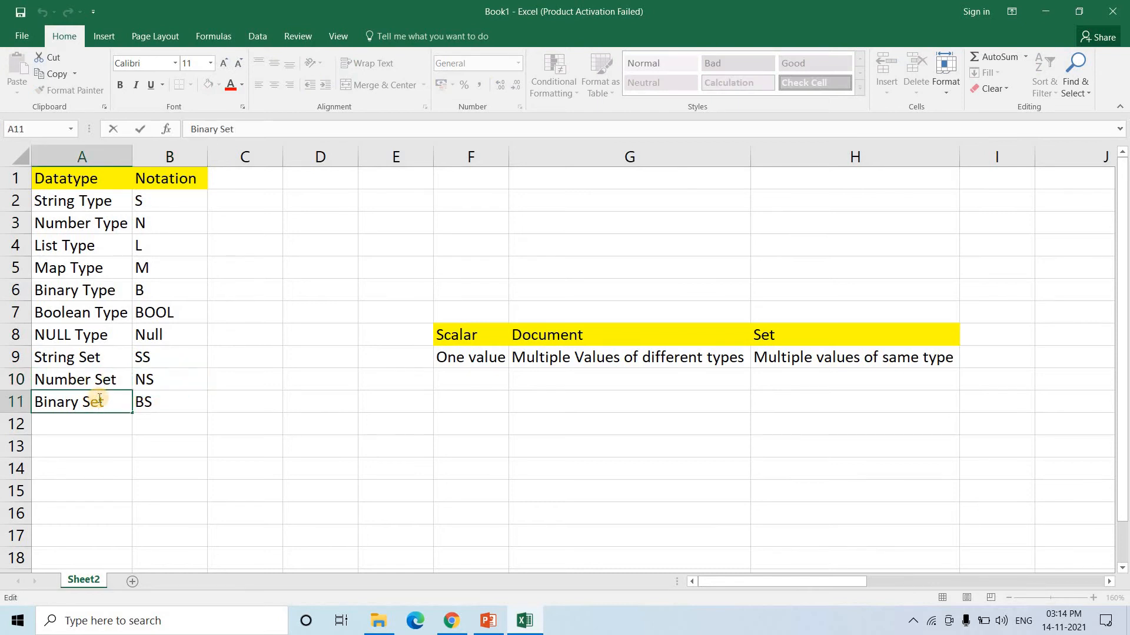
click(161, 401)
key(F2)
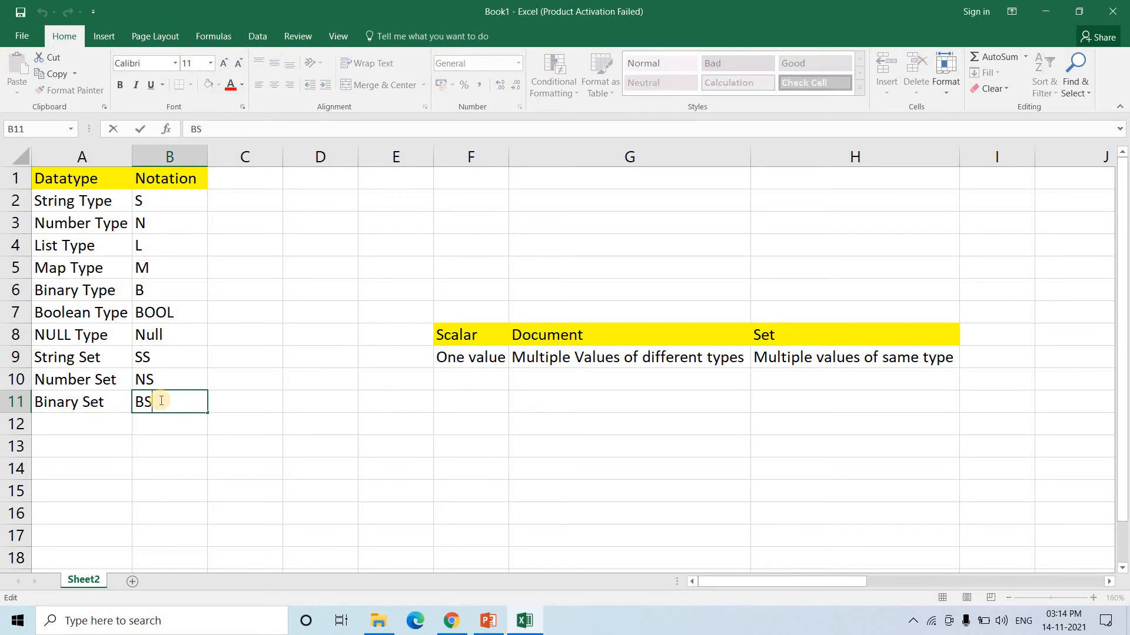
click(264, 445)
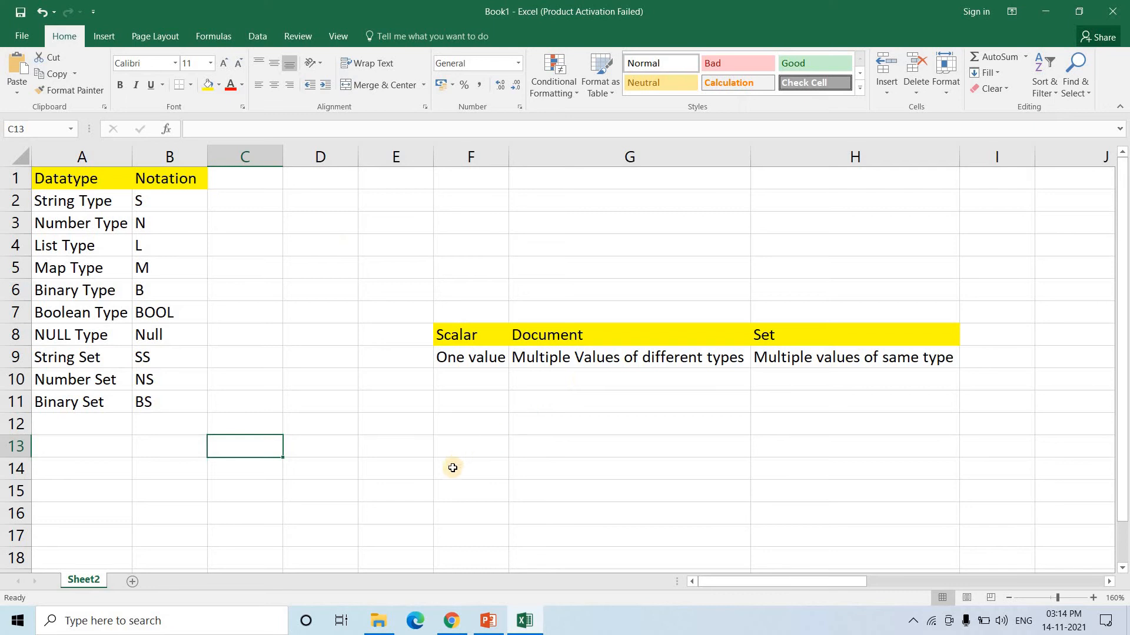
- In Chrome, go from DynamoDB's empty Tables list to the Create table page
click(452, 620)
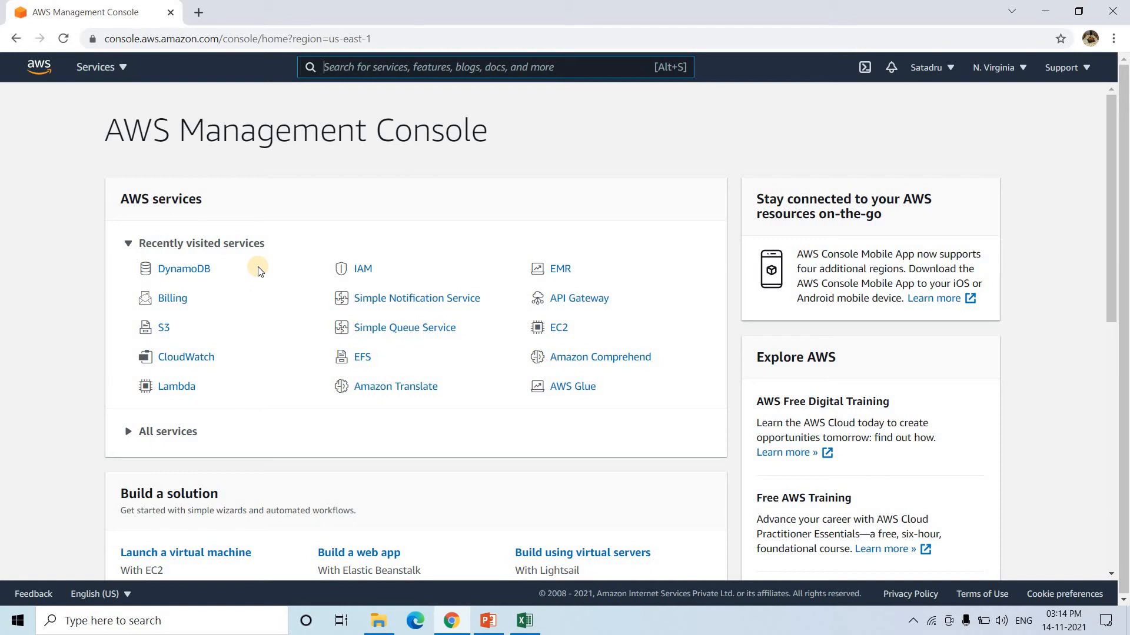
click(172, 276)
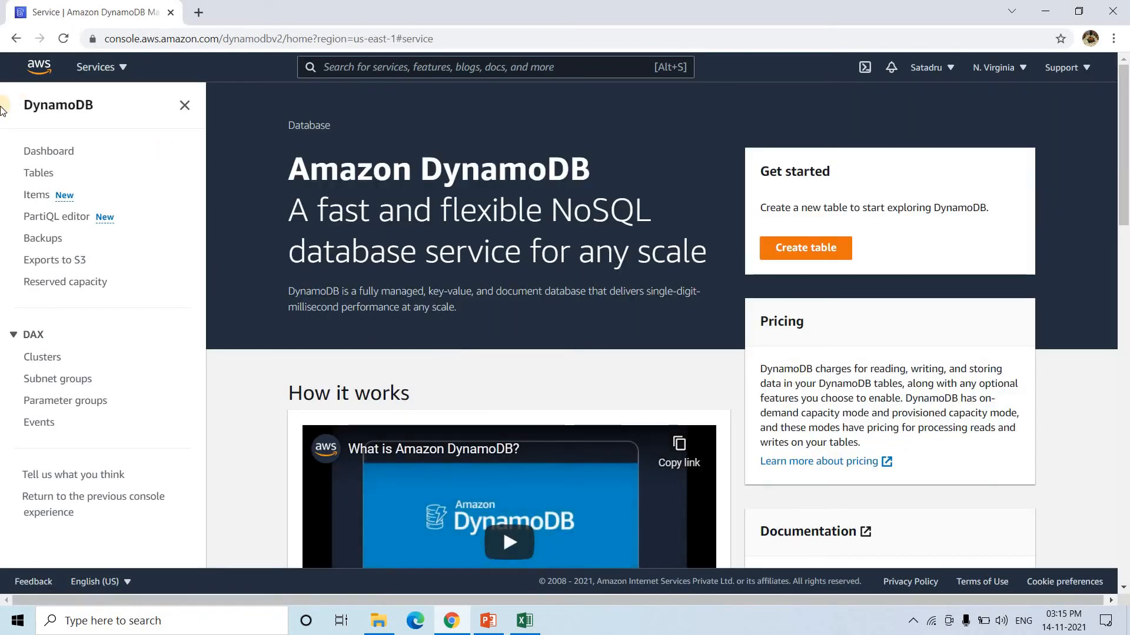
click(39, 173)
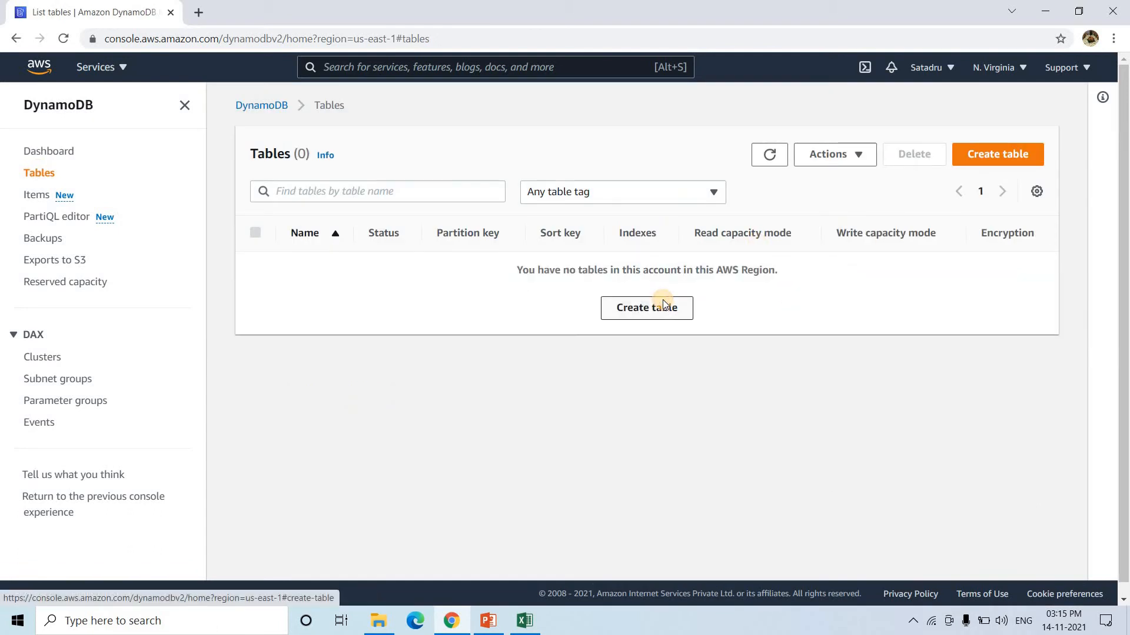
click(662, 307)
- Name the new table firstdemoyt
click(215, 284)
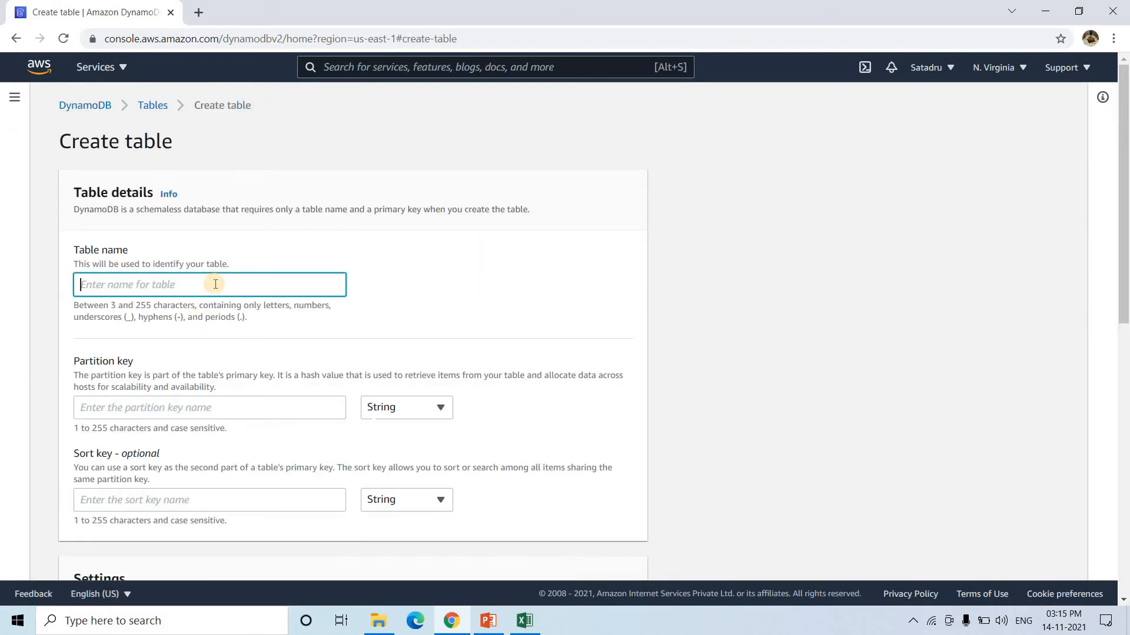
text(firstdemoyt)
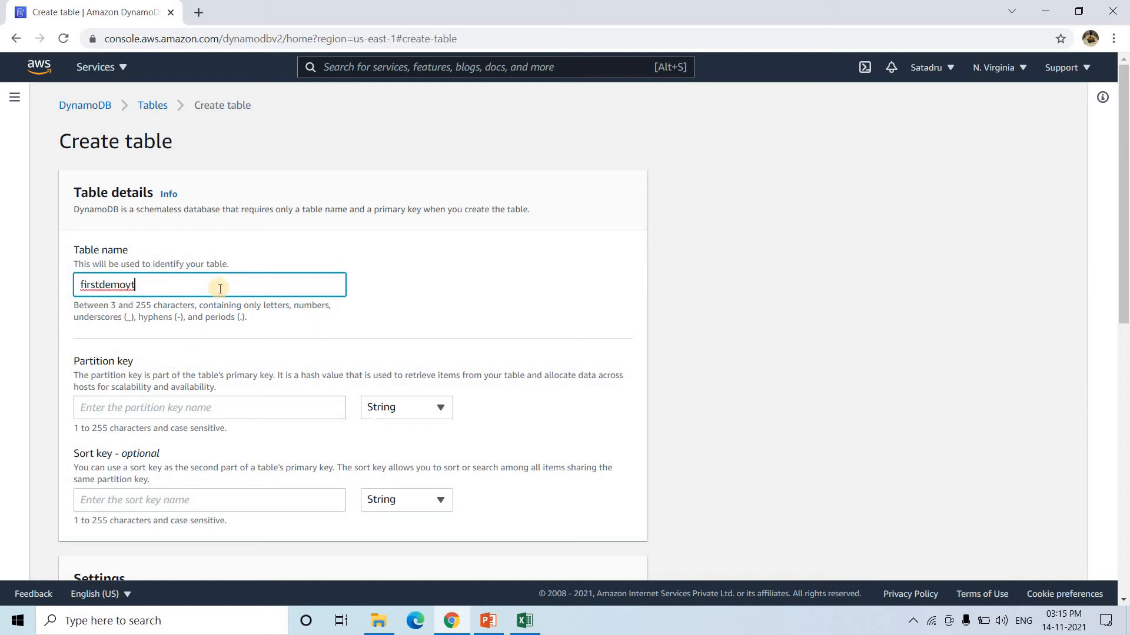
scroll(222, 385, down, 2)
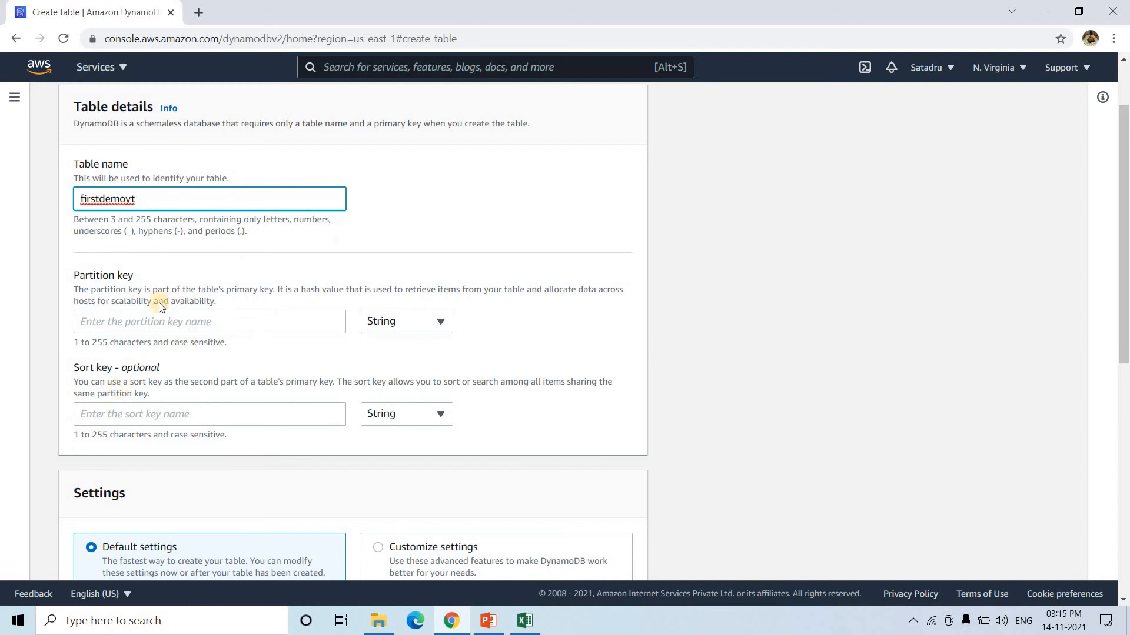
drag(267, 284, 279, 290)
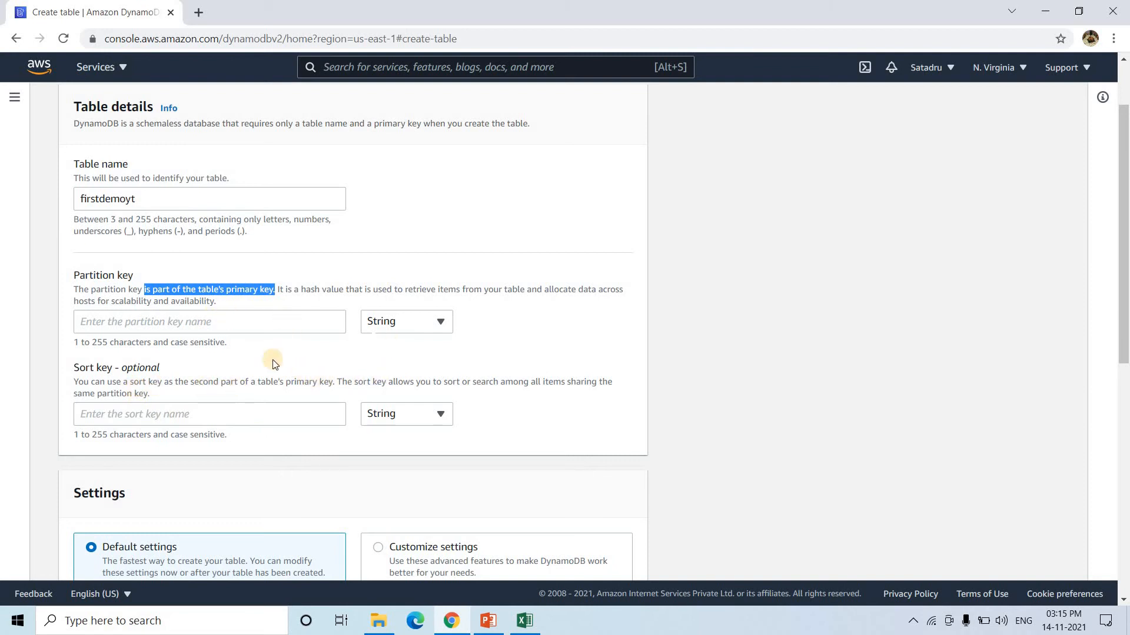
drag(189, 383, 337, 381)
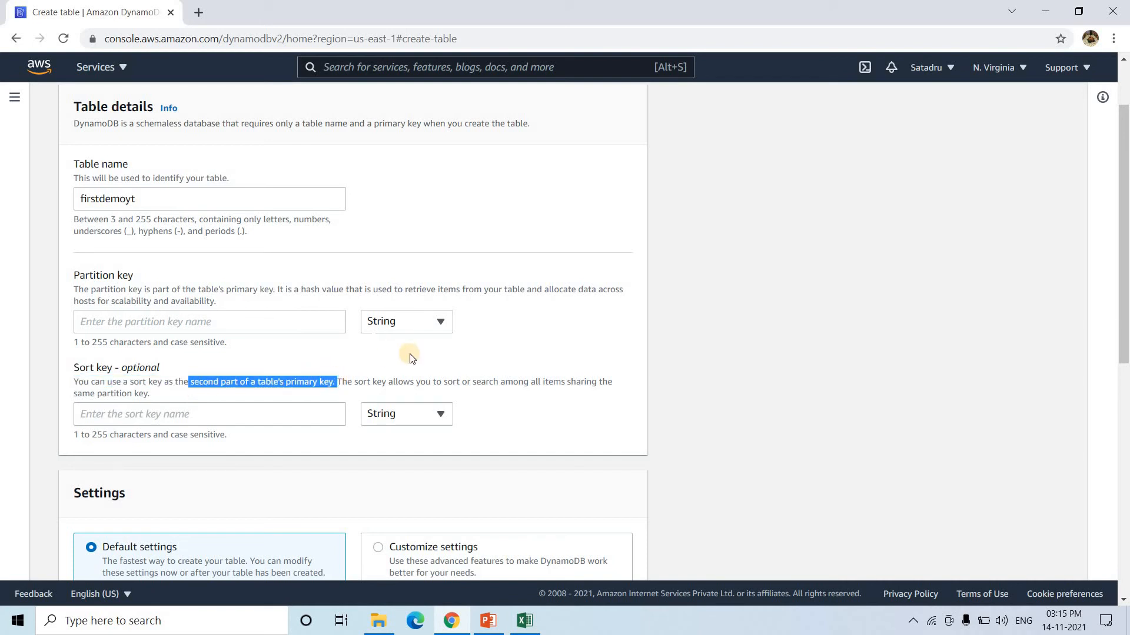
click(391, 337)
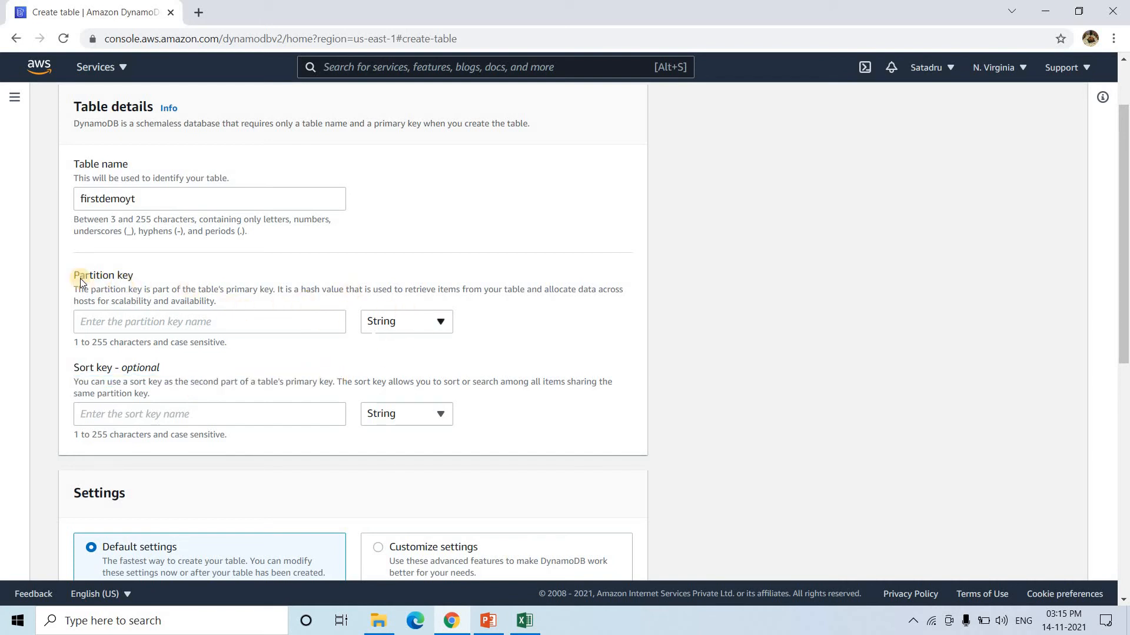
- Set the partition key to Id with type String, keeping default table settings
click(429, 320)
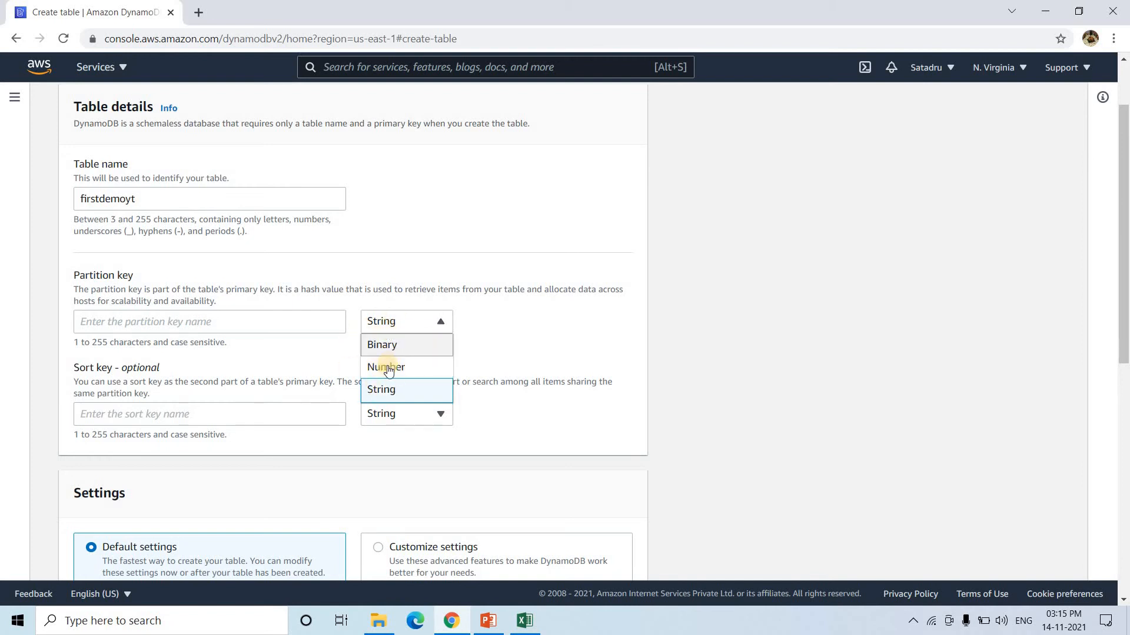
click(263, 352)
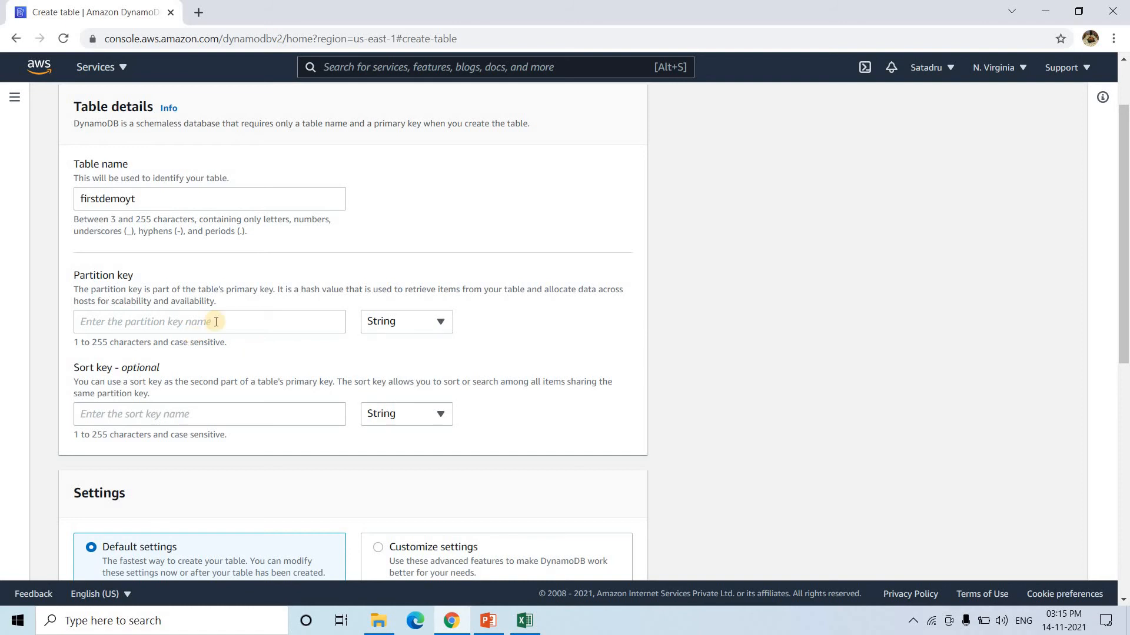
click(234, 318)
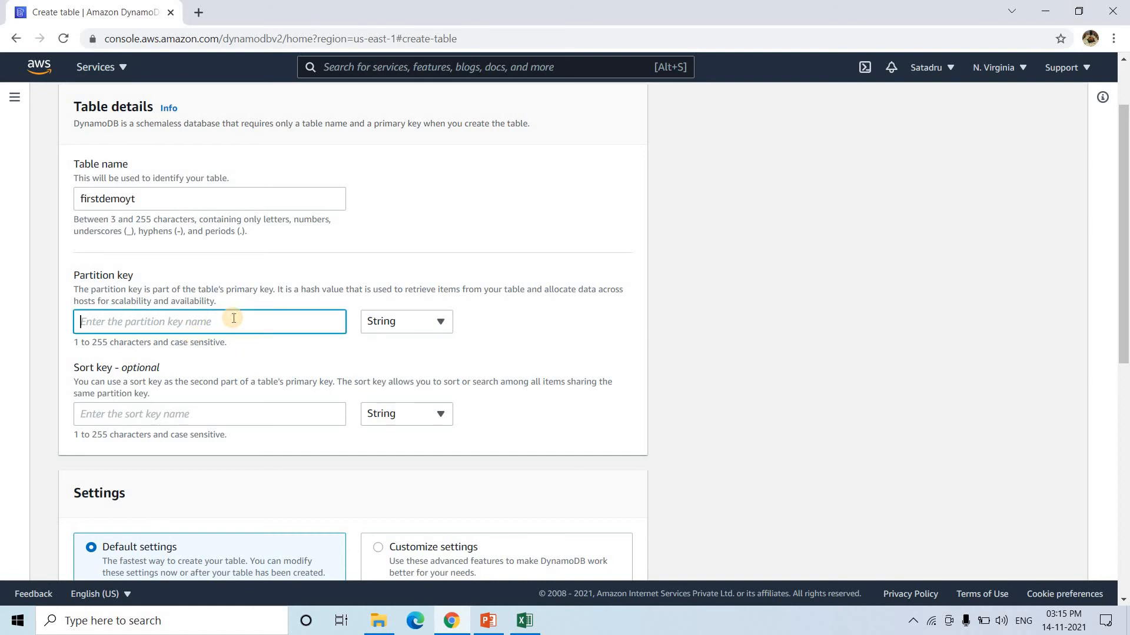
text(I)
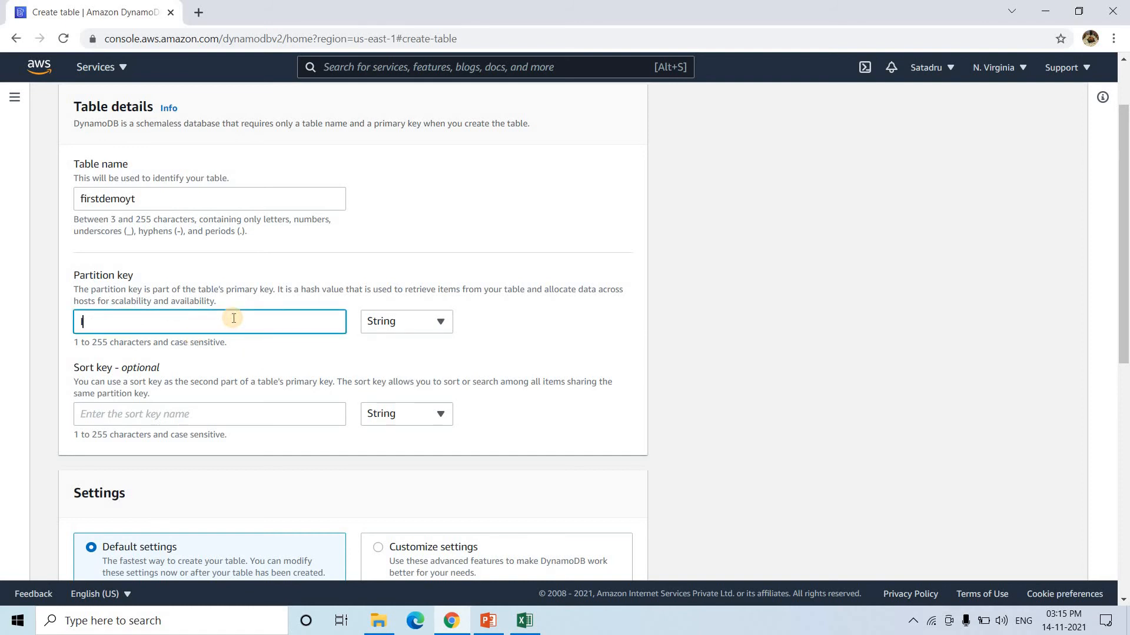
text(DId)
scroll(214, 373, down, 4)
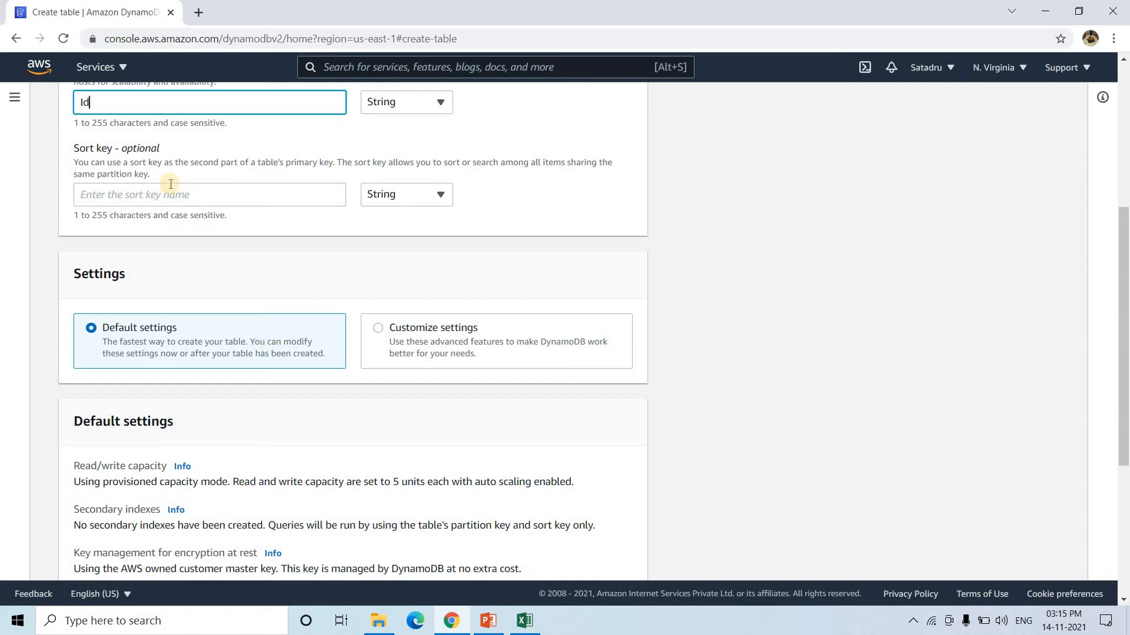
scroll(190, 166, up, 1)
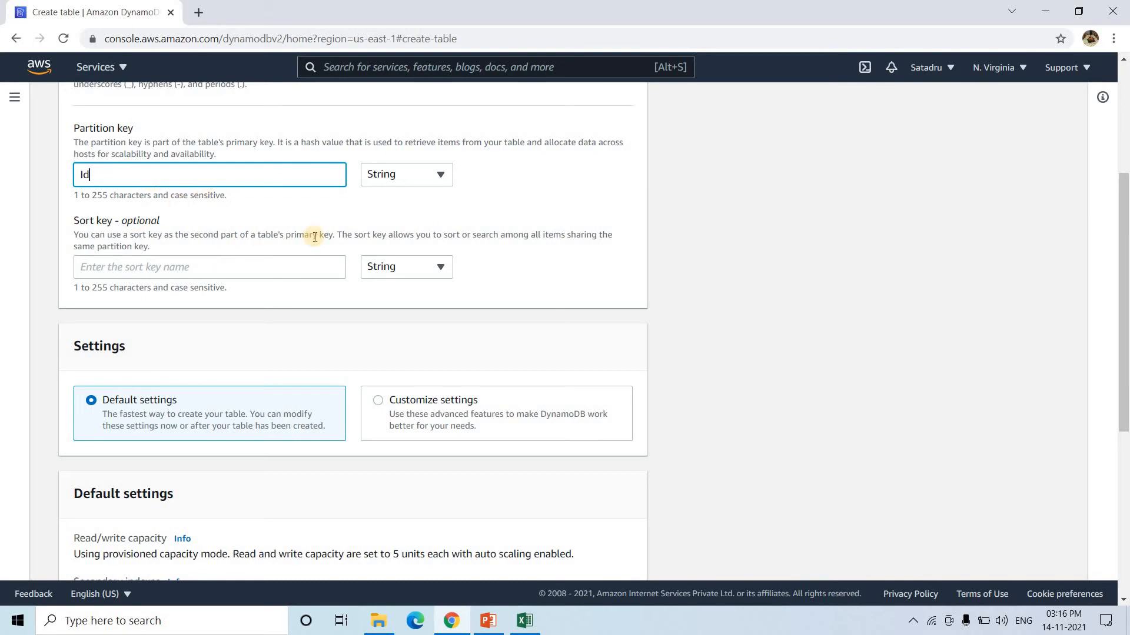
scroll(429, 533, down, 6)
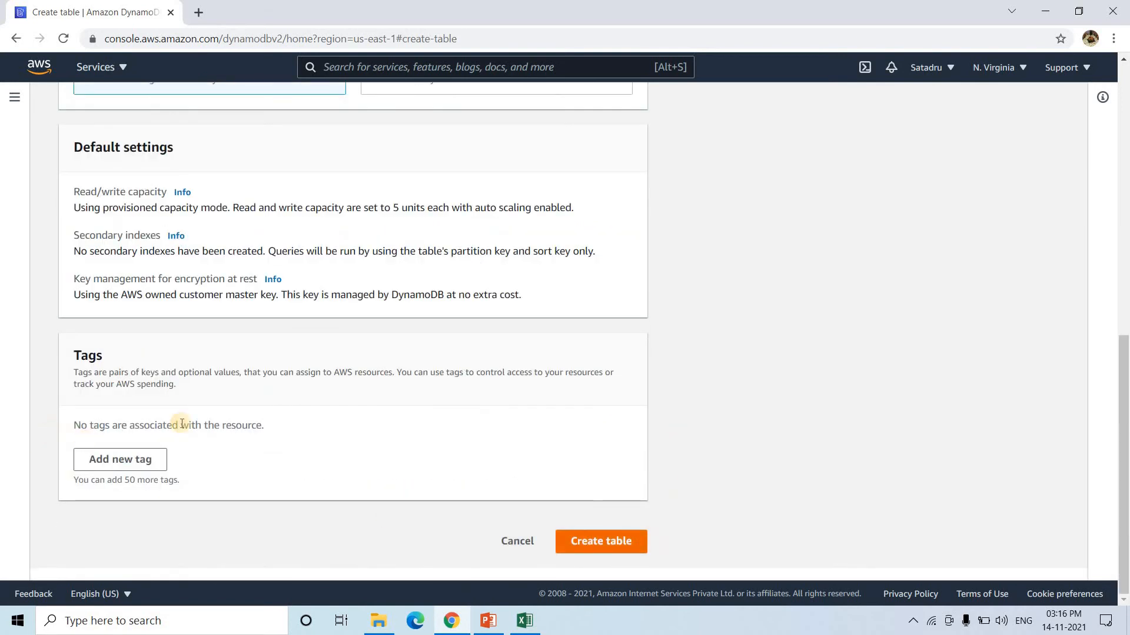
- Create the firstdemoyt table and refresh the tables list until it finishes creating
click(588, 541)
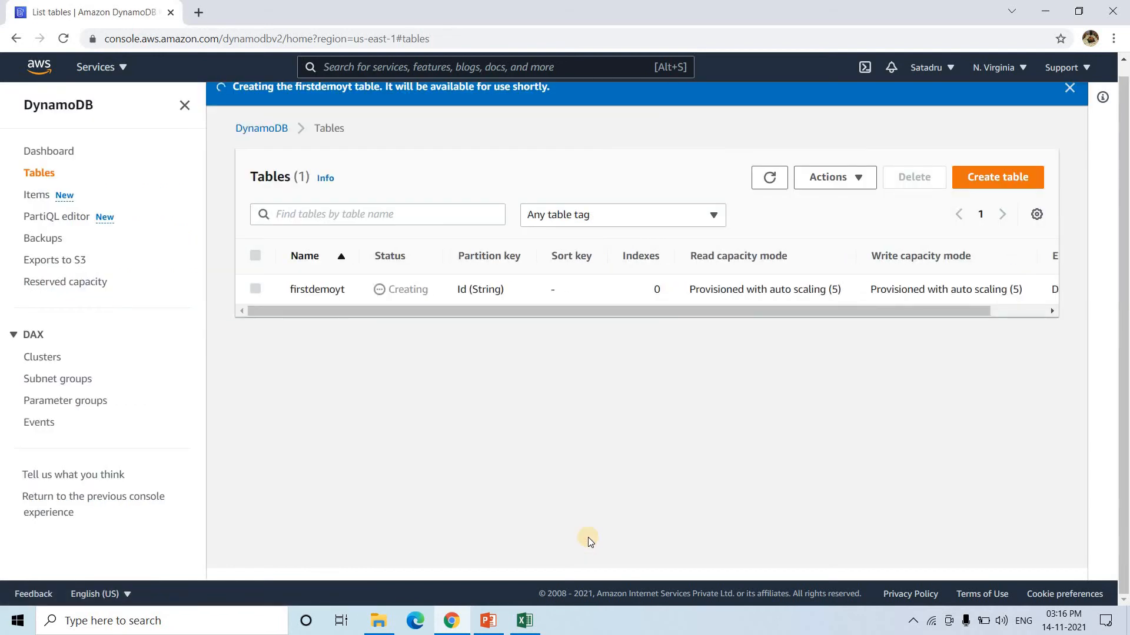
double_click(408, 295)
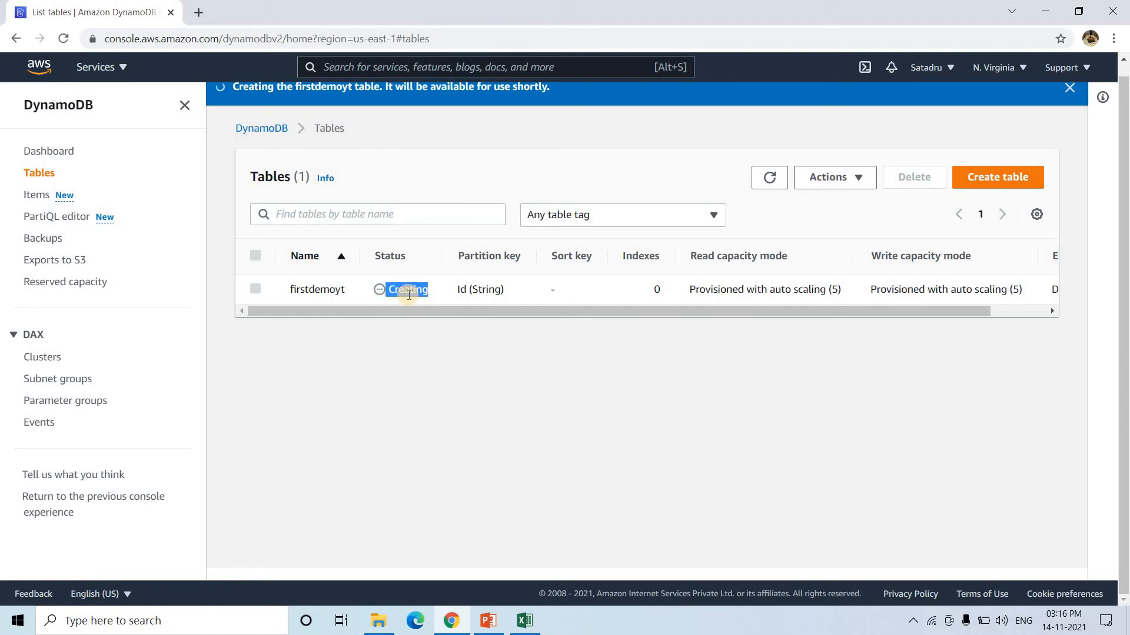
click(780, 176)
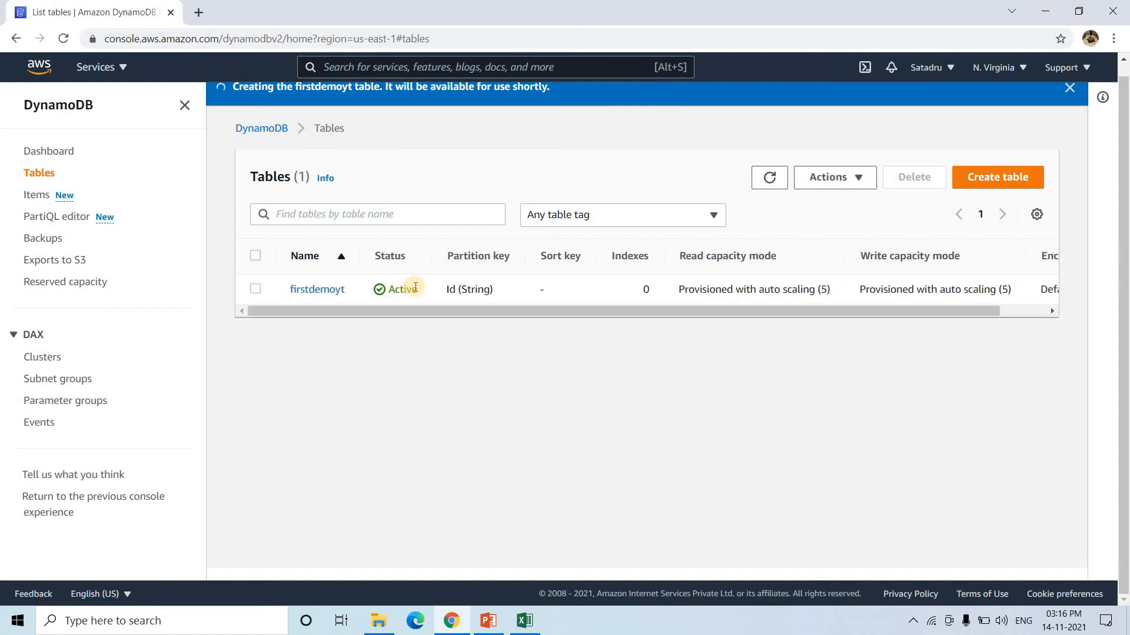
scroll(414, 287, up, 1)
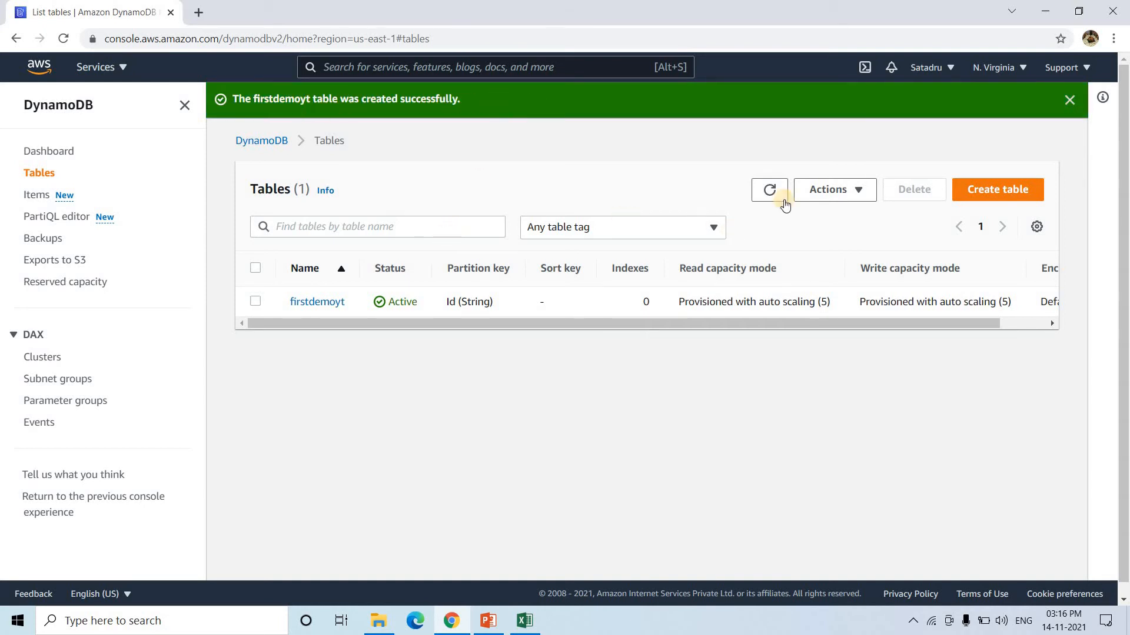
click(769, 189)
- Open firstdemoyt's items view and start creating a new item
click(297, 306)
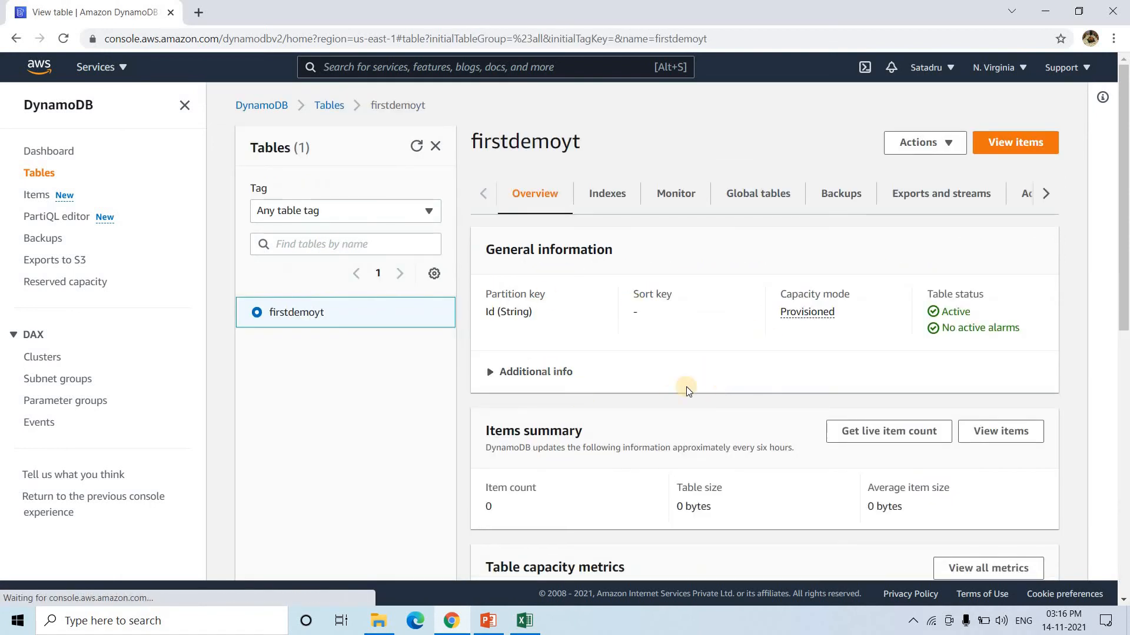
scroll(686, 389, down, 1)
scroll(686, 387, down, 3)
scroll(686, 387, up, 4)
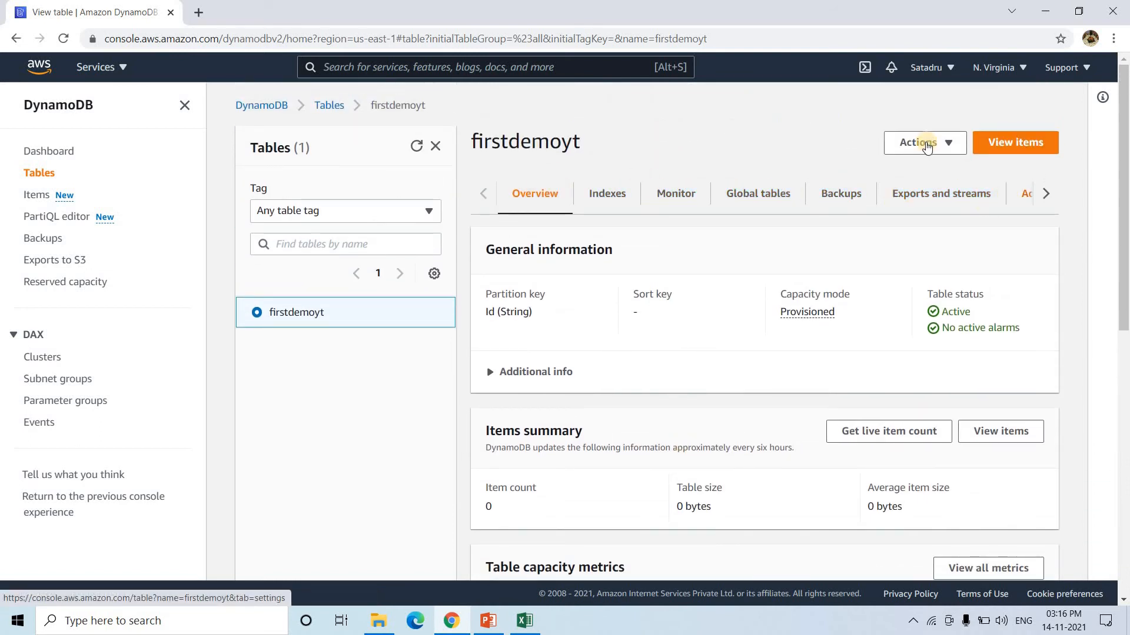
click(926, 147)
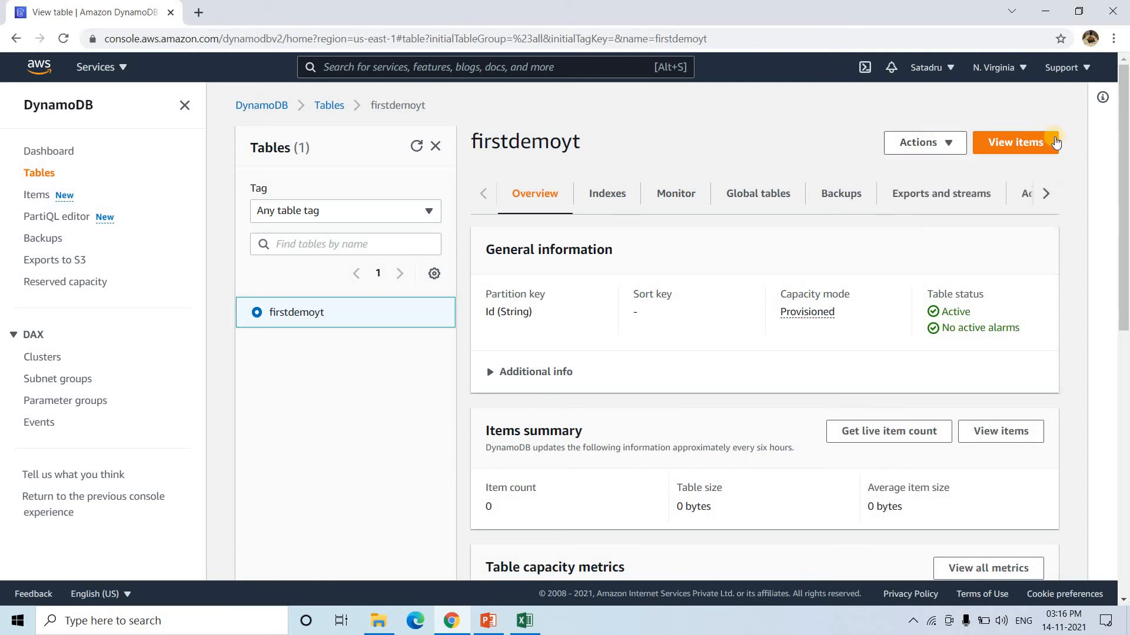
click(1046, 143)
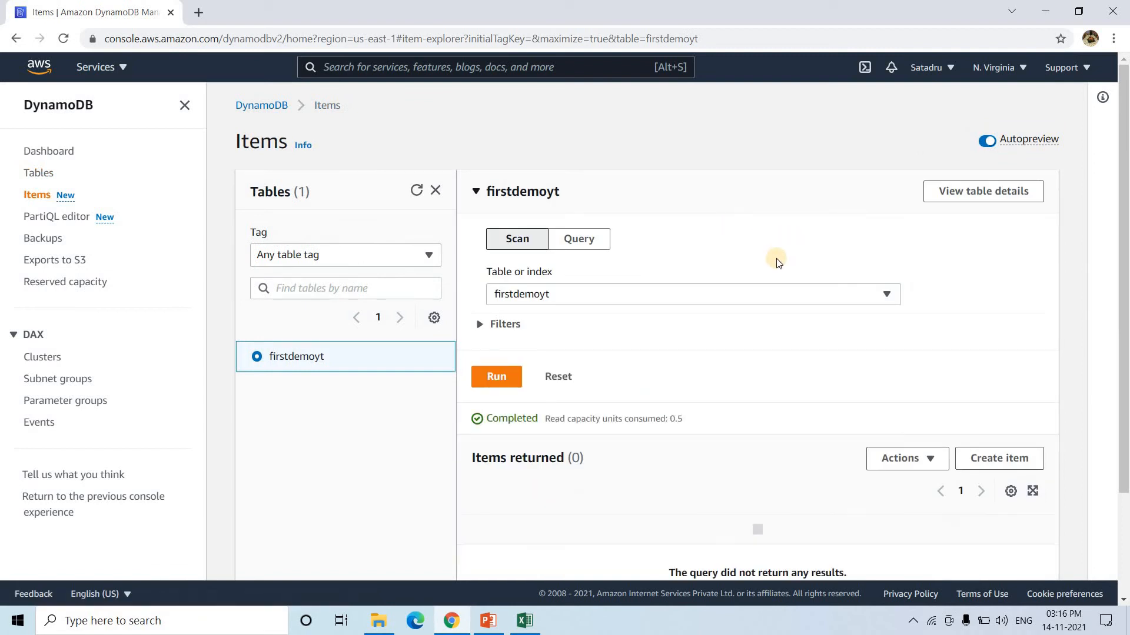
scroll(755, 288, down, 1)
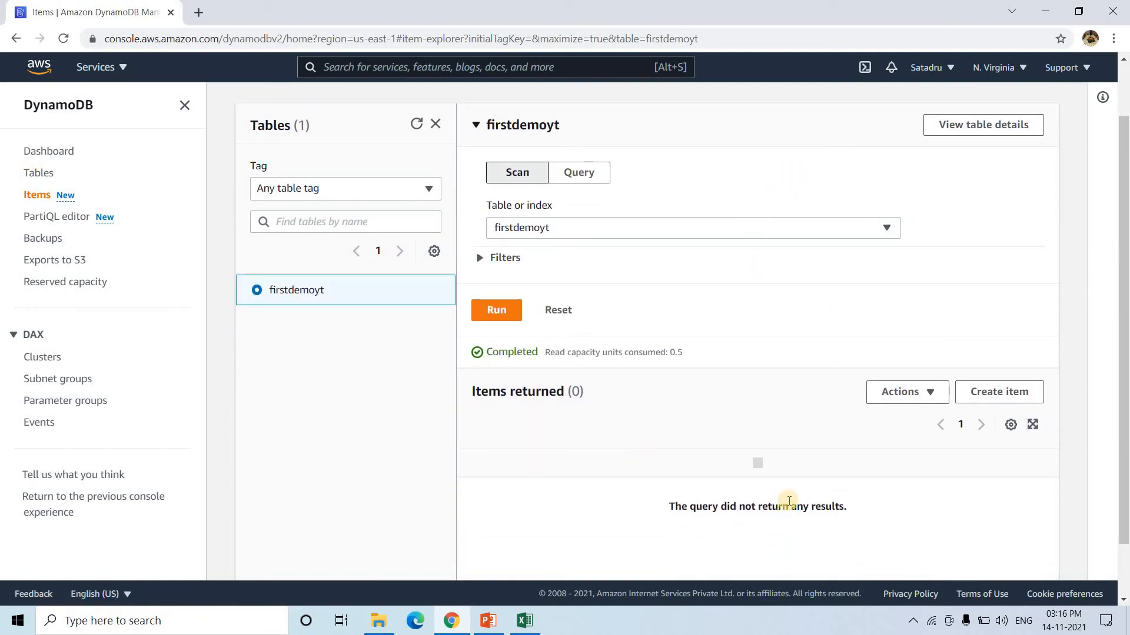
click(889, 393)
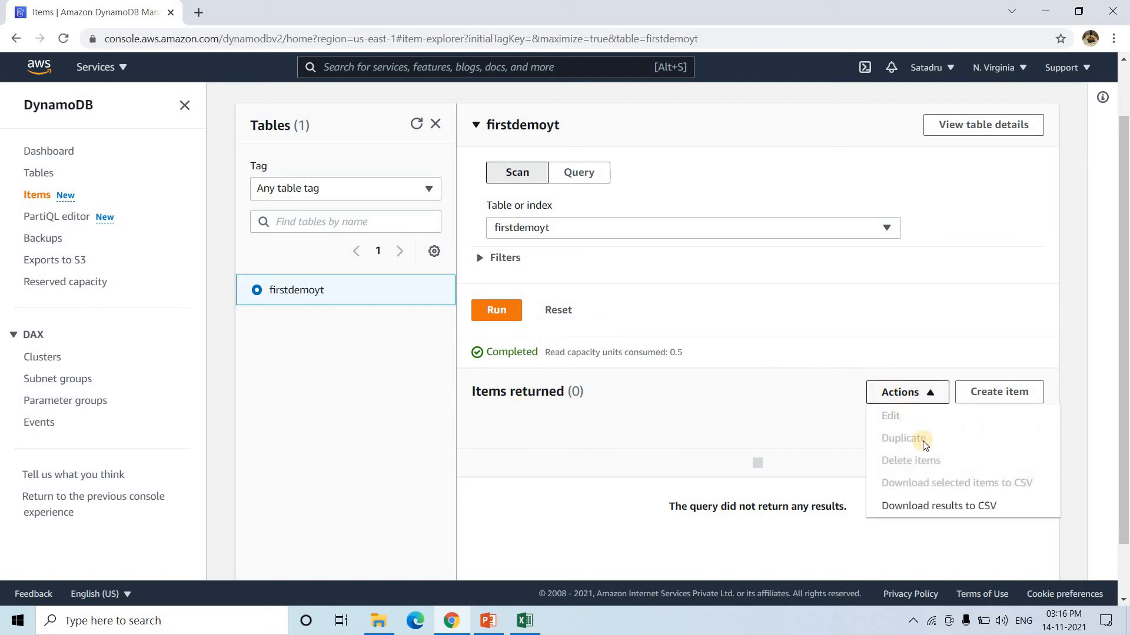
click(1017, 398)
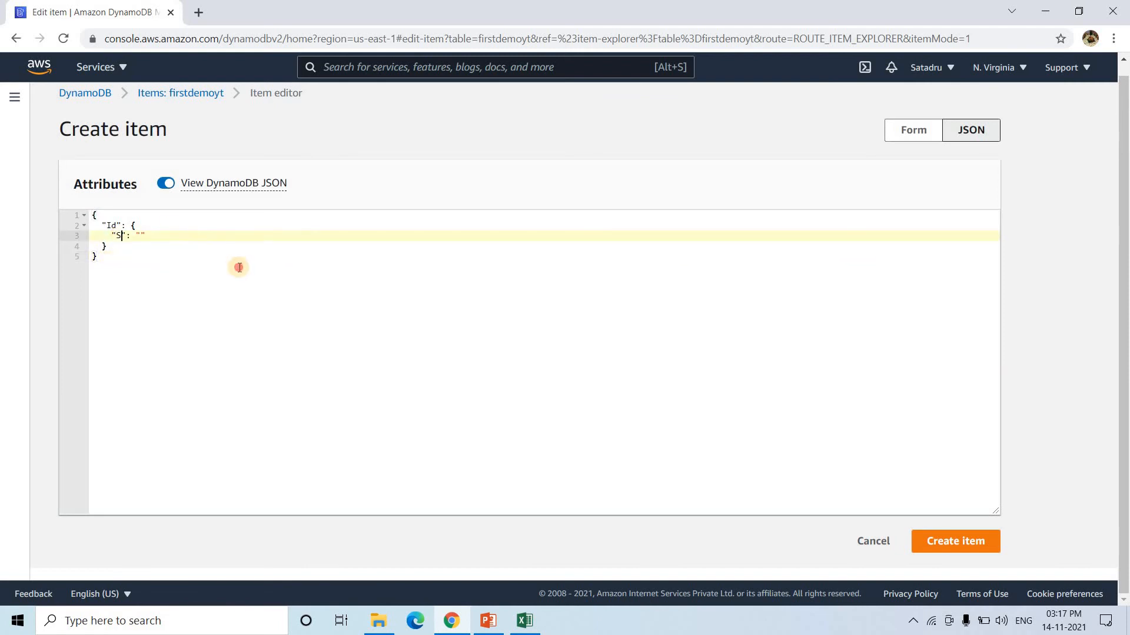
- In Form view, enter Id "Bob" and add a Number attribute Salary of 10000
click(892, 139)
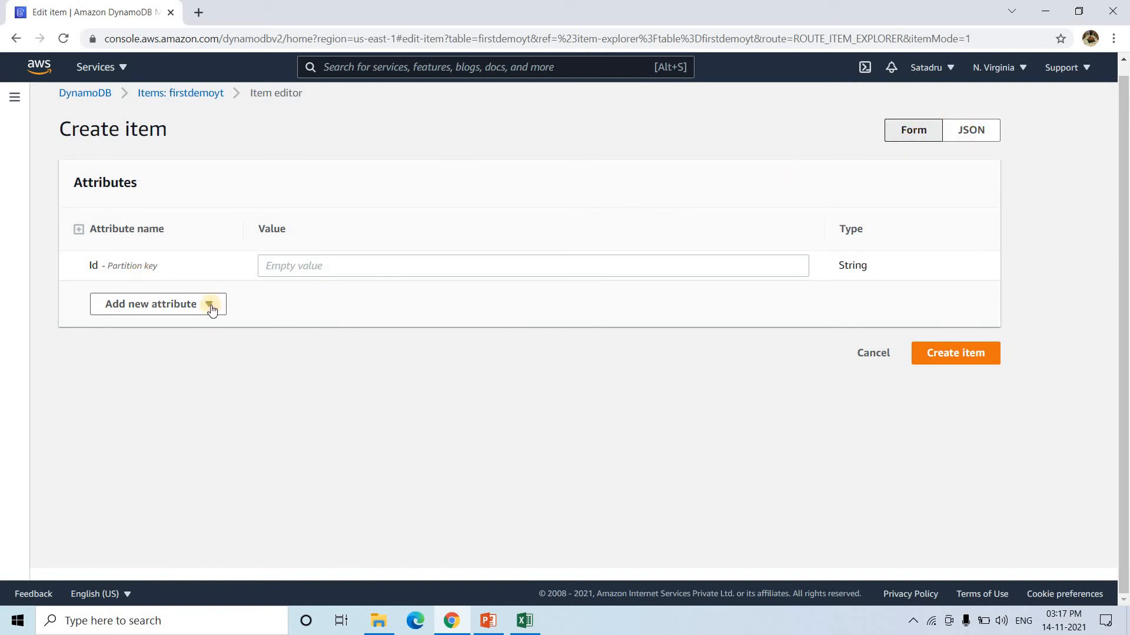
click(375, 263)
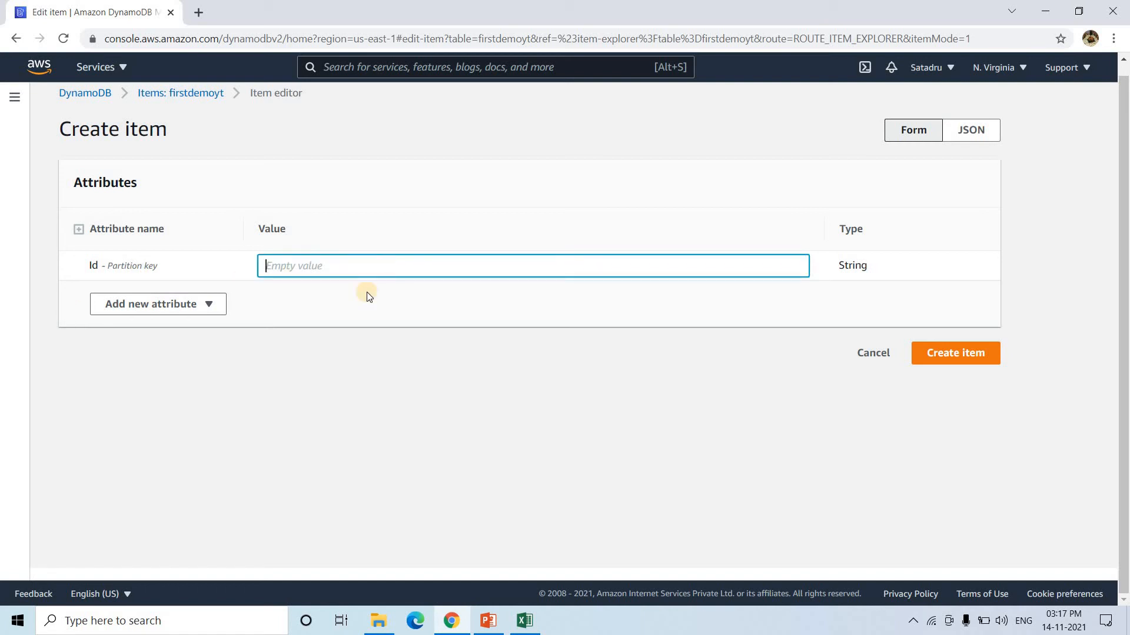
text("Bob")
click(186, 312)
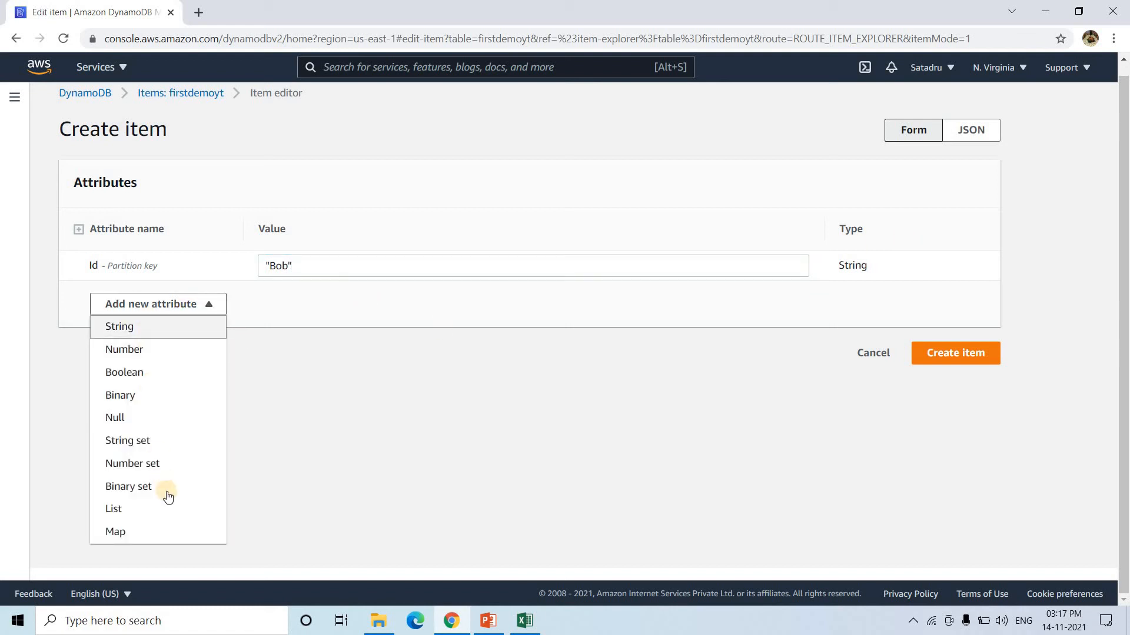
click(146, 349)
text(Sa)
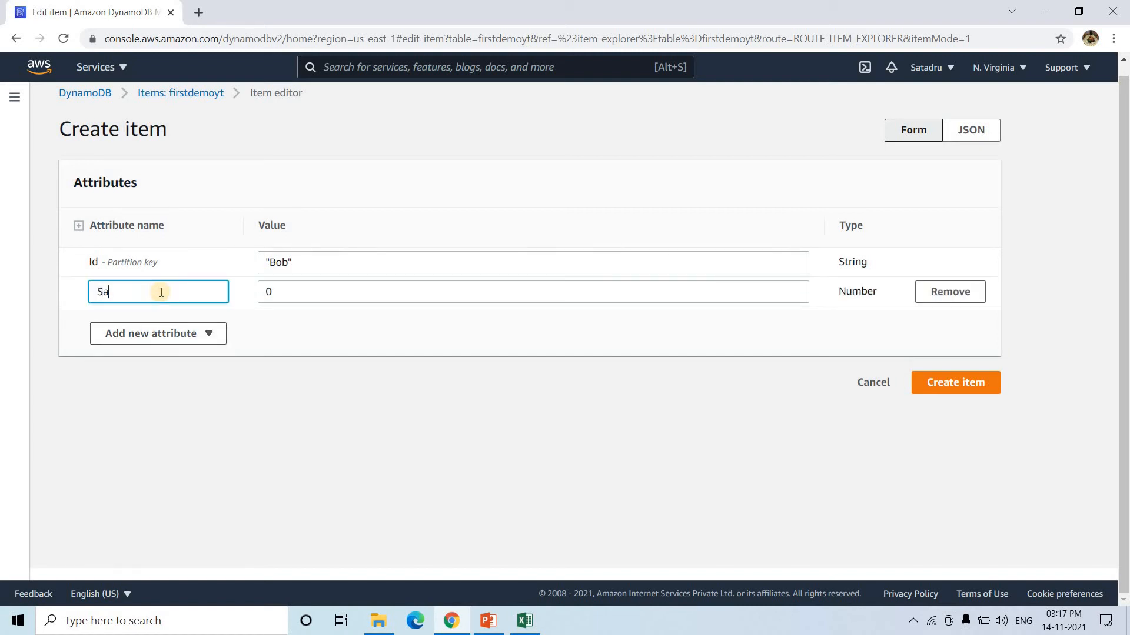
text(lary)
key(Tab)
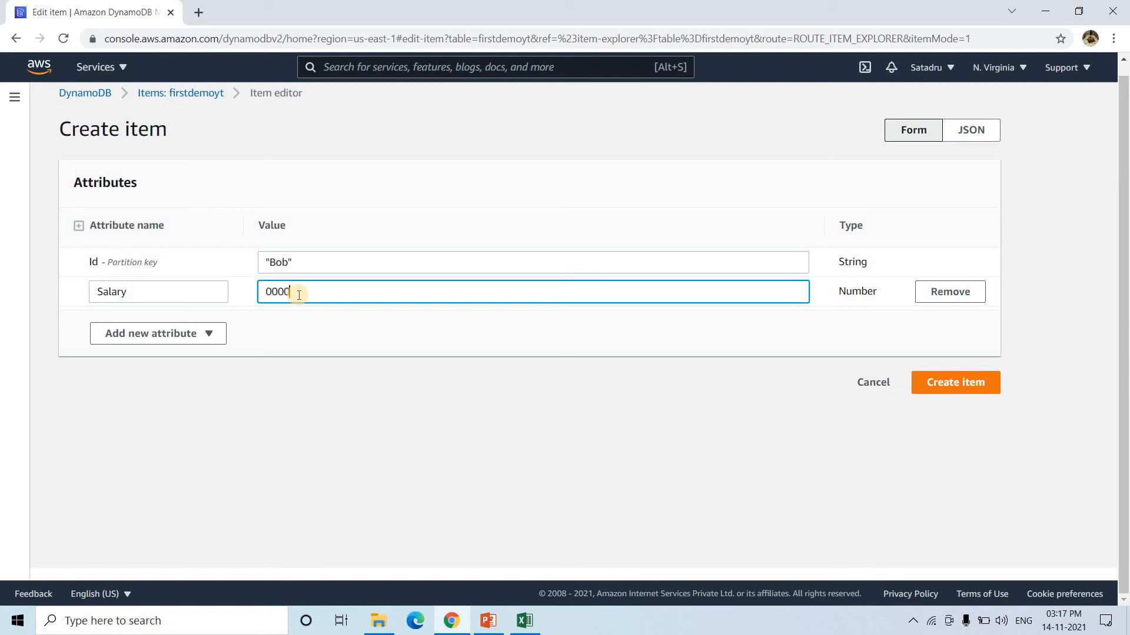
text(1)
- Add a String attribute Company set to ABC and a Map attribute named Address
click(194, 335)
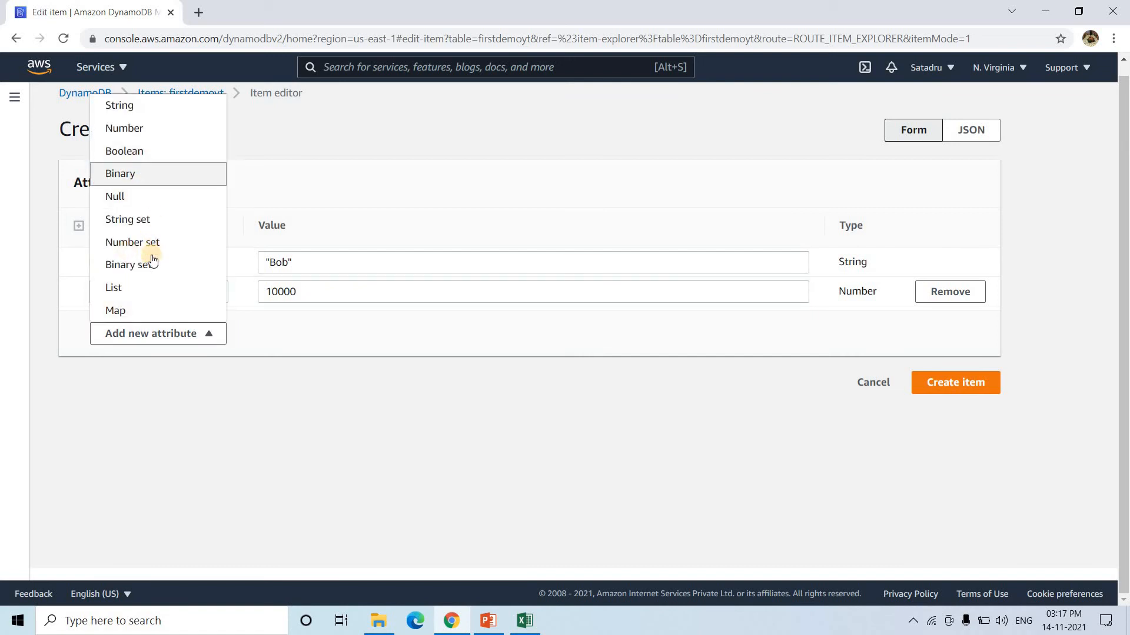
click(134, 110)
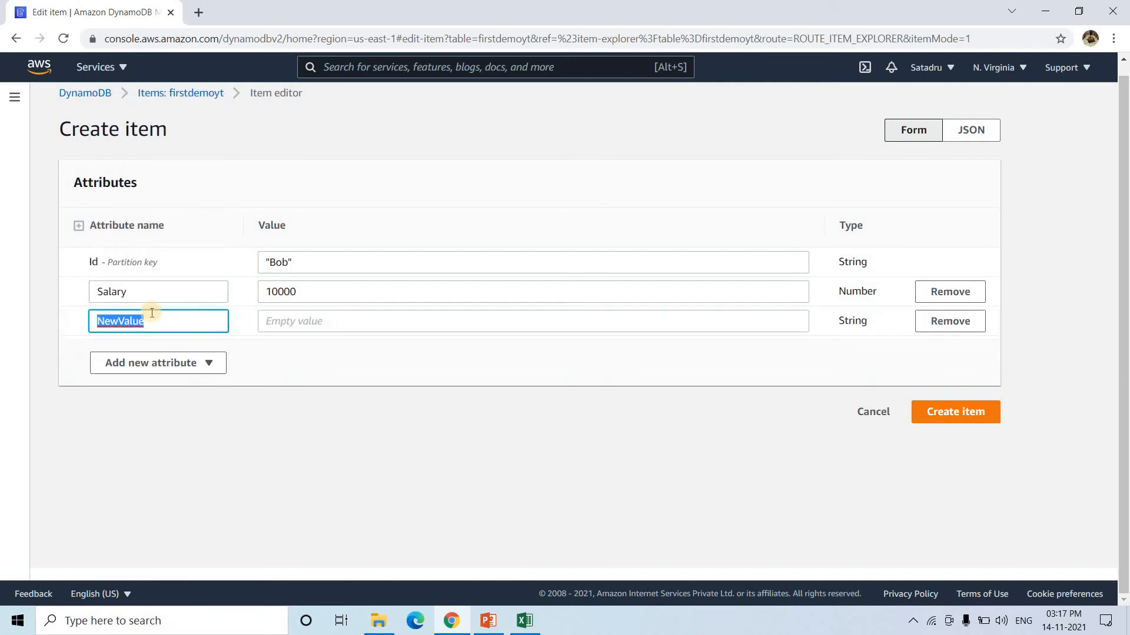
click(169, 323)
key(BackSpace)
key(BackSpace)
key(BackSpace)
key(BackSpace)
key(BackSpace)
key(BackSpace)
key(BackSpace)
text(Company)
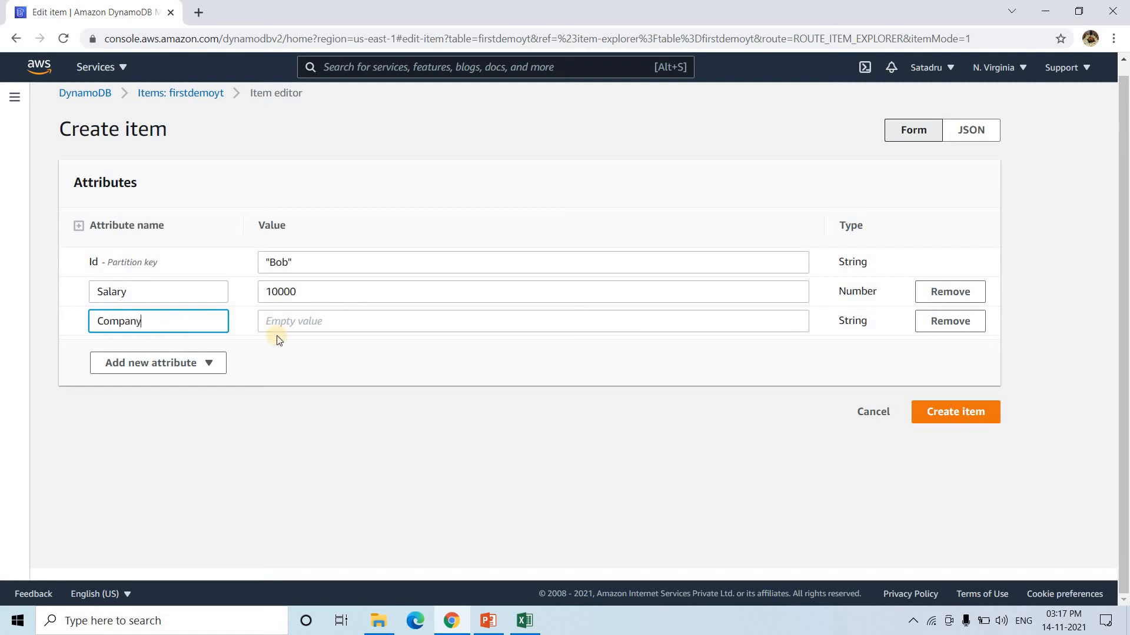
click(319, 322)
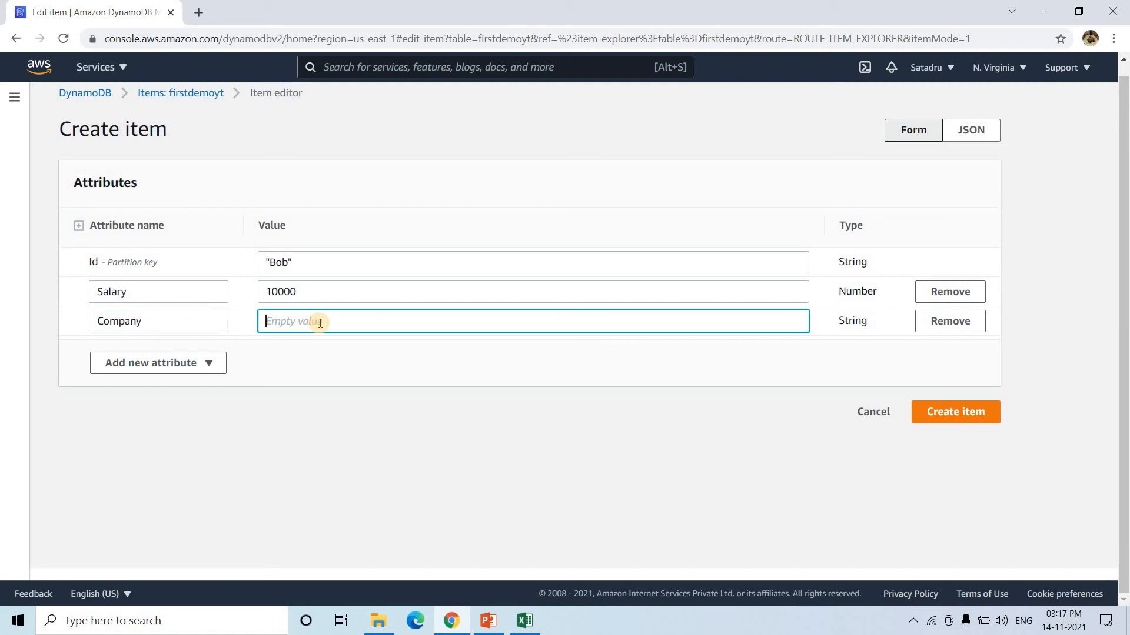
text(ABC)
click(189, 367)
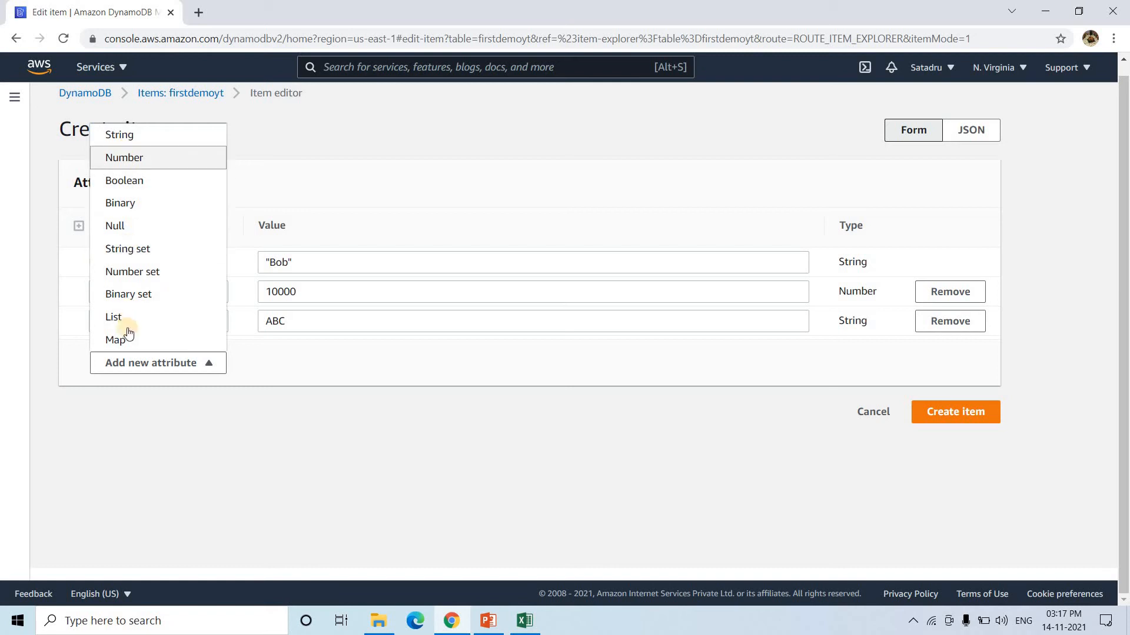
click(151, 344)
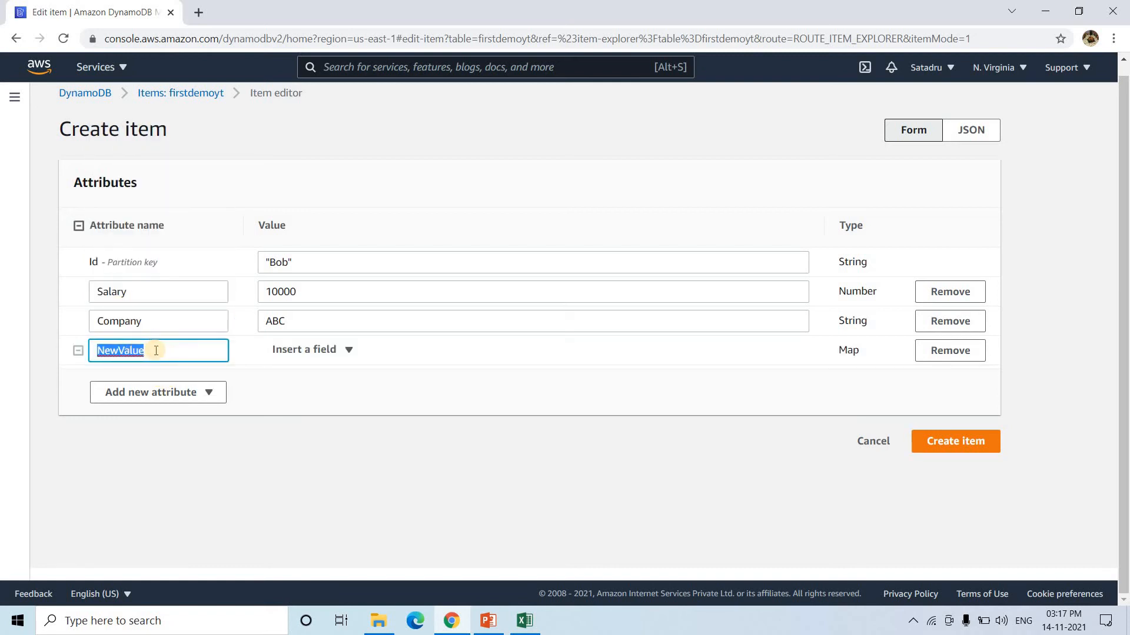
text(address)
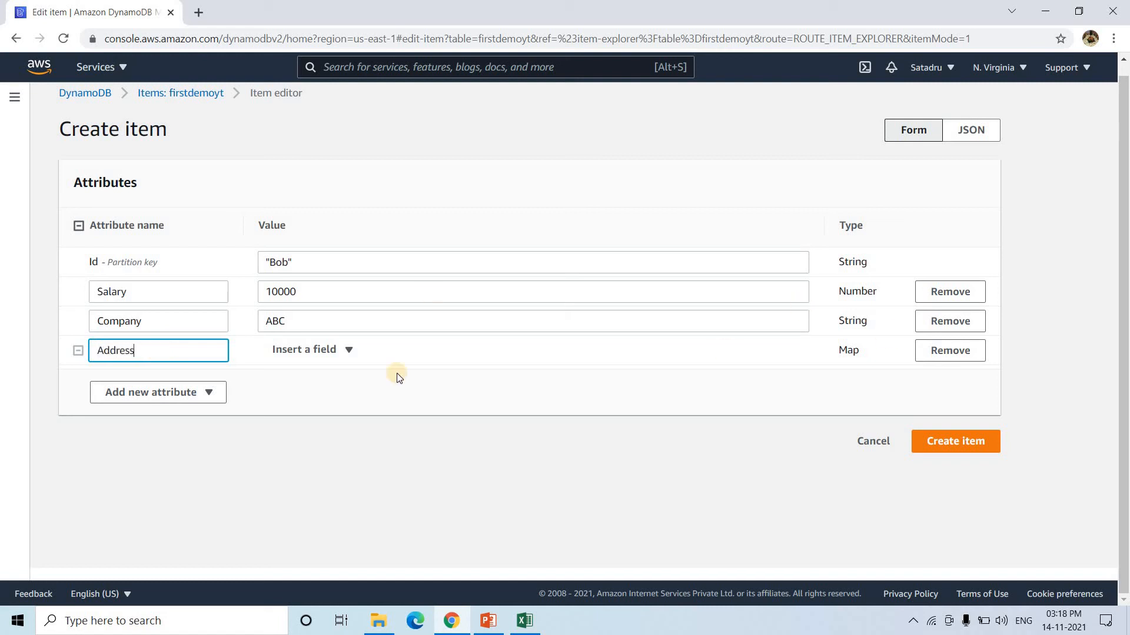
- Add a String field City with value Kolkata inside the Address map
click(344, 353)
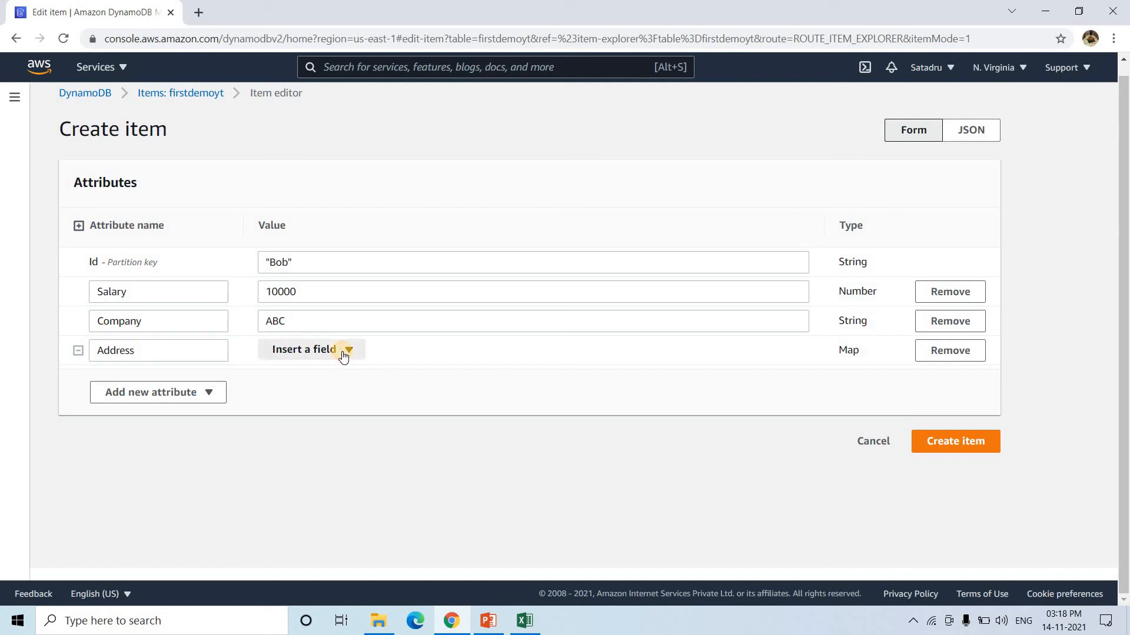
click(304, 257)
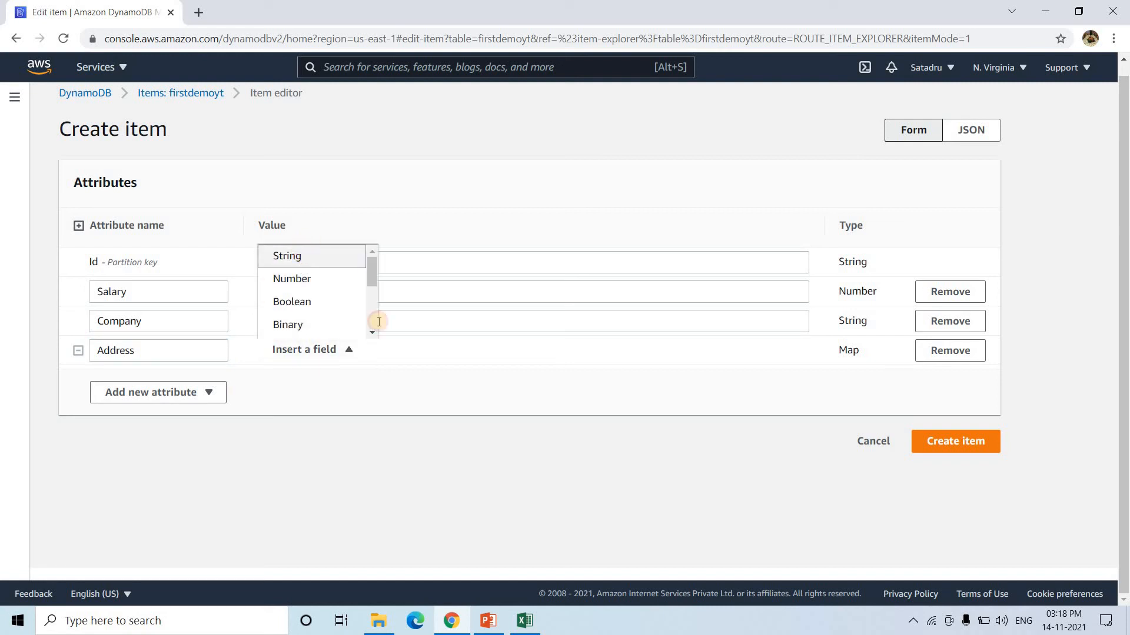
key(Tab)
double_click(209, 380)
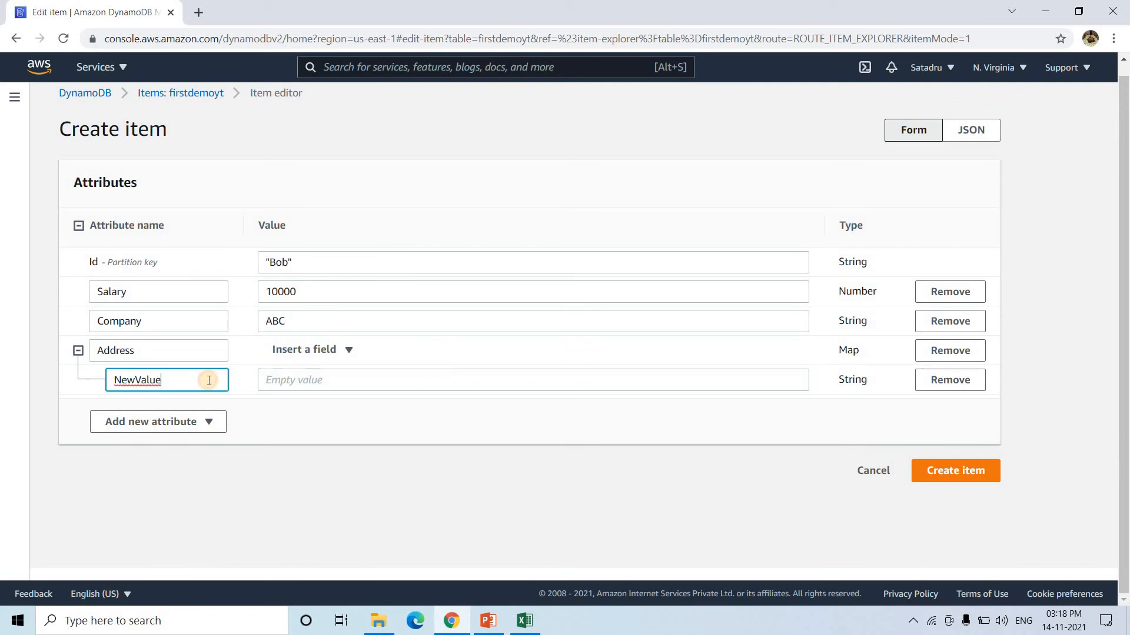
text(City)
click(310, 380)
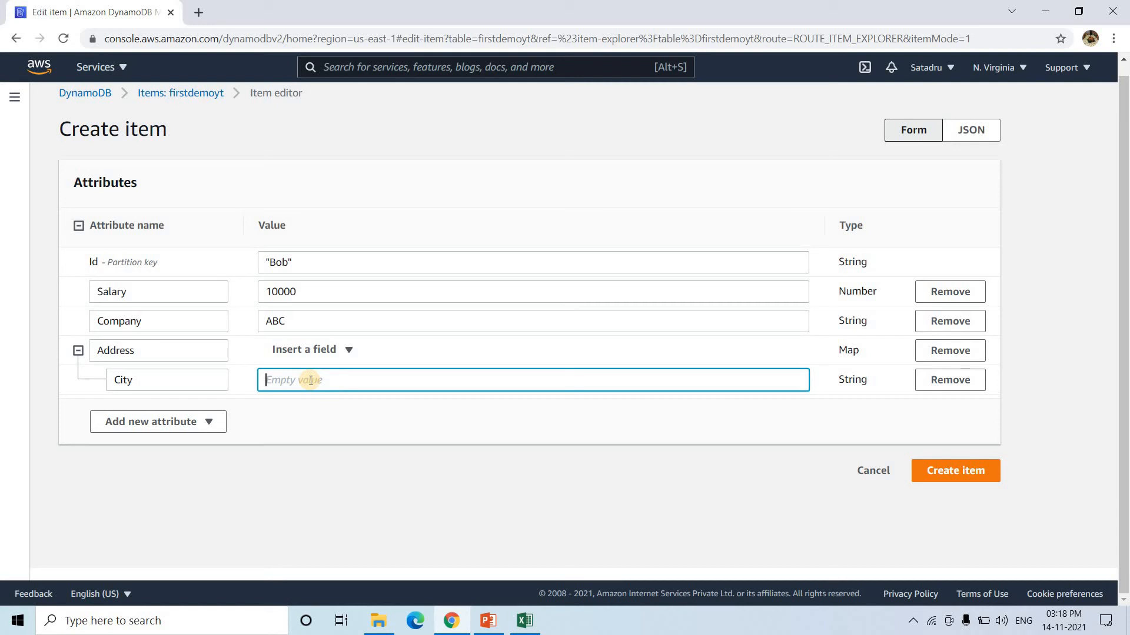
text(Kolkata)
click(301, 356)
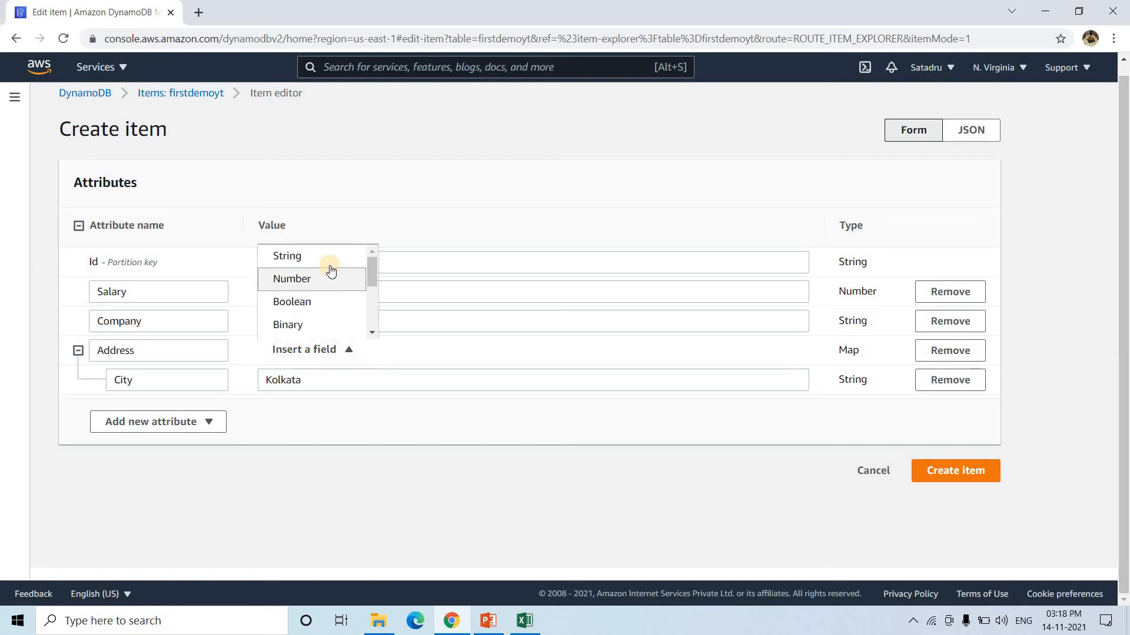
click(331, 271)
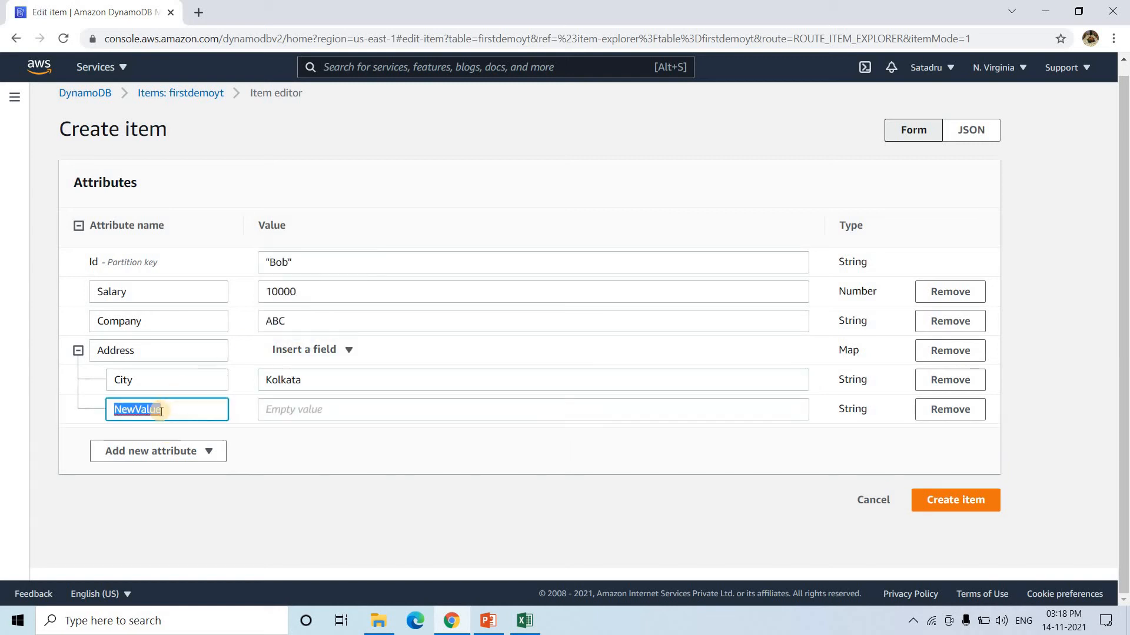
text(S)
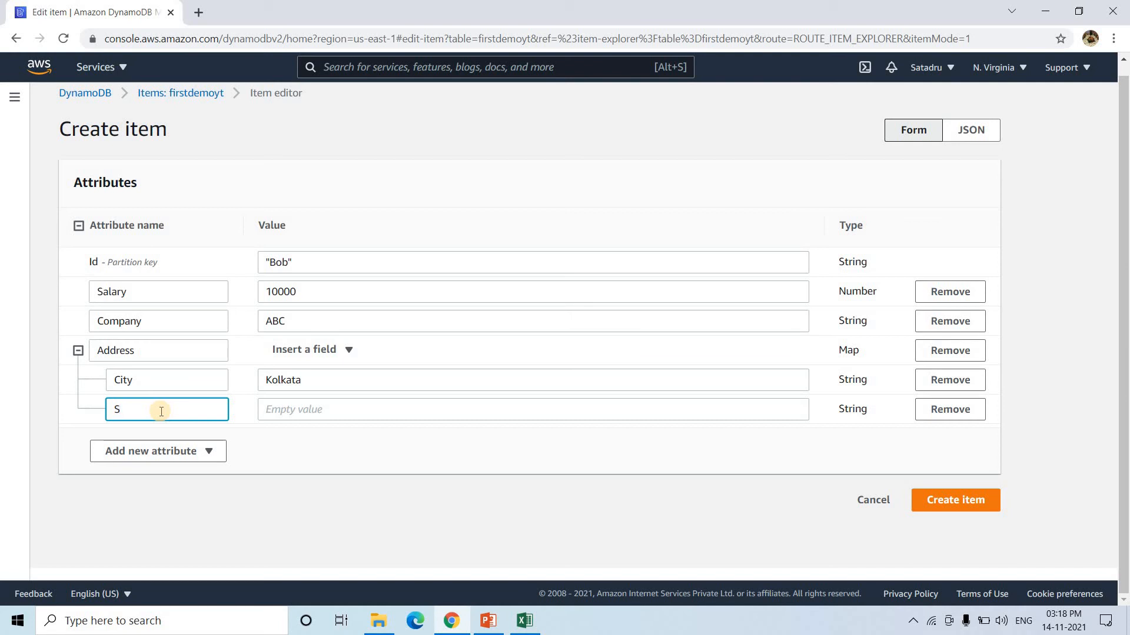
text(tate)
click(306, 413)
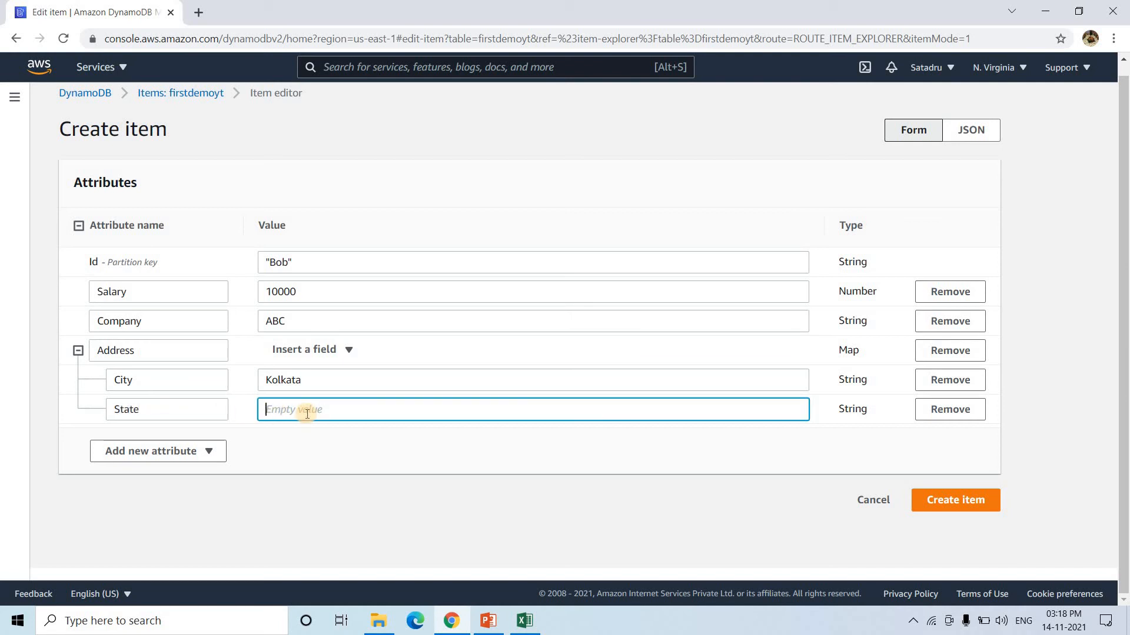
text(West Bengal)
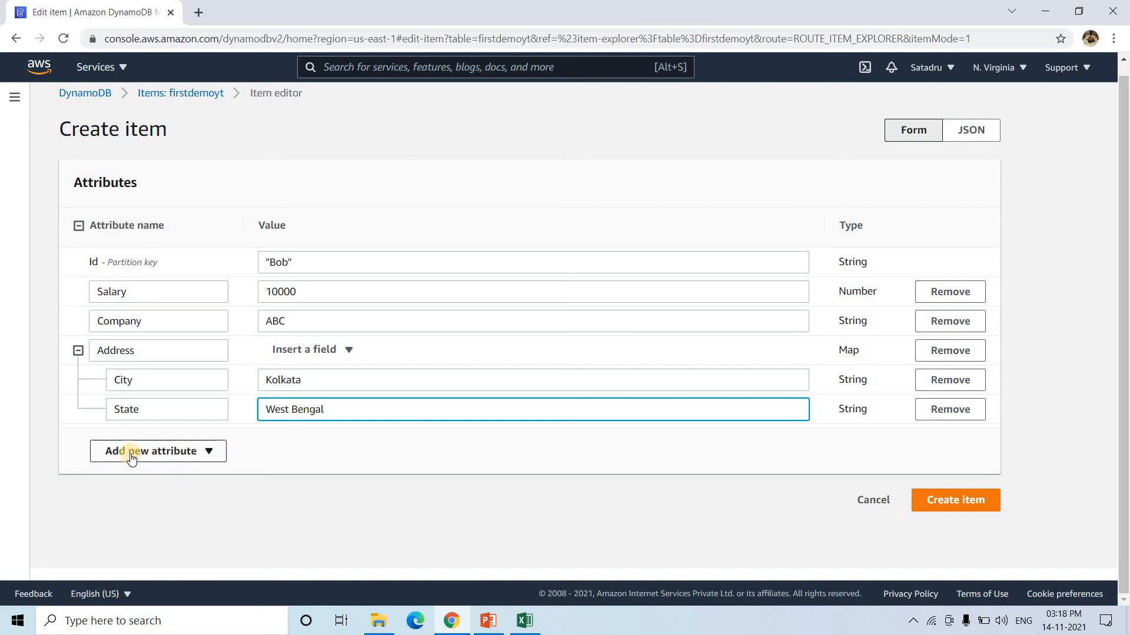
click(346, 350)
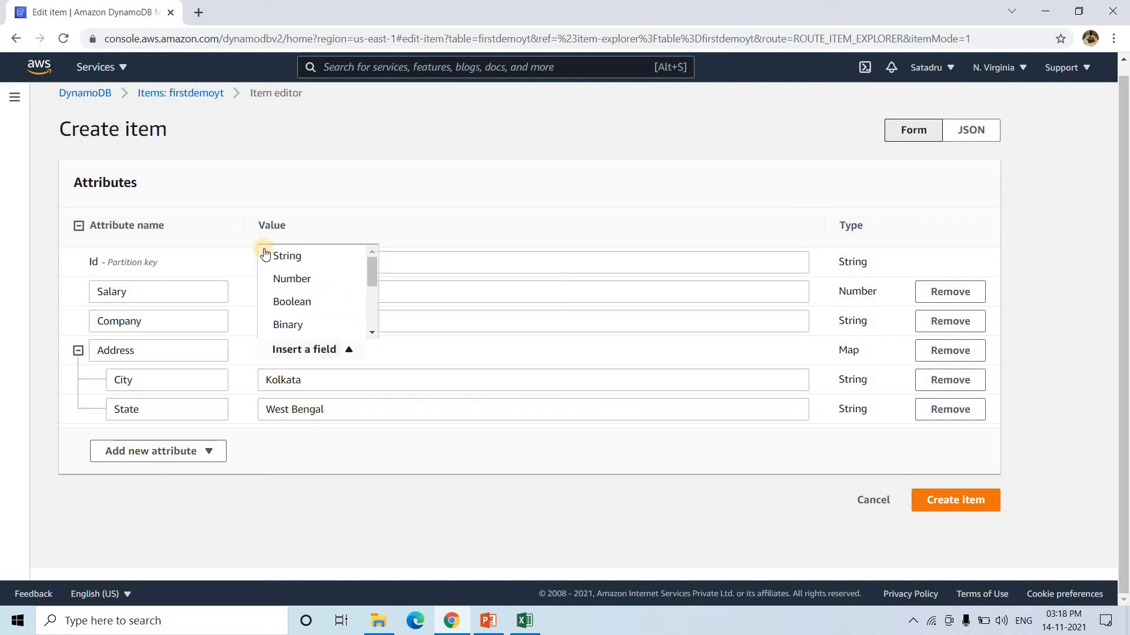
click(286, 255)
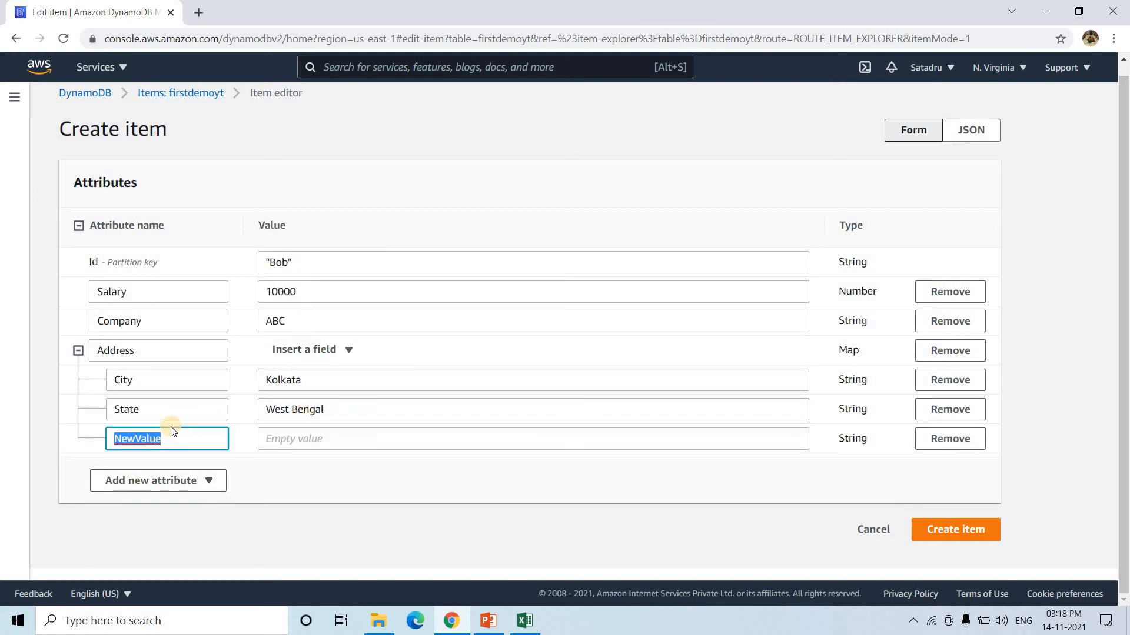
text(pin)
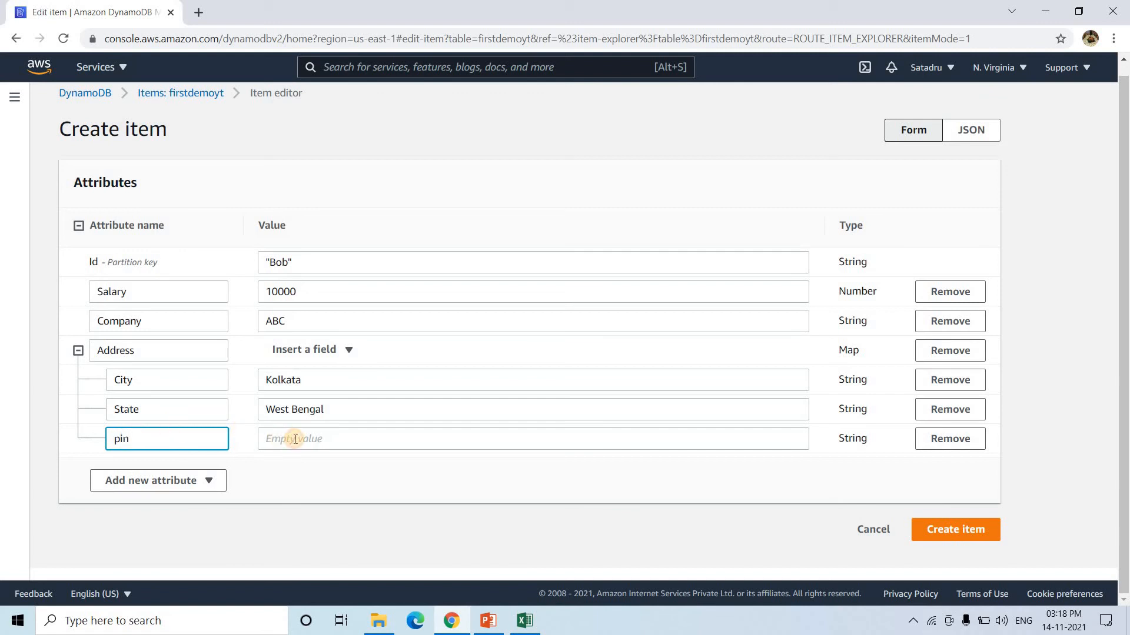
click(295, 440)
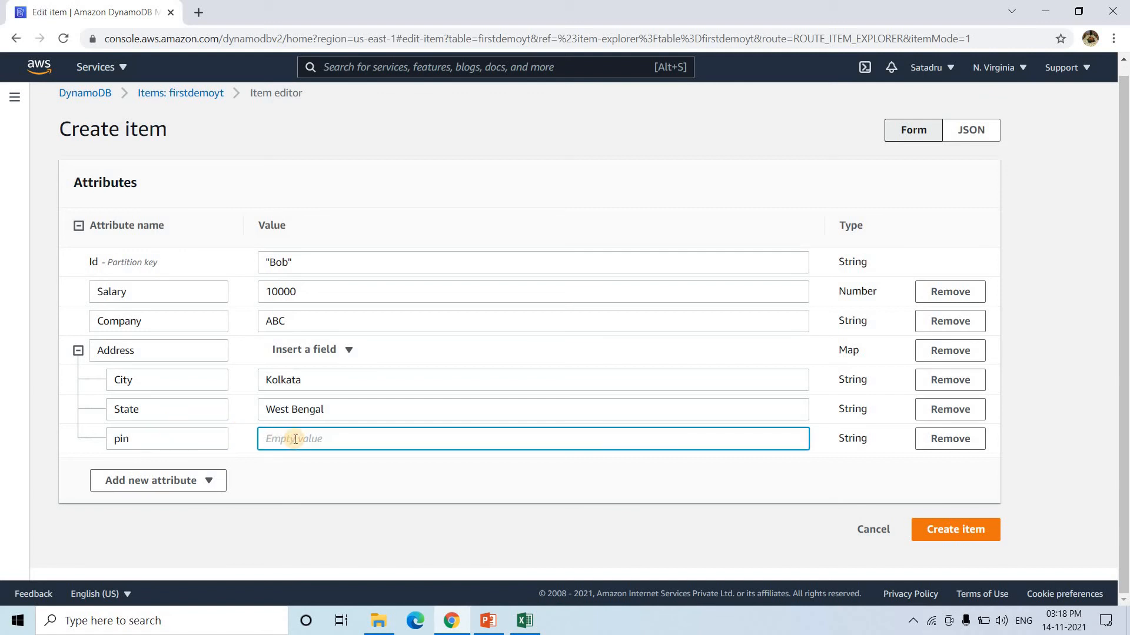
text(71310000005545)
- Save the Bob item and download the table's scan results as results (2).csv
click(966, 537)
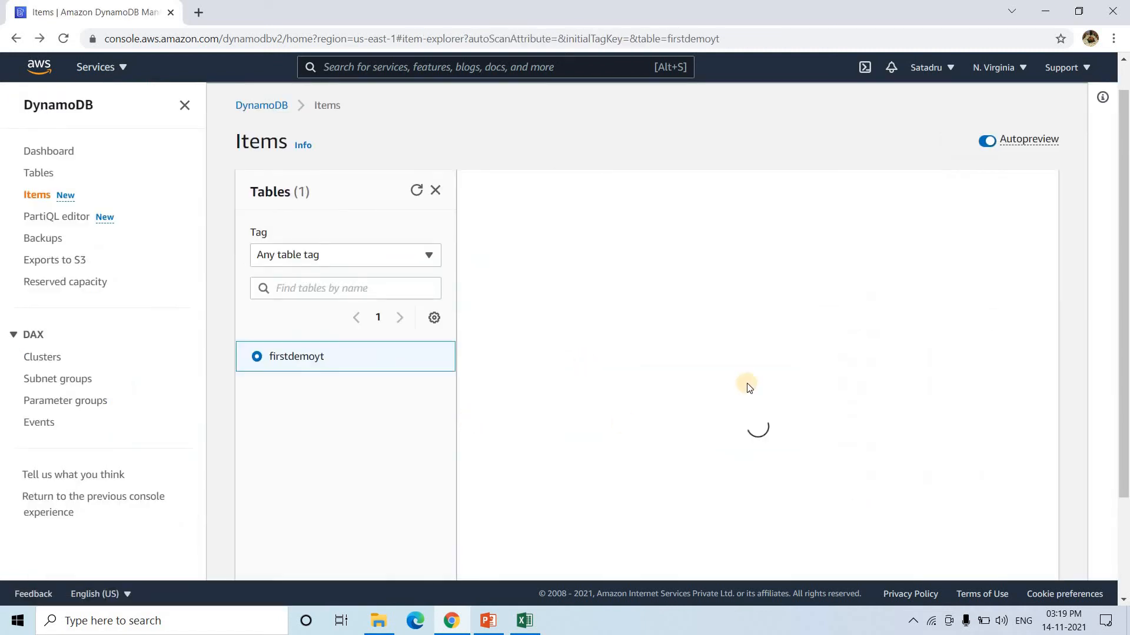
scroll(451, 422, down, 2)
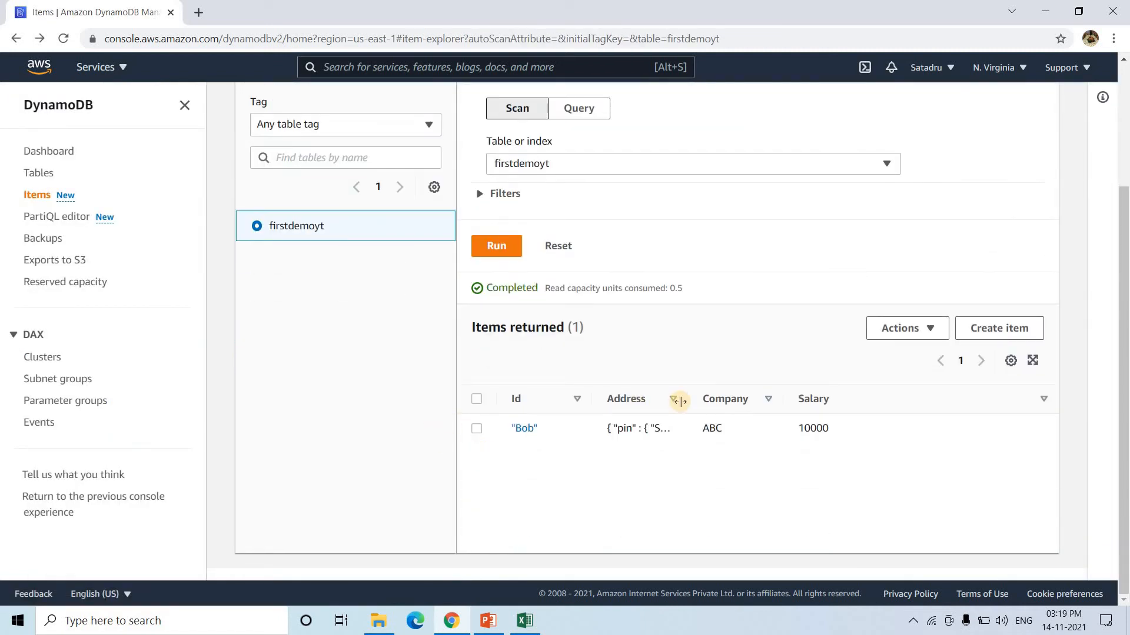
click(942, 325)
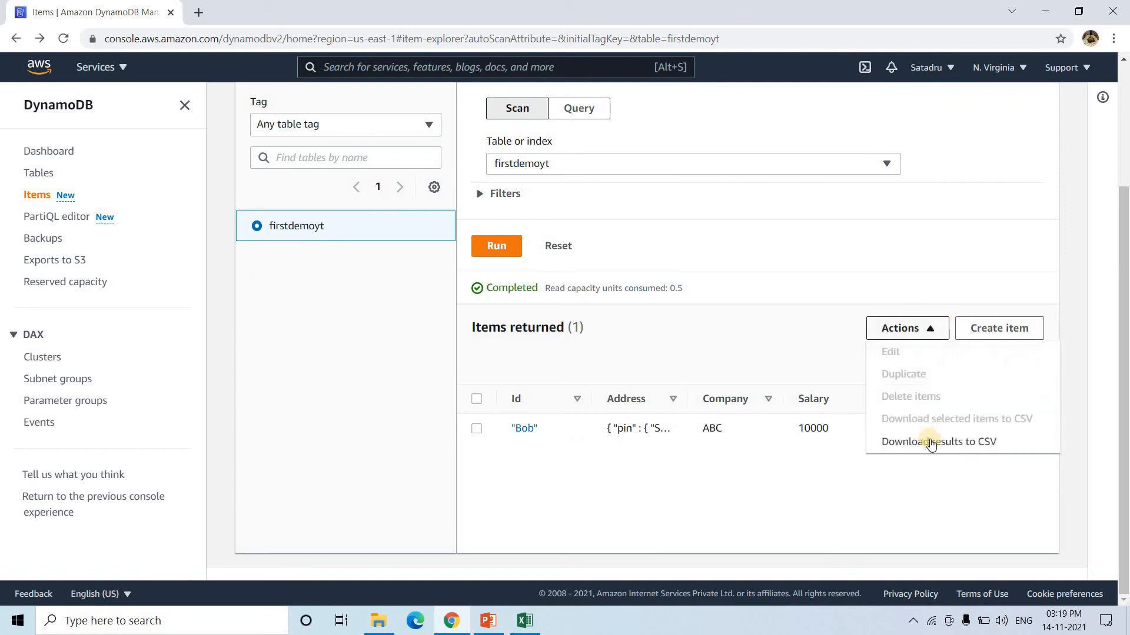
click(930, 440)
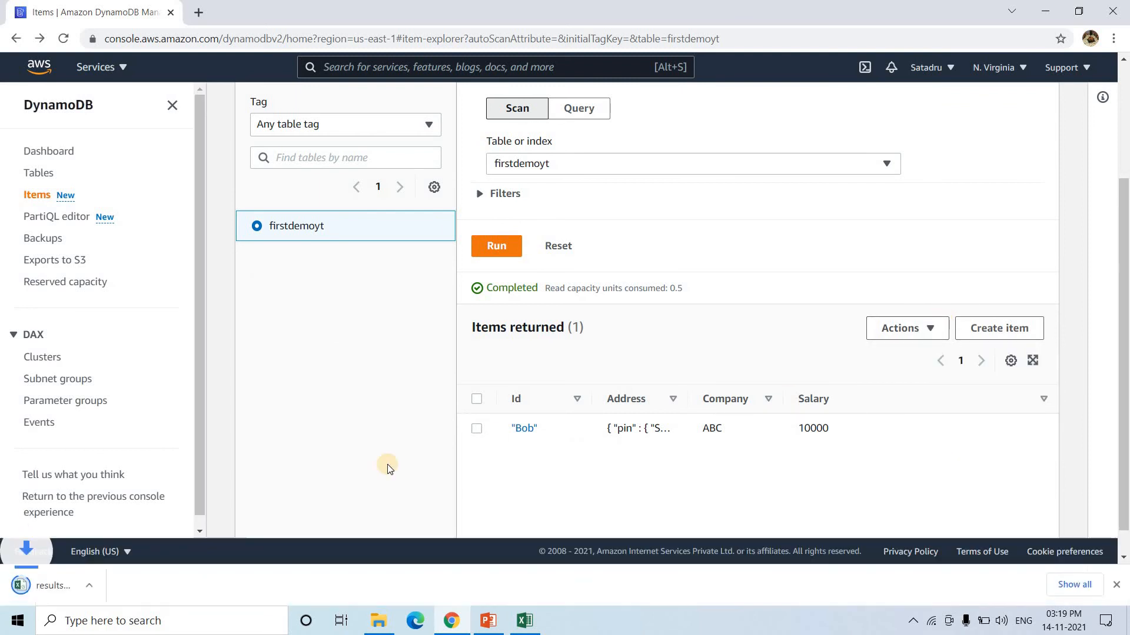
- Open results (2).csv in a maximized Excel and autofit columns B, C and D
click(91, 572)
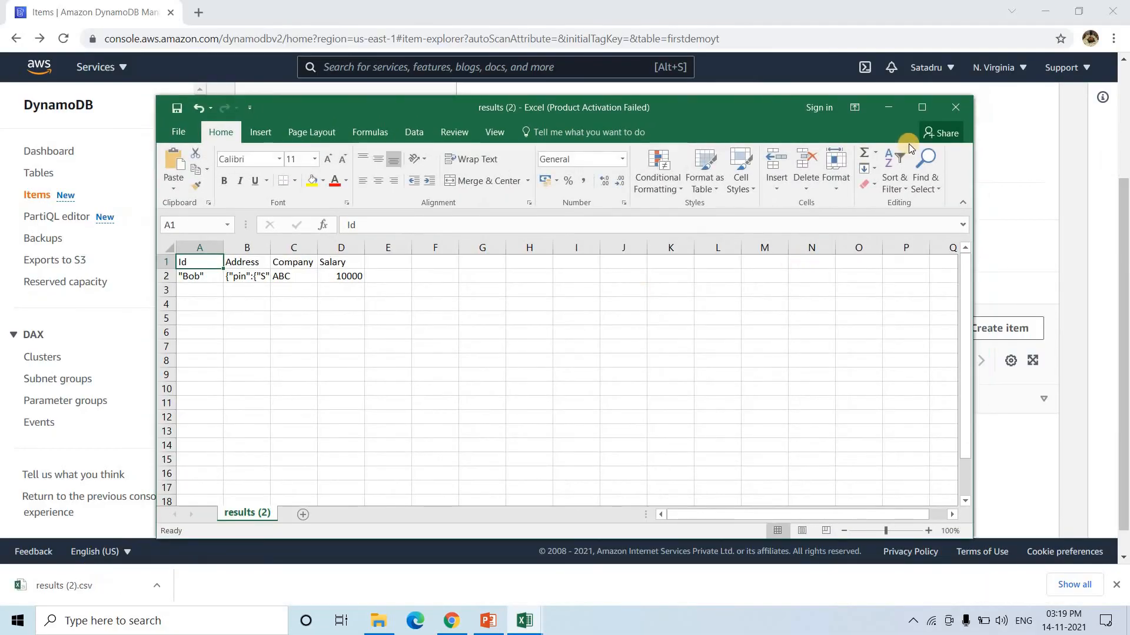
click(922, 110)
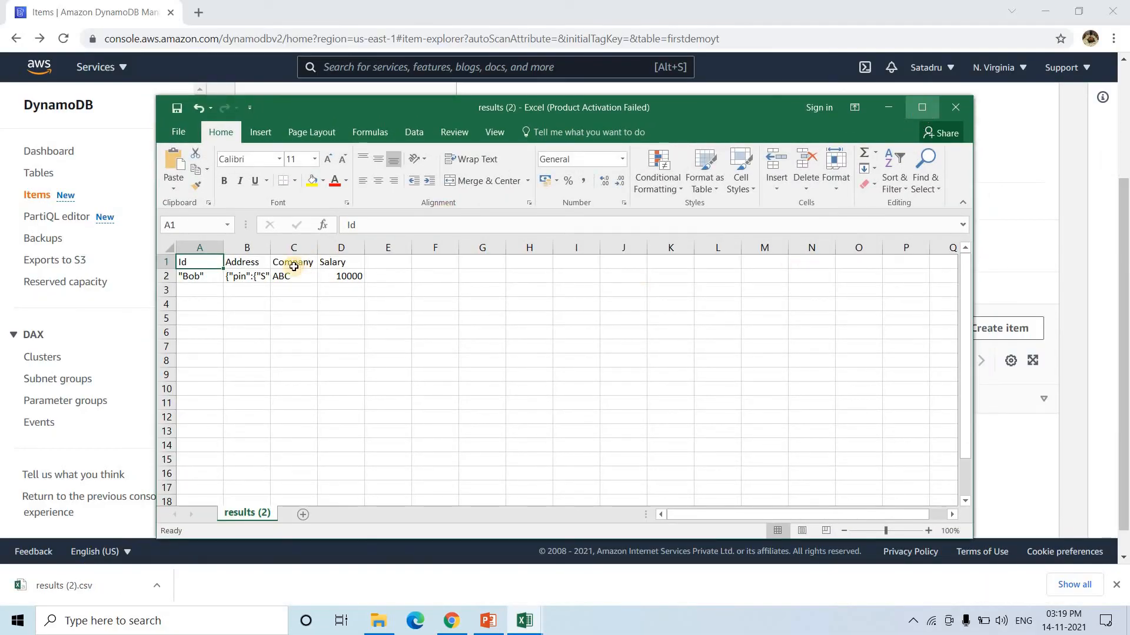
double_click(116, 151)
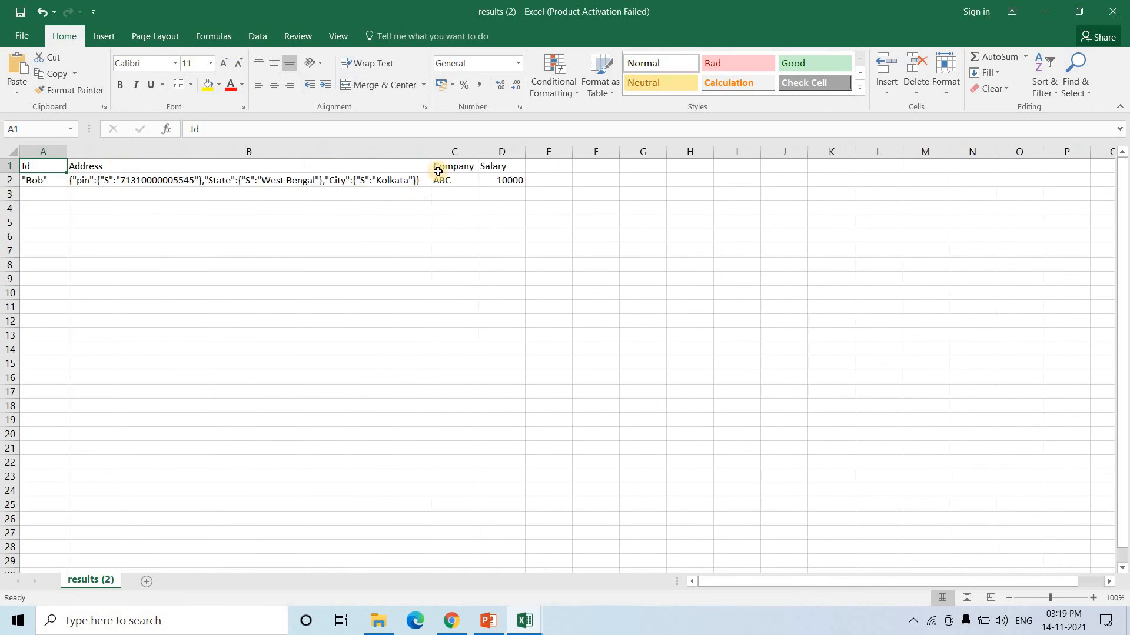
double_click(478, 151)
double_click(525, 152)
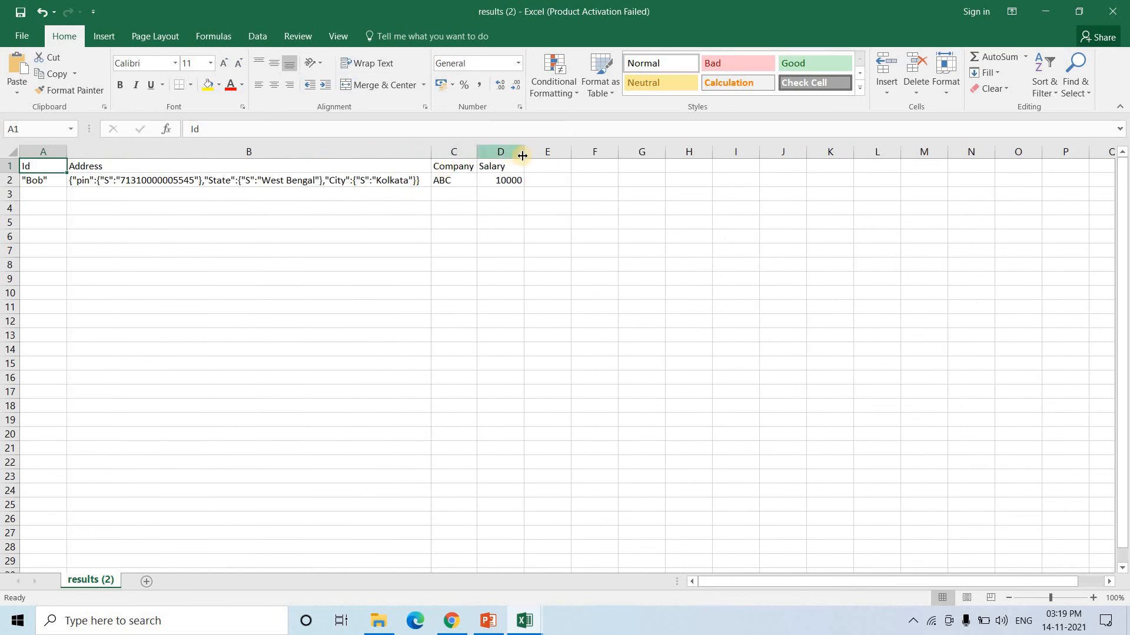
click(93, 179)
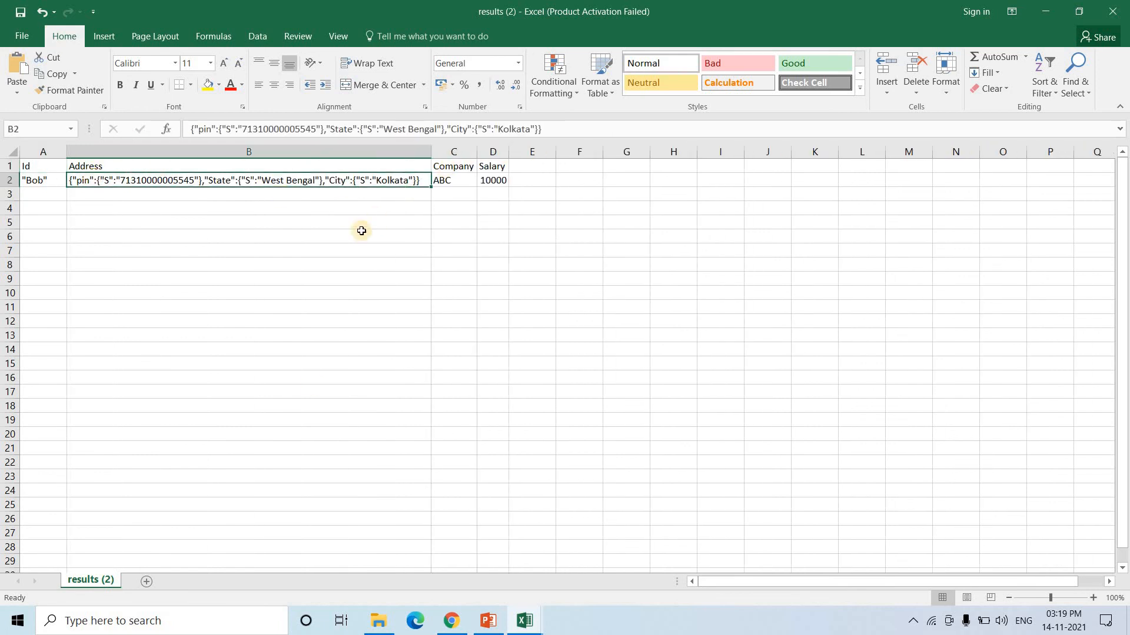
- Start a second firstdemoyt item and view it as DynamoDB JSON, examining the Id attribute
key(alt+Tab)
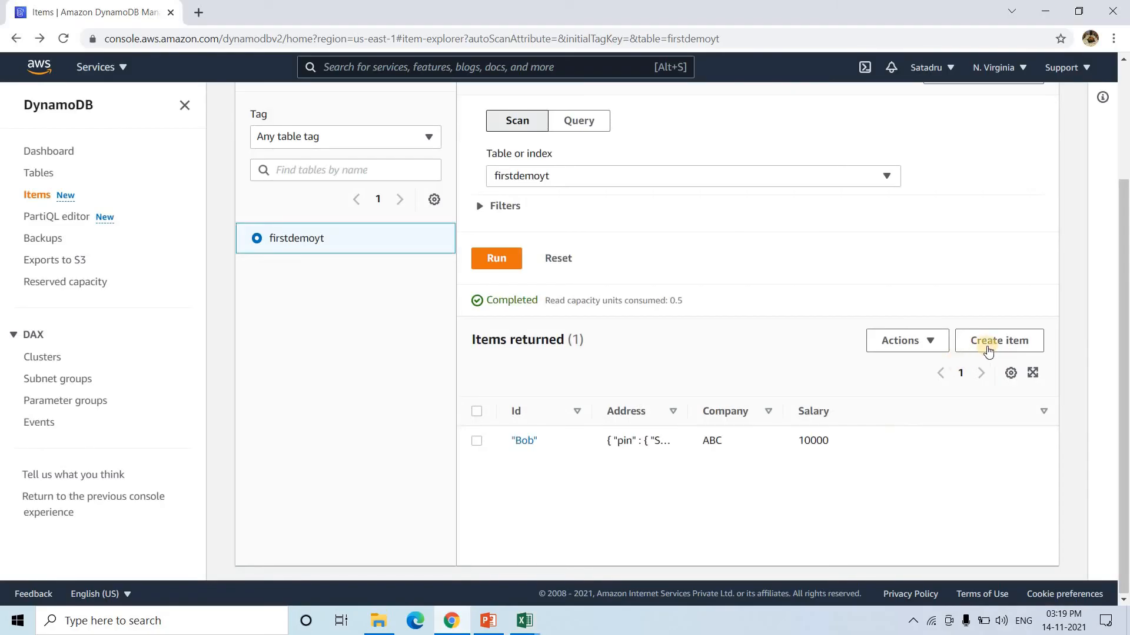
click(994, 340)
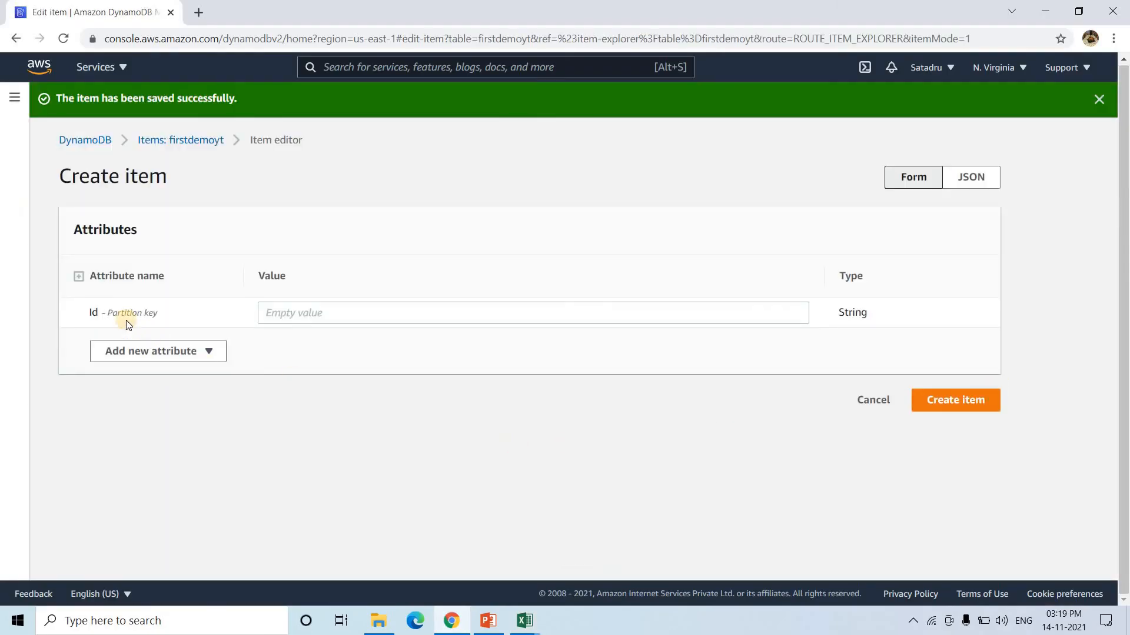
click(973, 182)
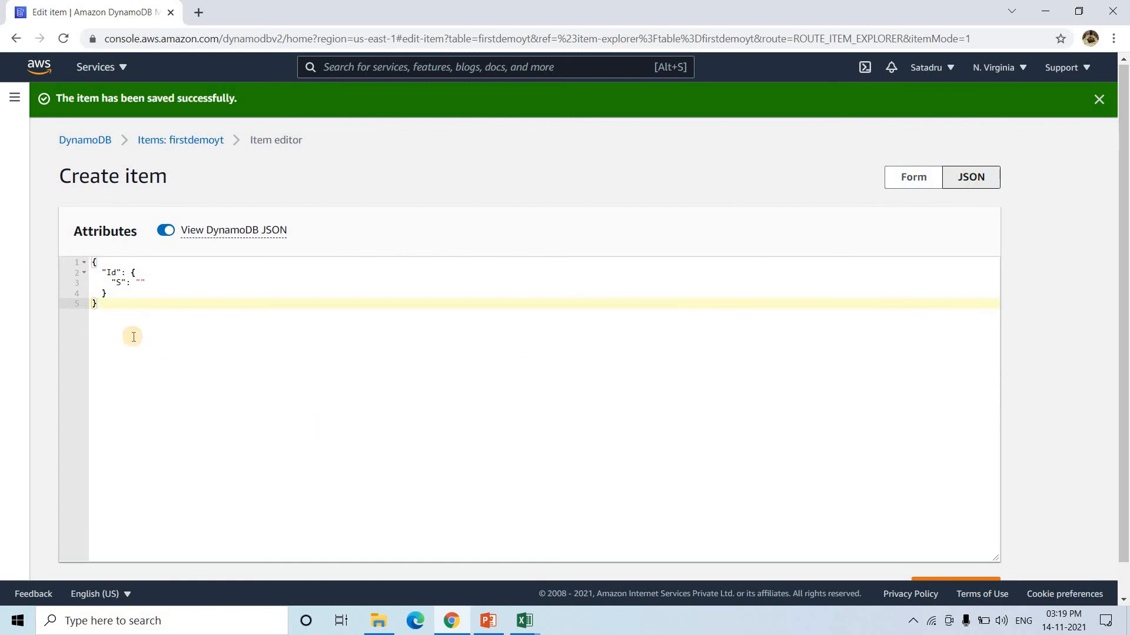
click(93, 261)
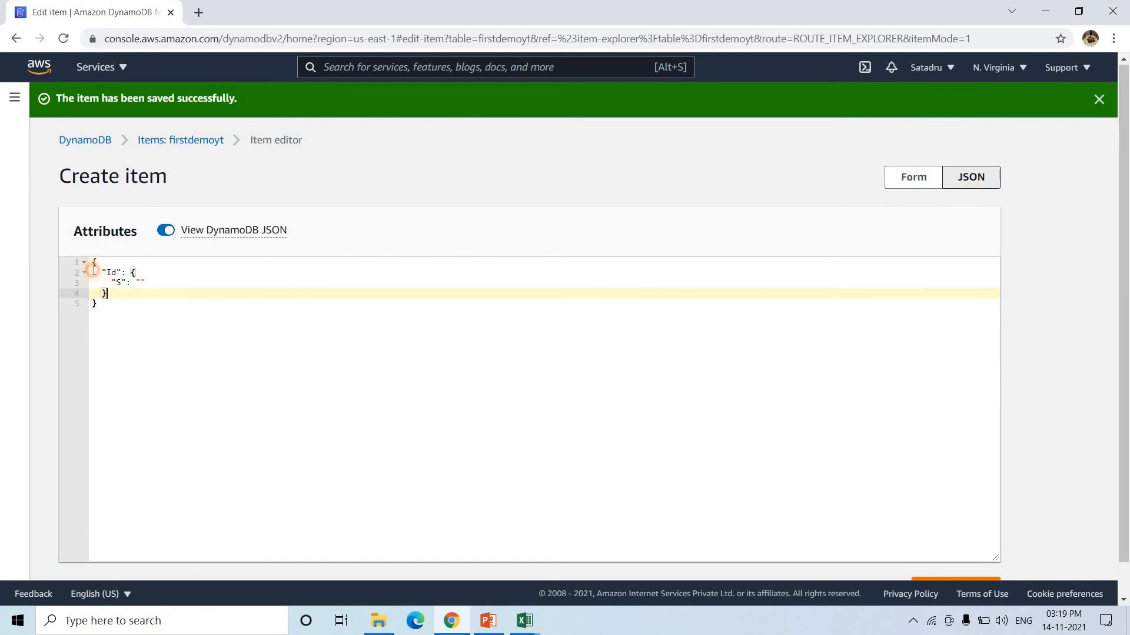
key(ctrl+a)
click(159, 299)
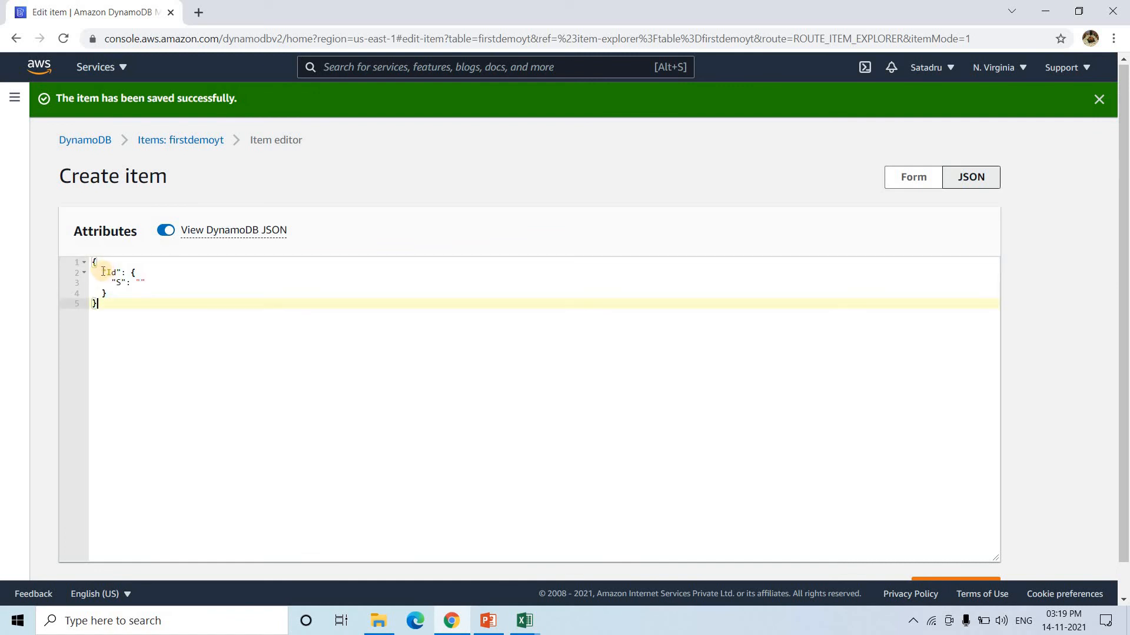
drag(103, 273, 118, 297)
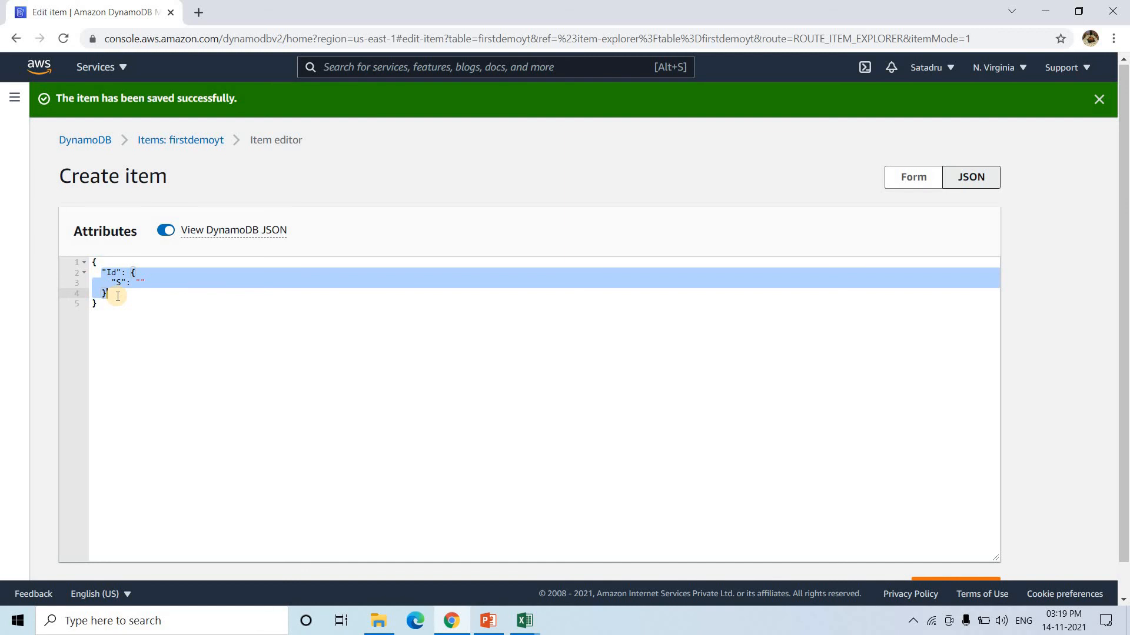
click(118, 297)
double_click(118, 282)
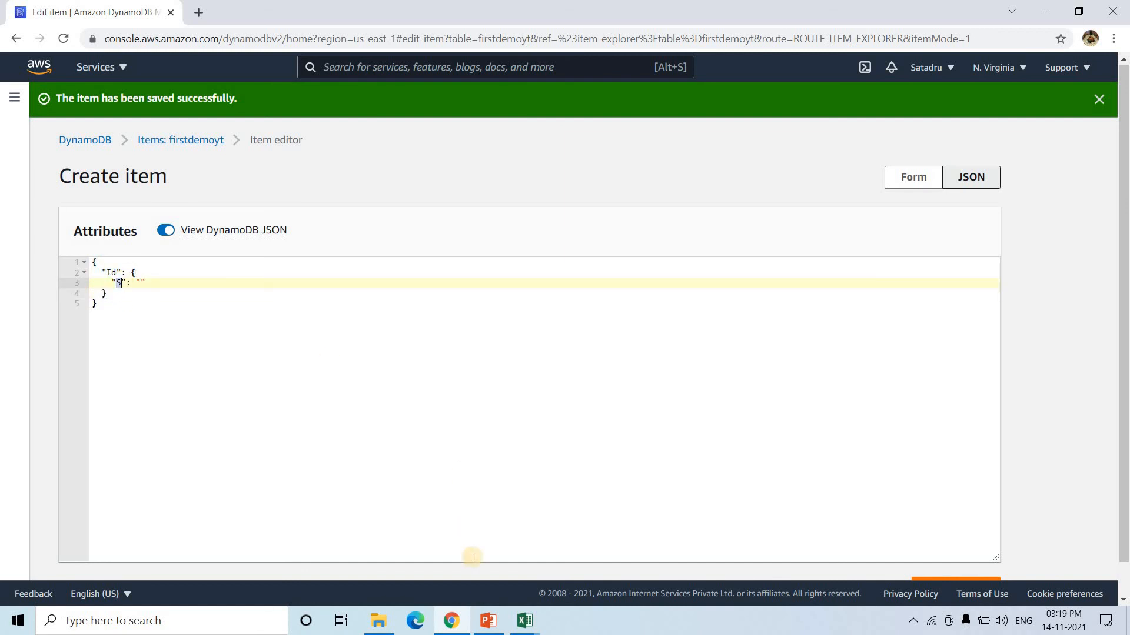
- Compare the S type marker with String Type in Excel's Book1 datatype sheet
click(523, 619)
click(436, 564)
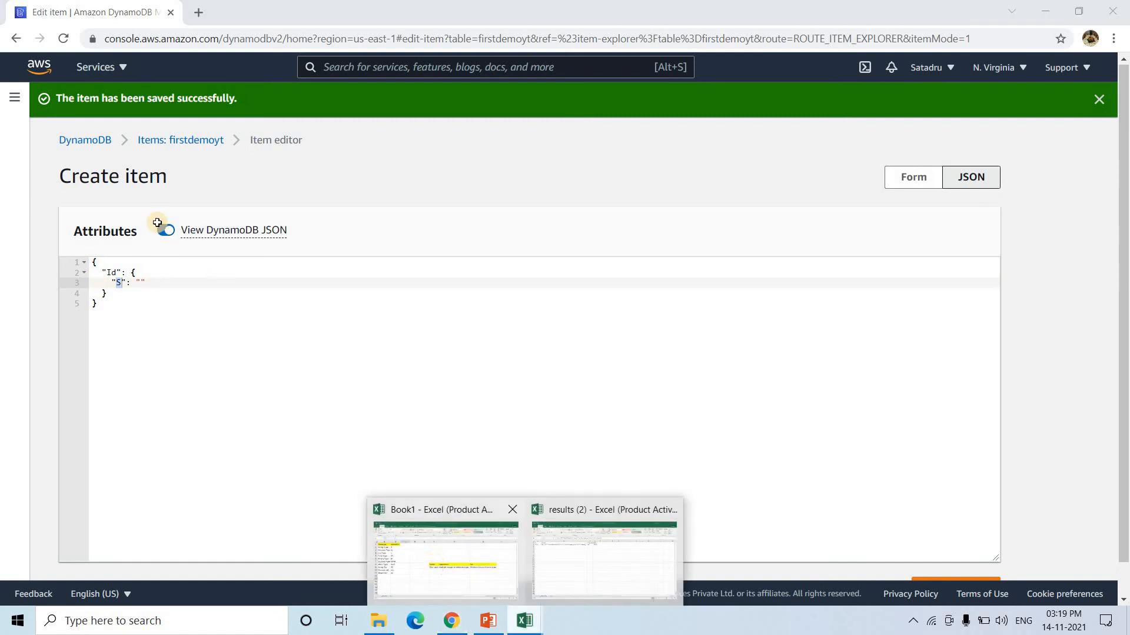
click(147, 201)
click(74, 200)
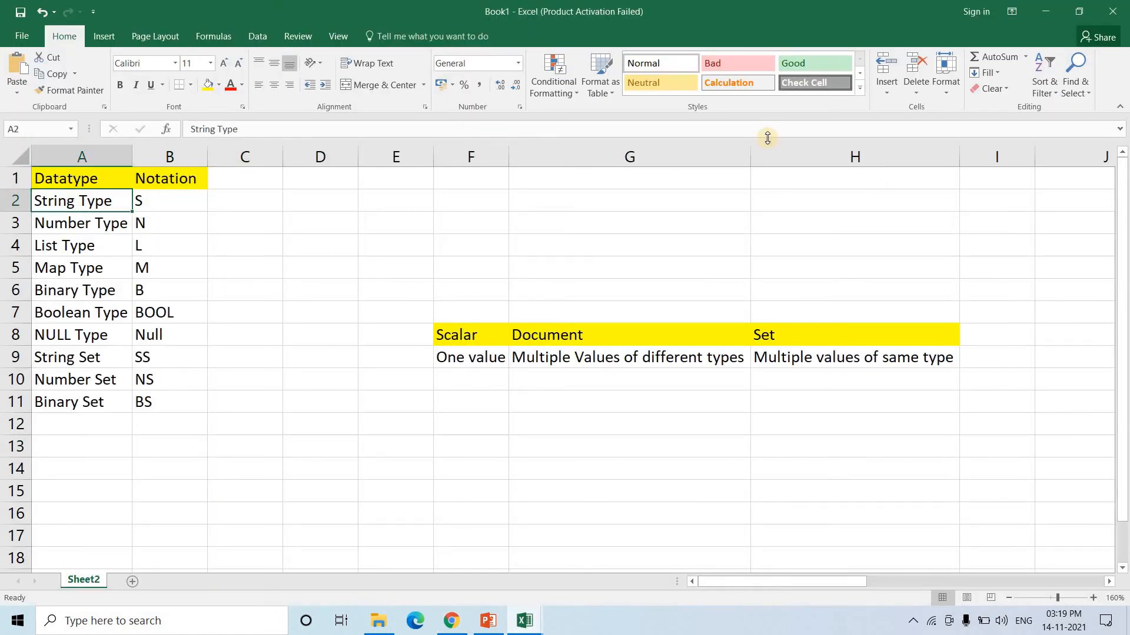
click(1054, 14)
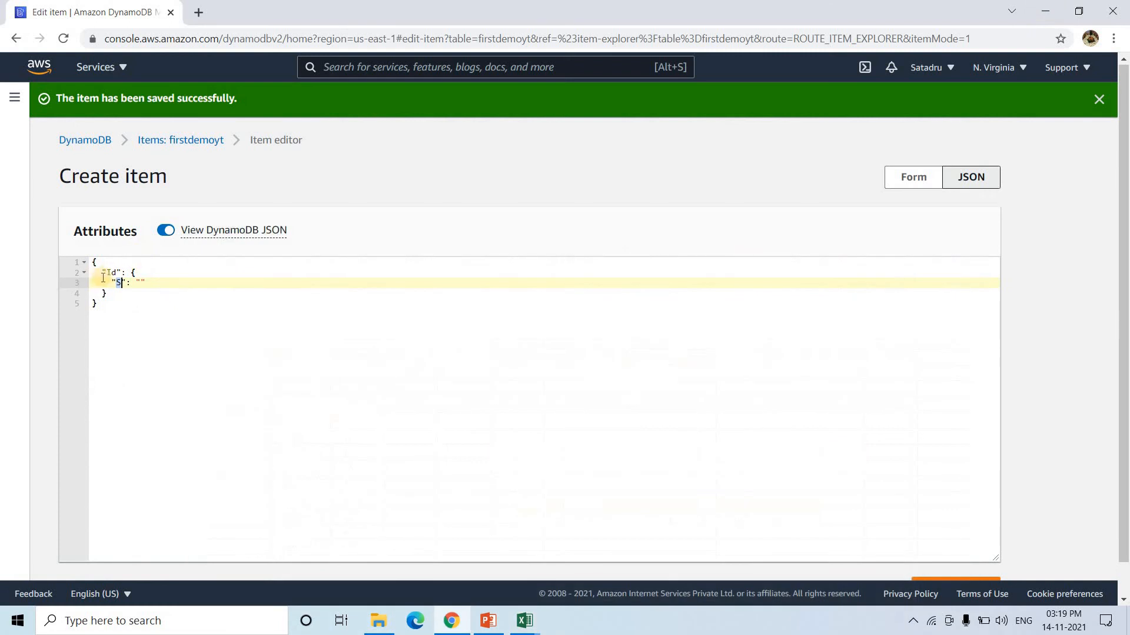
drag(103, 272, 134, 291)
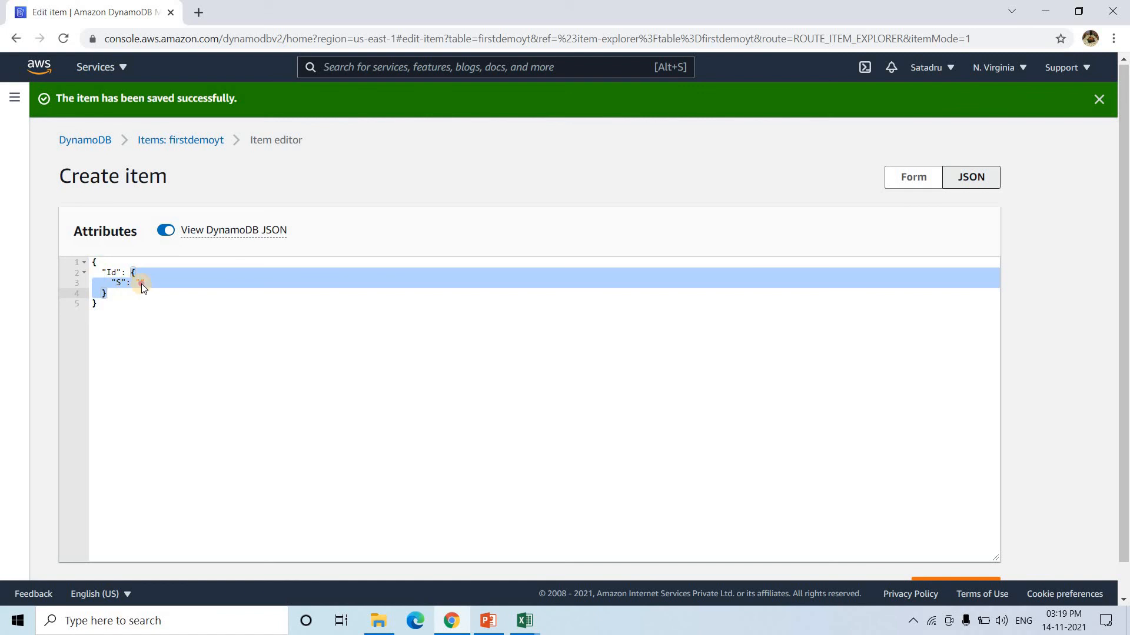
- Set the new item's Id value to Soham in the JSON editor
click(142, 284)
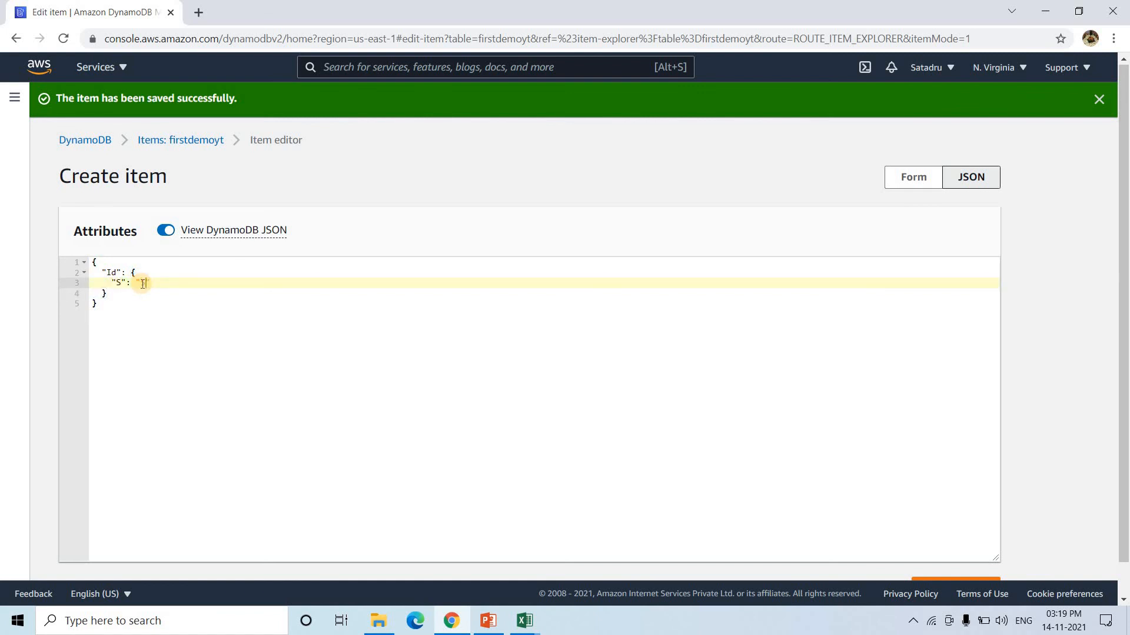
text(Soham)
click(112, 292)
text(,)
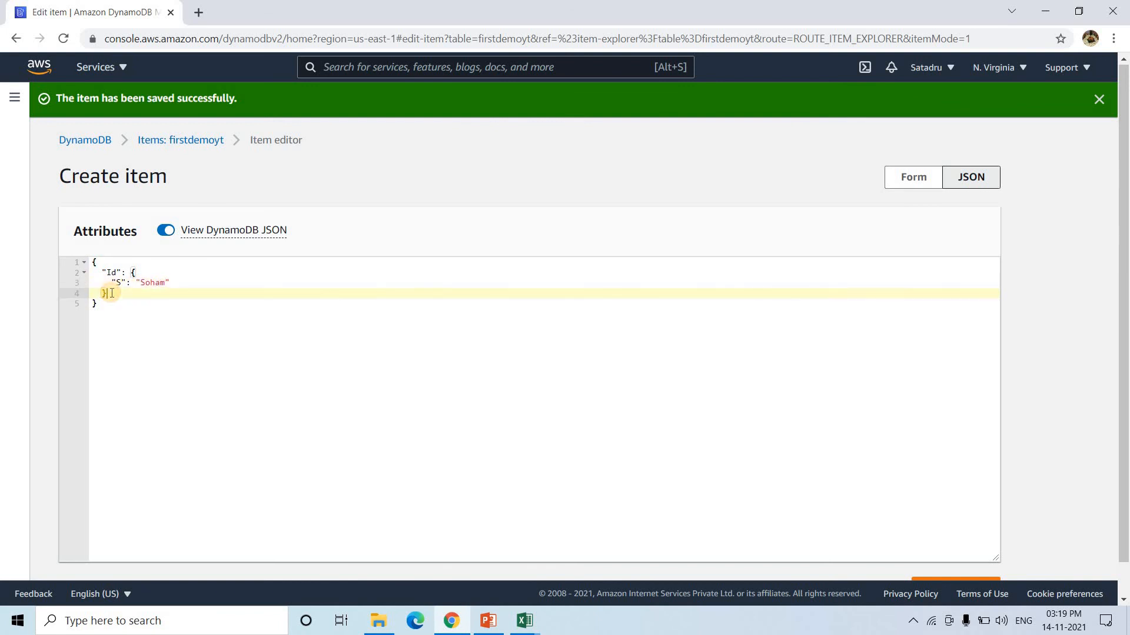
key(Return)
- Zoom in, remove the stray braces, and begin a Salary attribute after Id
key(ctrl+plus)
key(ctrl+plus)
key(ctrl+plus)
key(ctrl+plus)
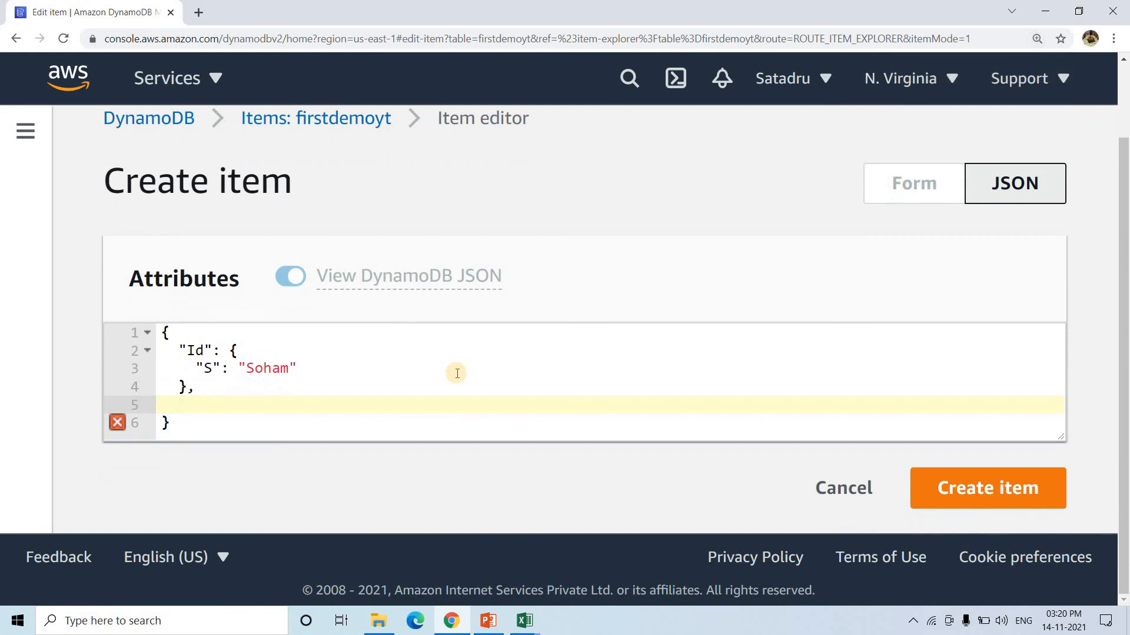
text({)
key(Return)
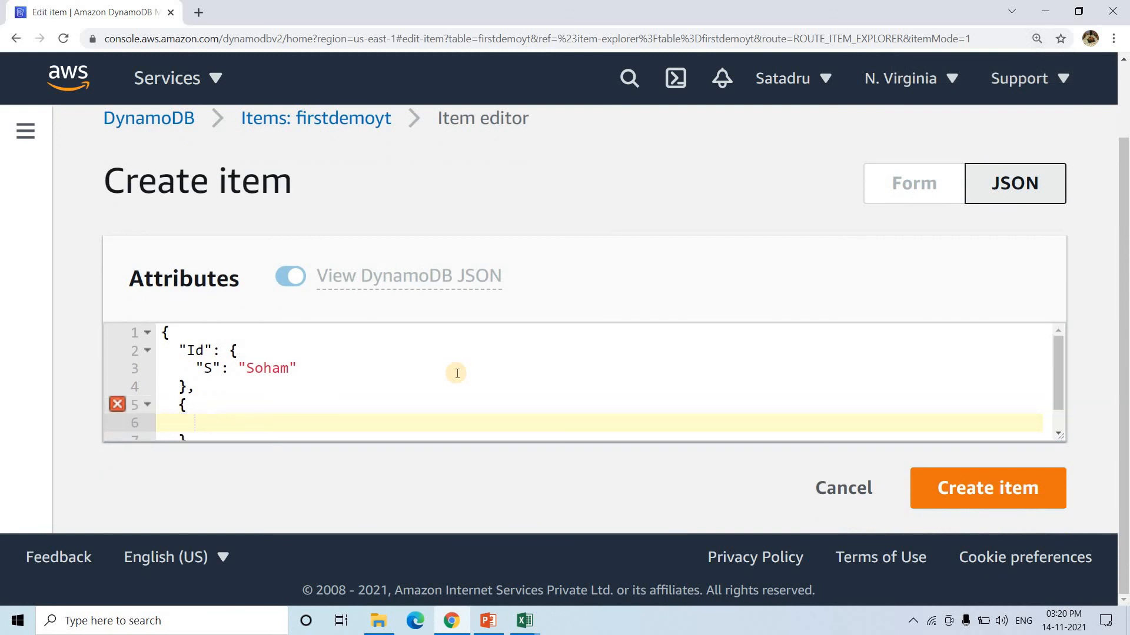
scroll(457, 373, down, 1)
key(BackSpace)
key(BackSpace)
key(BackSpace)
key(BackSpace)
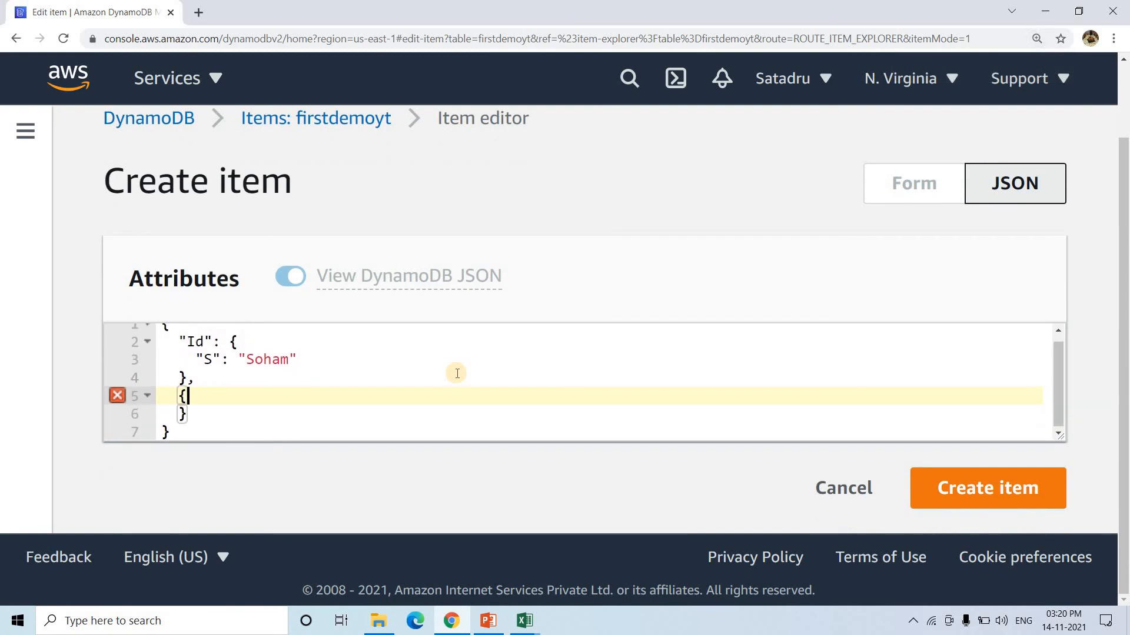
key(Down)
key(BackSpace)
key(BackSpace)
key(BackSpace)
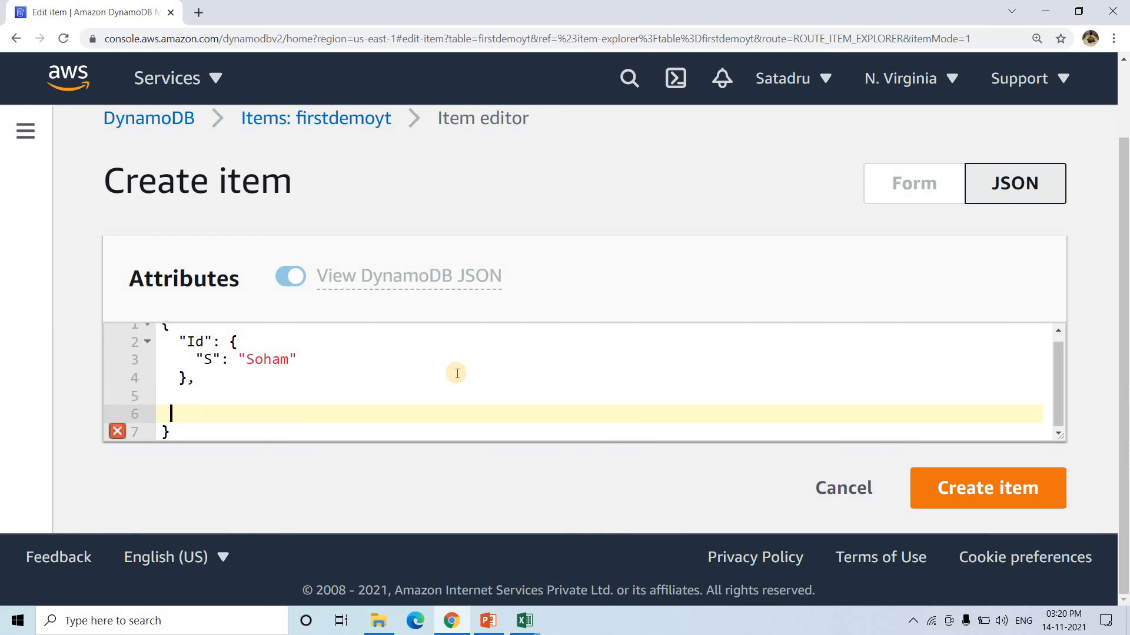
text(")
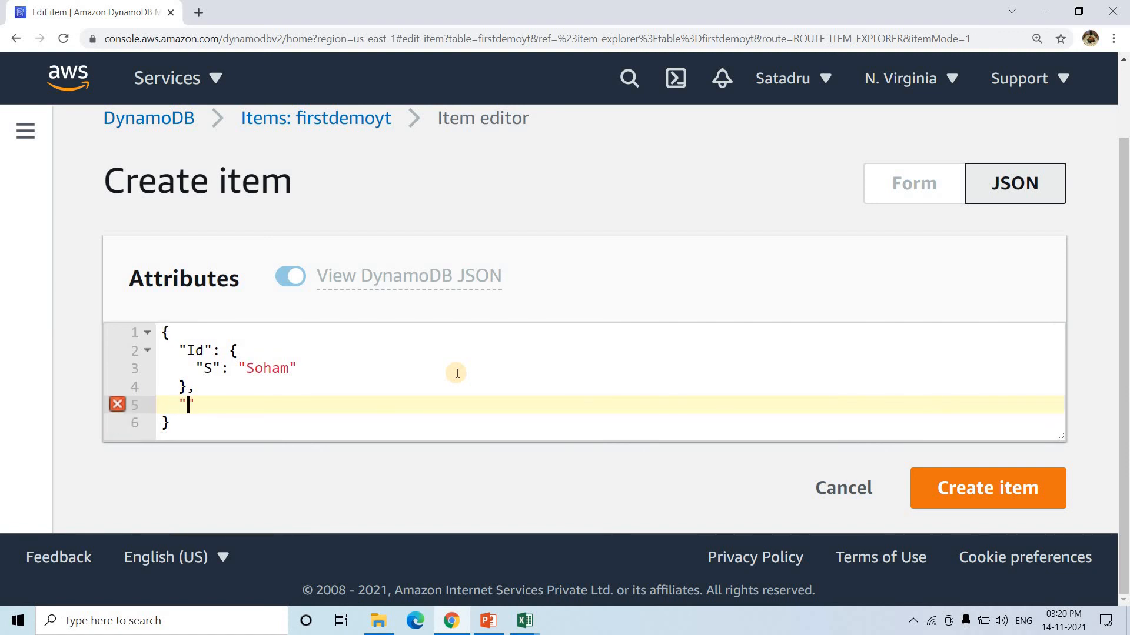
text(Salary)
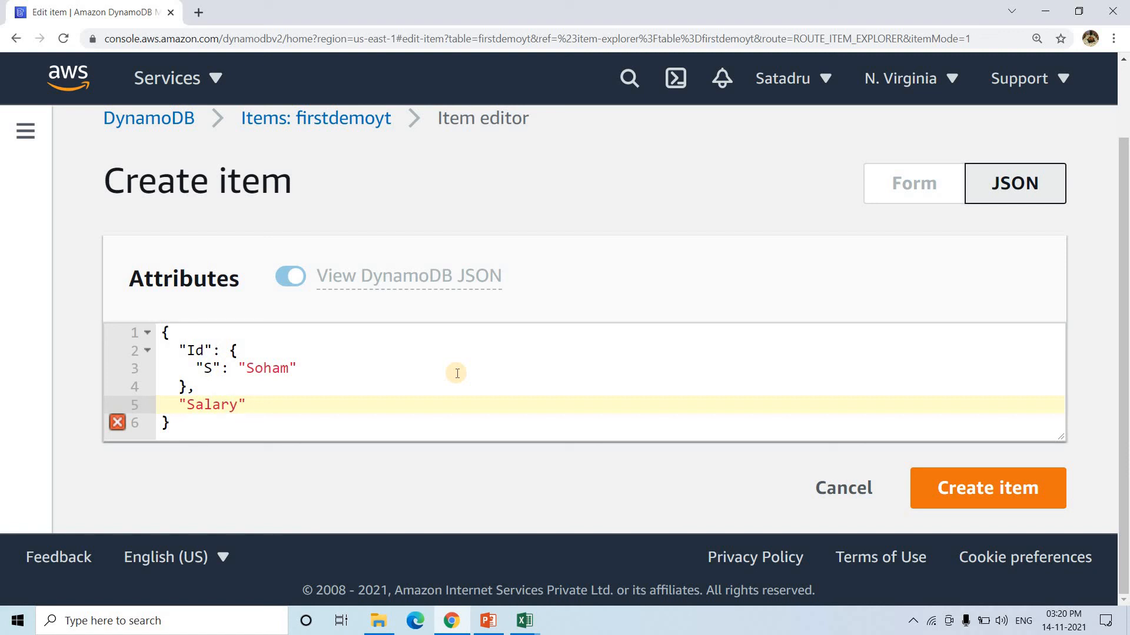
text(":{})
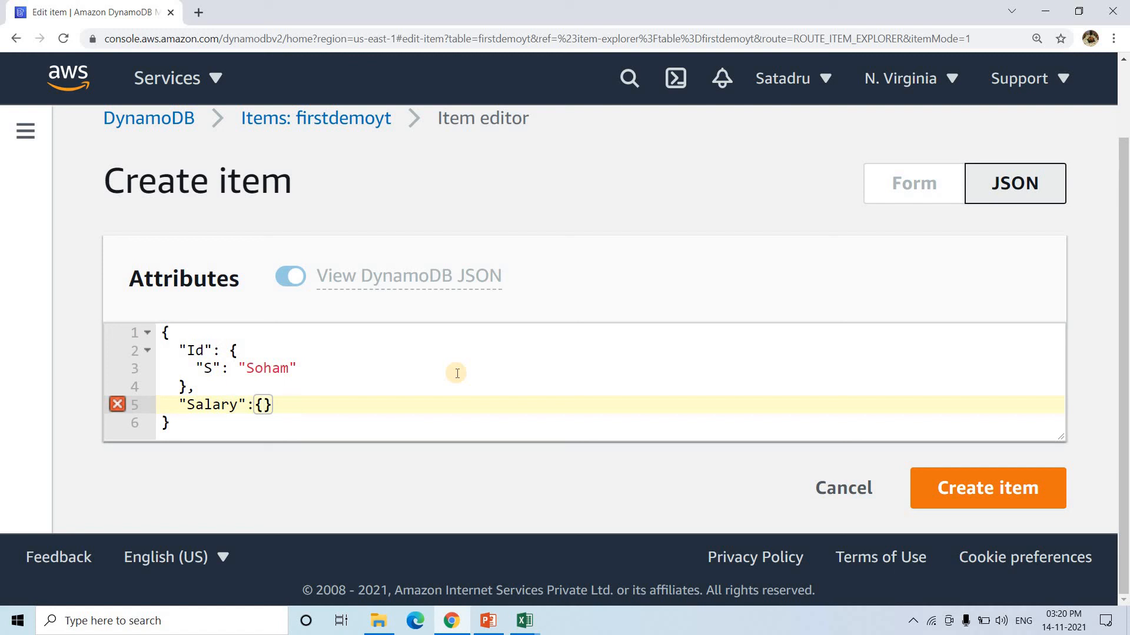
text(")
click(524, 621)
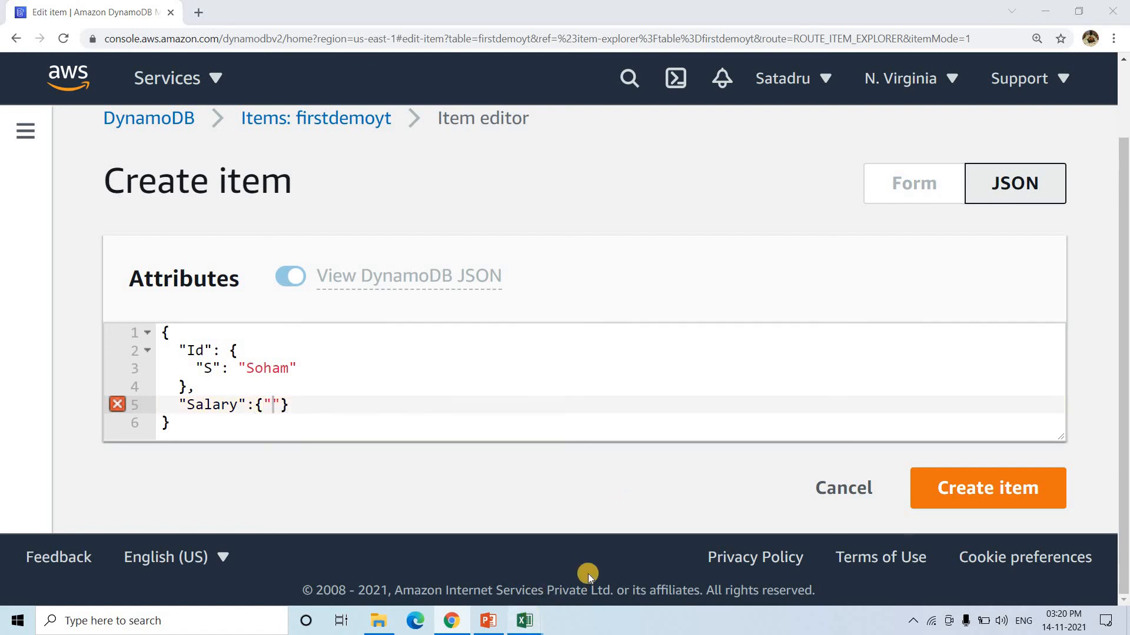
click(604, 559)
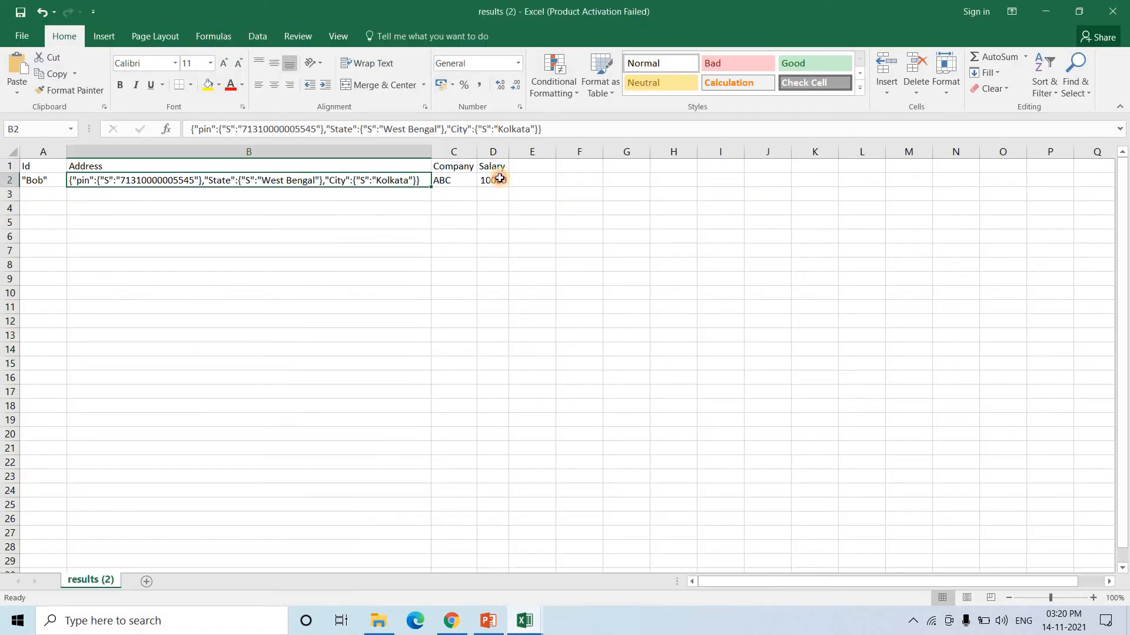
click(500, 178)
key(alt+Tab)
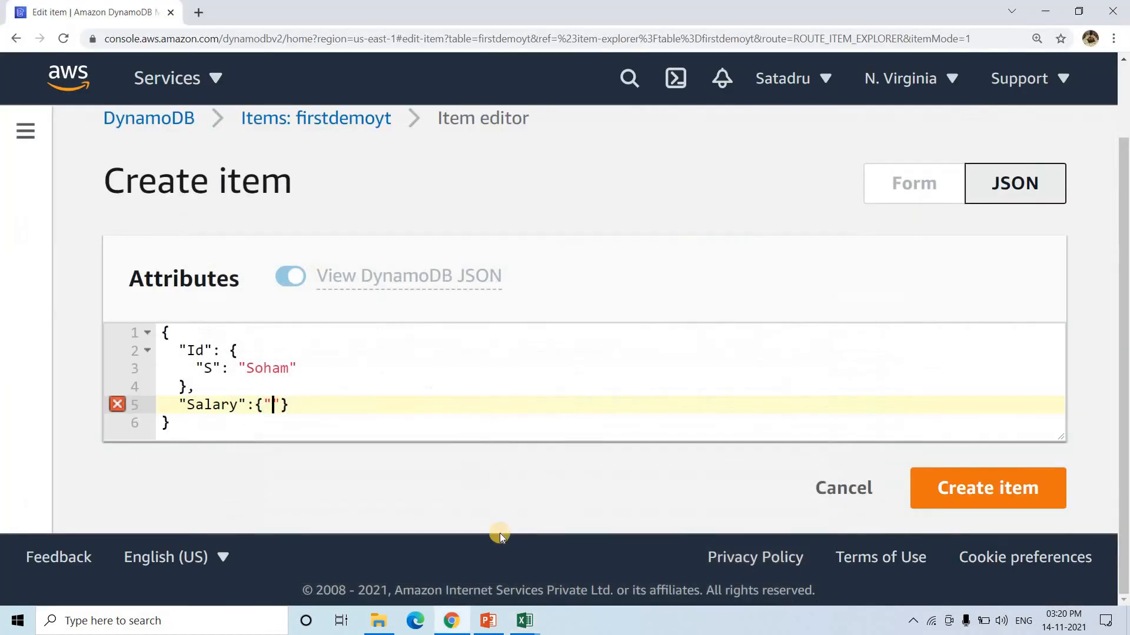
click(524, 621)
click(421, 562)
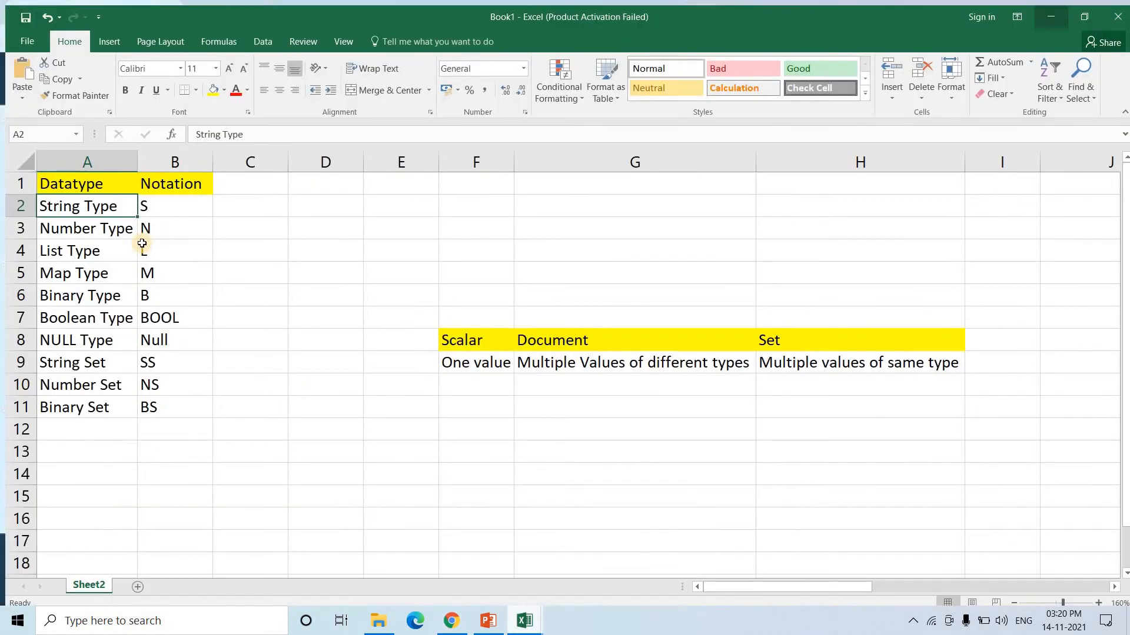
click(141, 226)
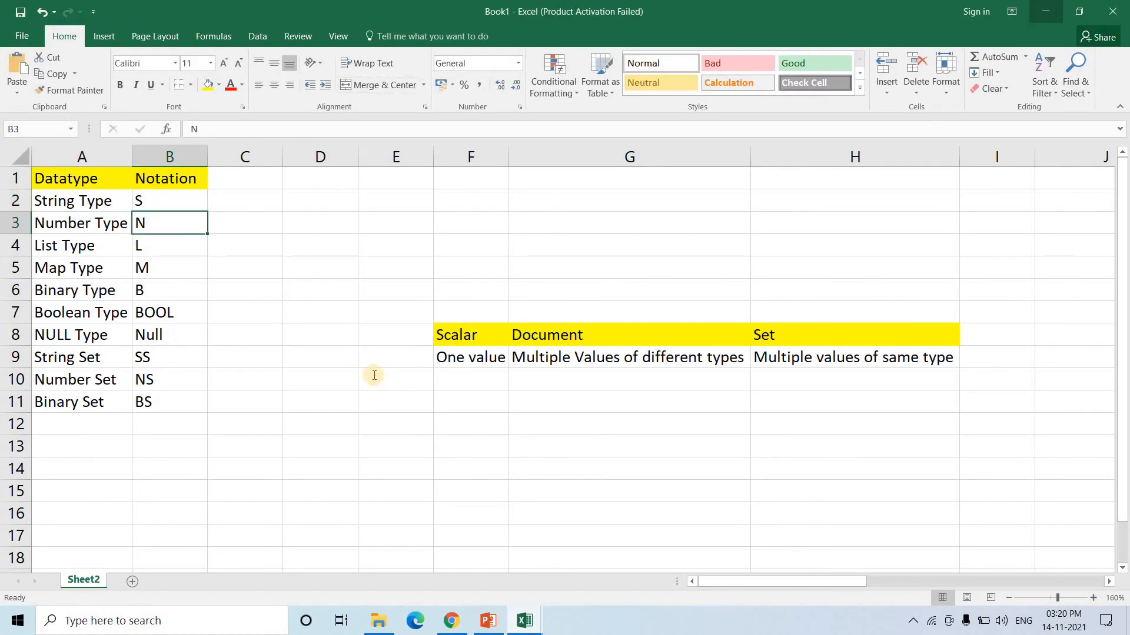
key(alt+Tab)
- Give Salary the quoted number value {"N":"15000"}
text(N)
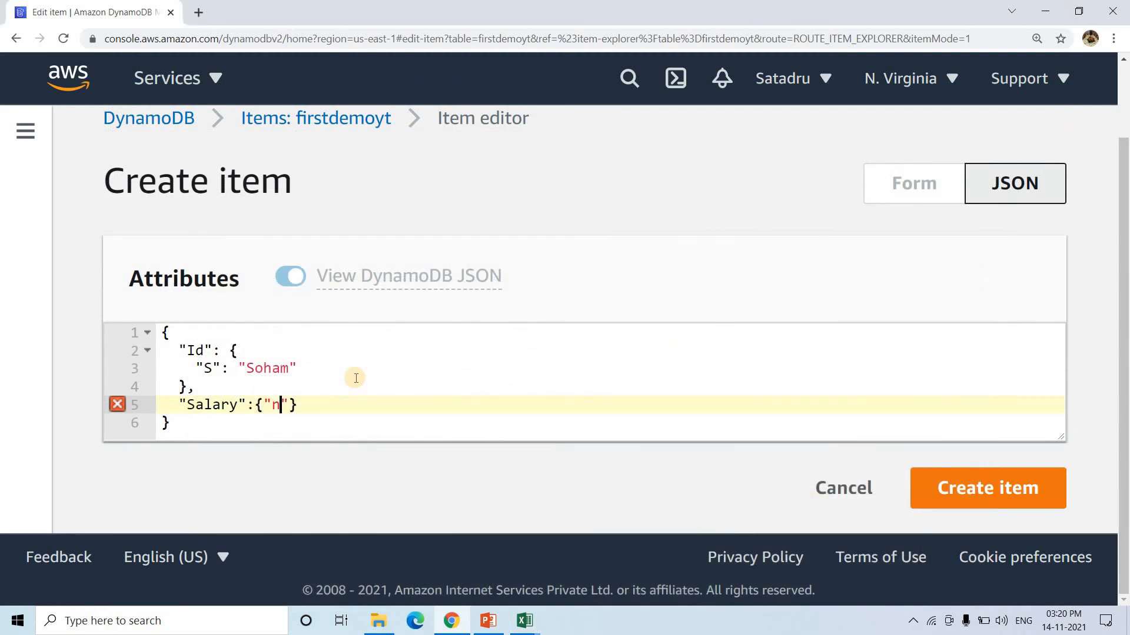
text(":15000)
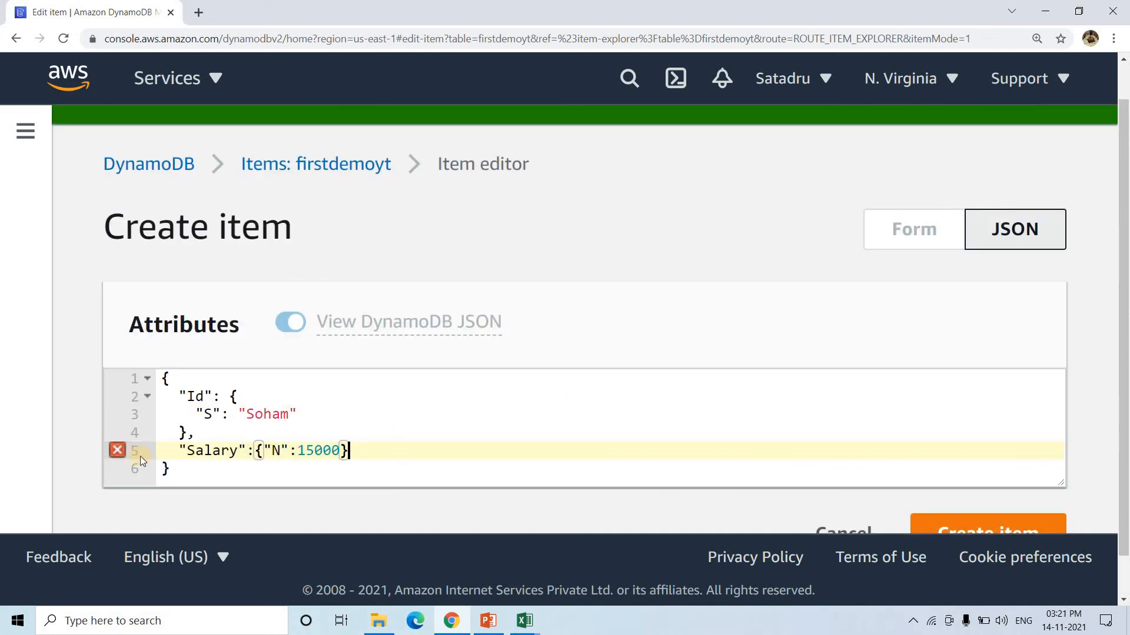
mouse_move(111, 447)
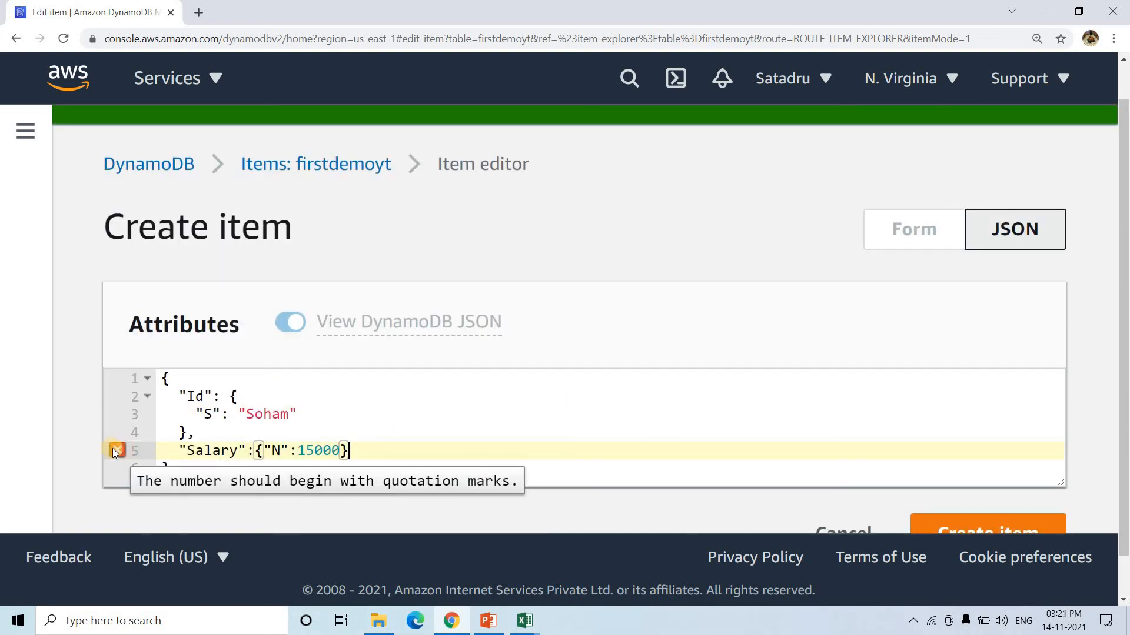
click(298, 451)
text(")
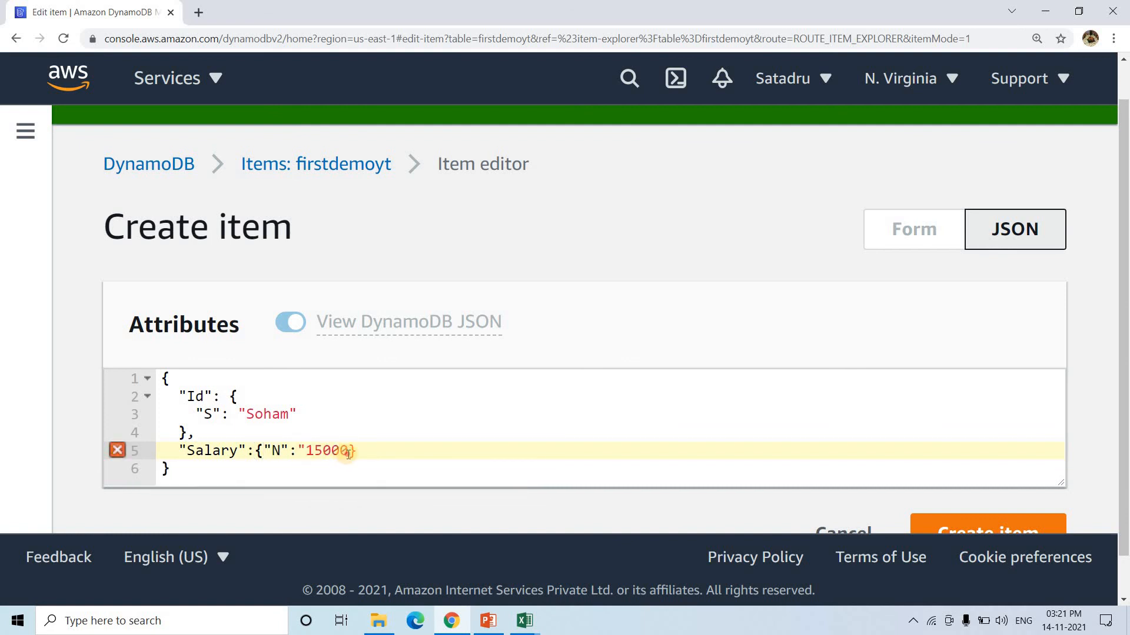
click(349, 451)
text(")
- Add an Address attribute starting a Map ("M") after Salary
click(405, 461)
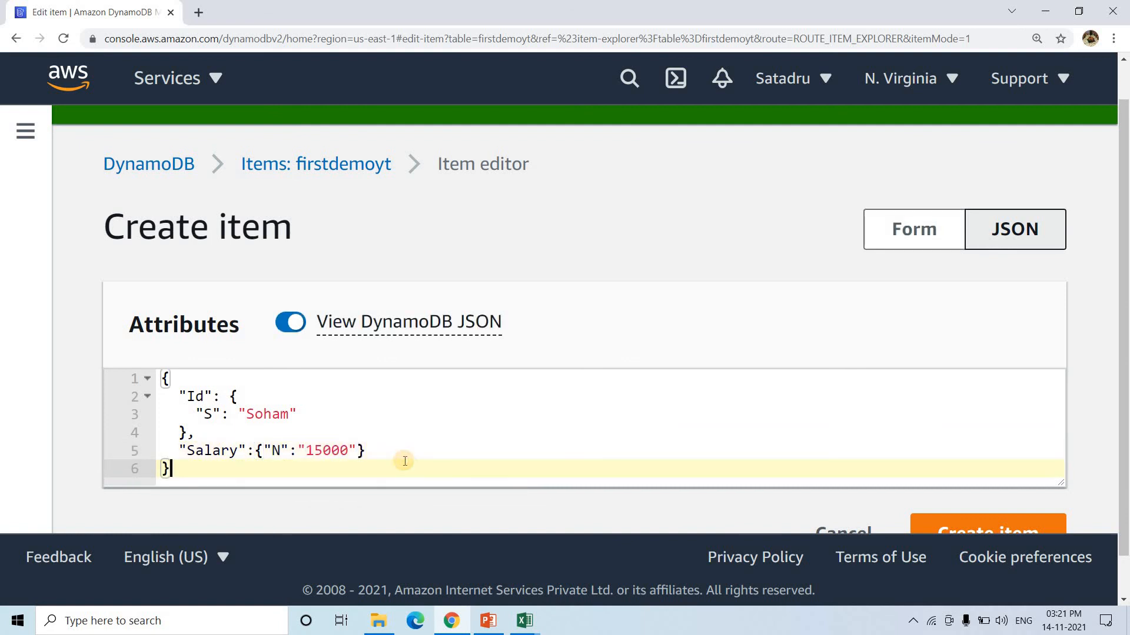
click(393, 451)
text(,)
key(Return)
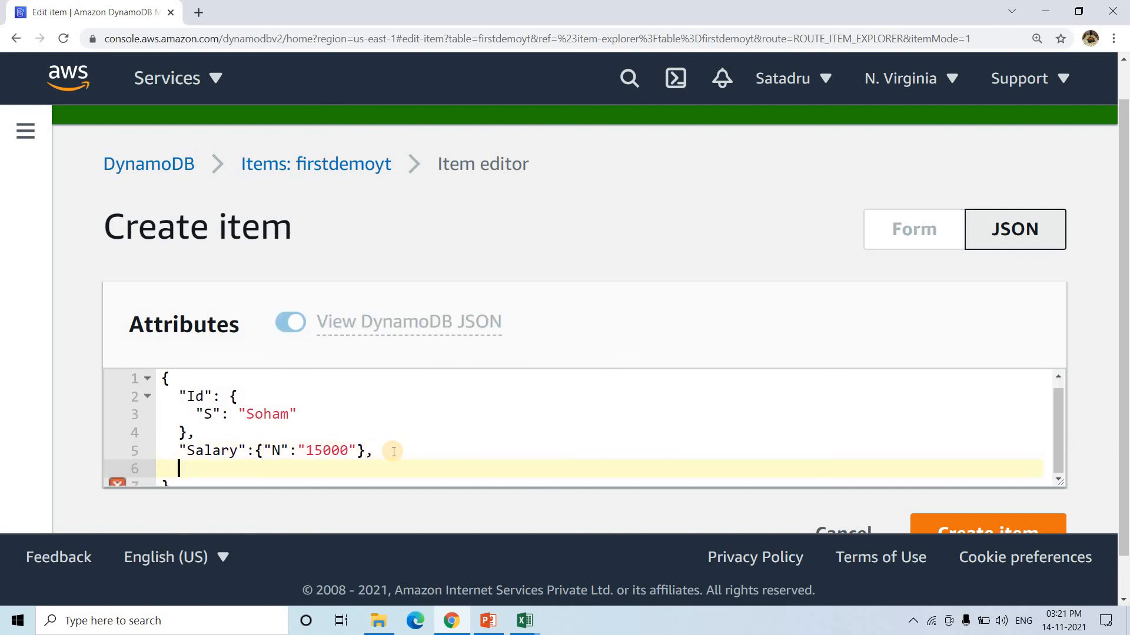
scroll(394, 451, down, 2)
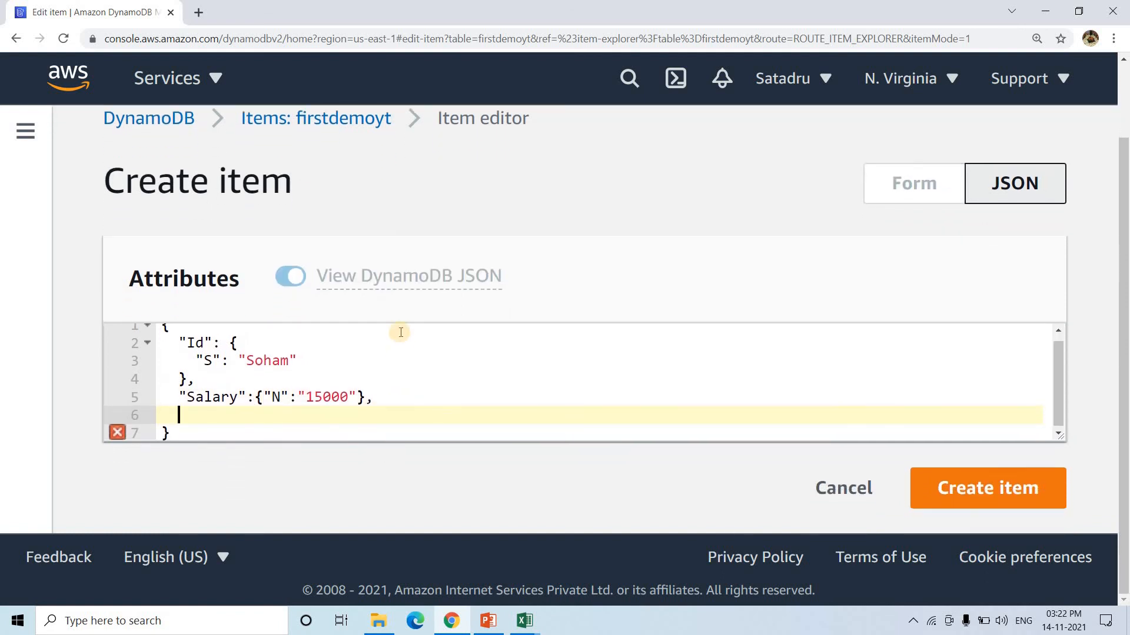
text(Address)
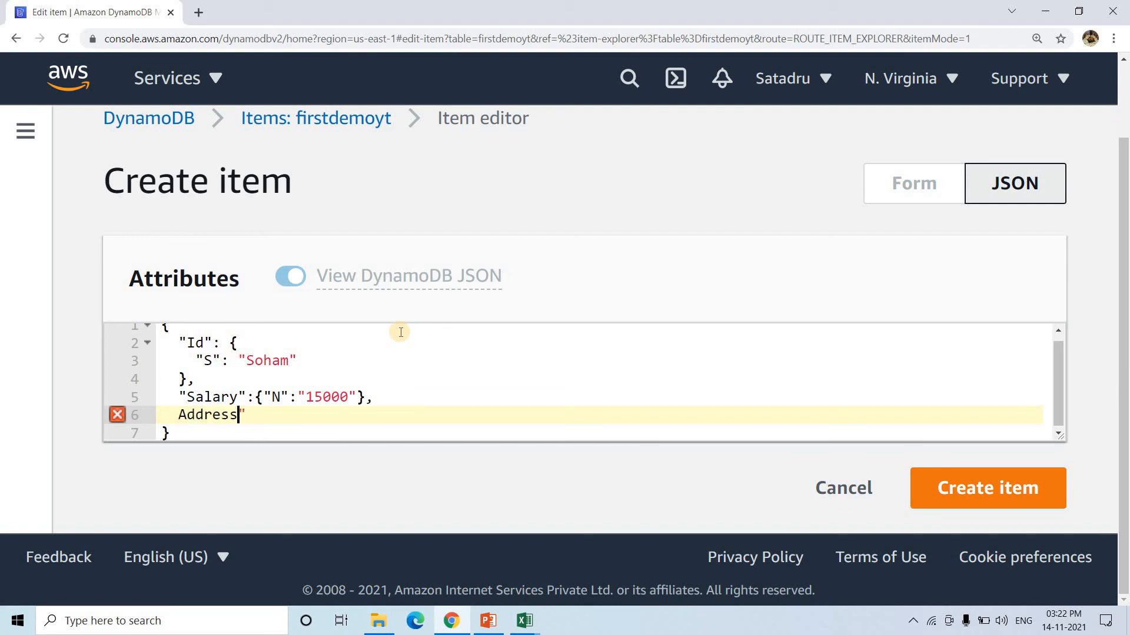
text(")
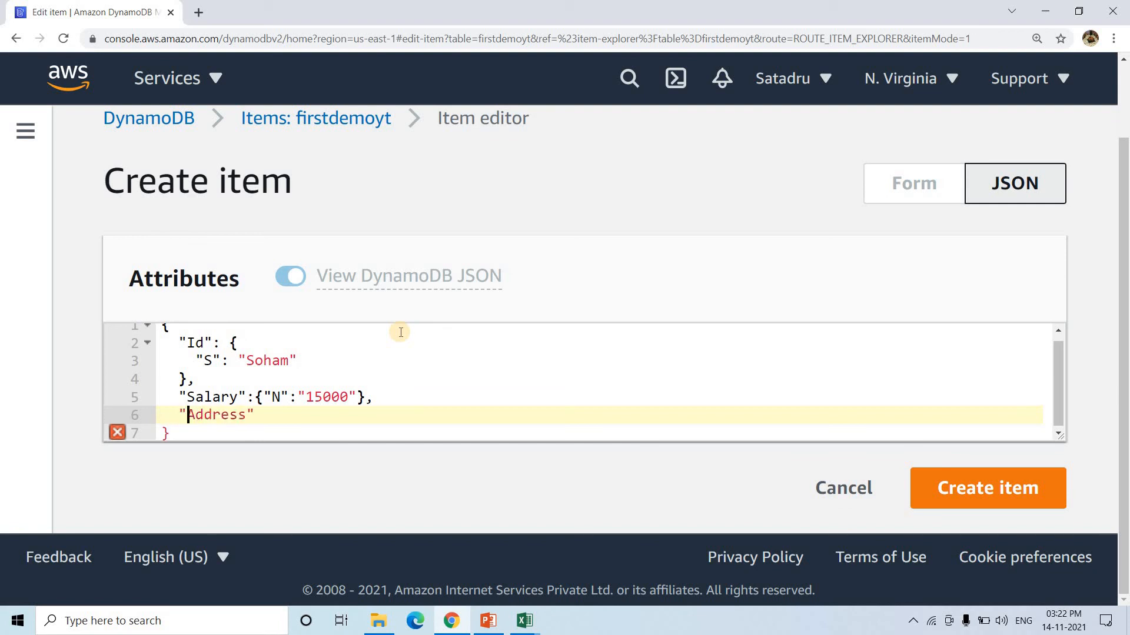
key(Right)
text(:{})
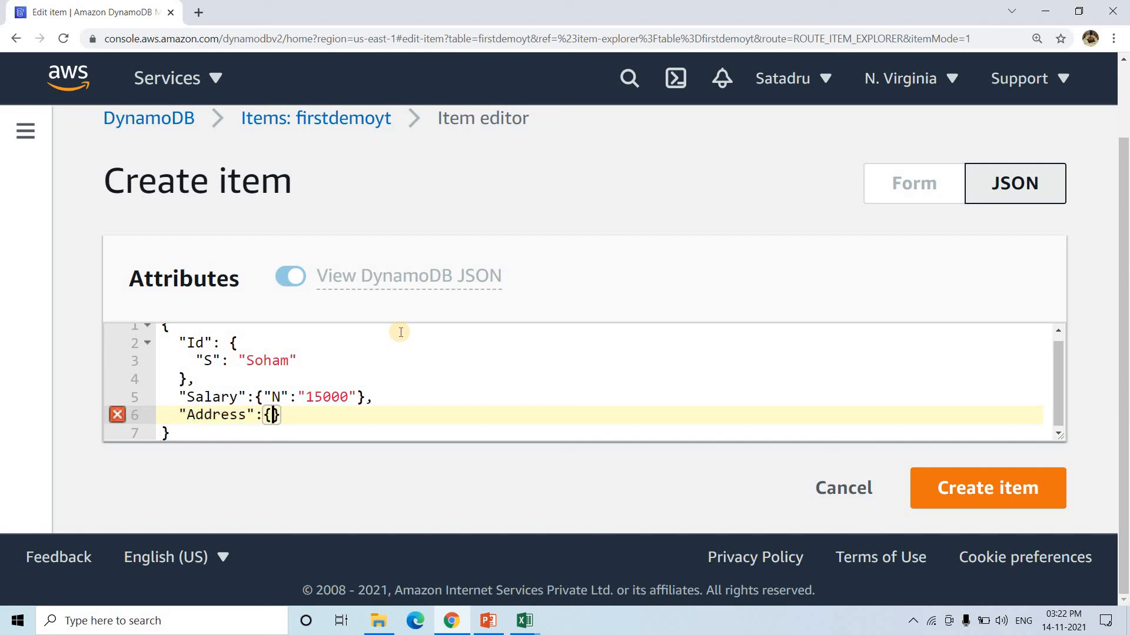
text("M)
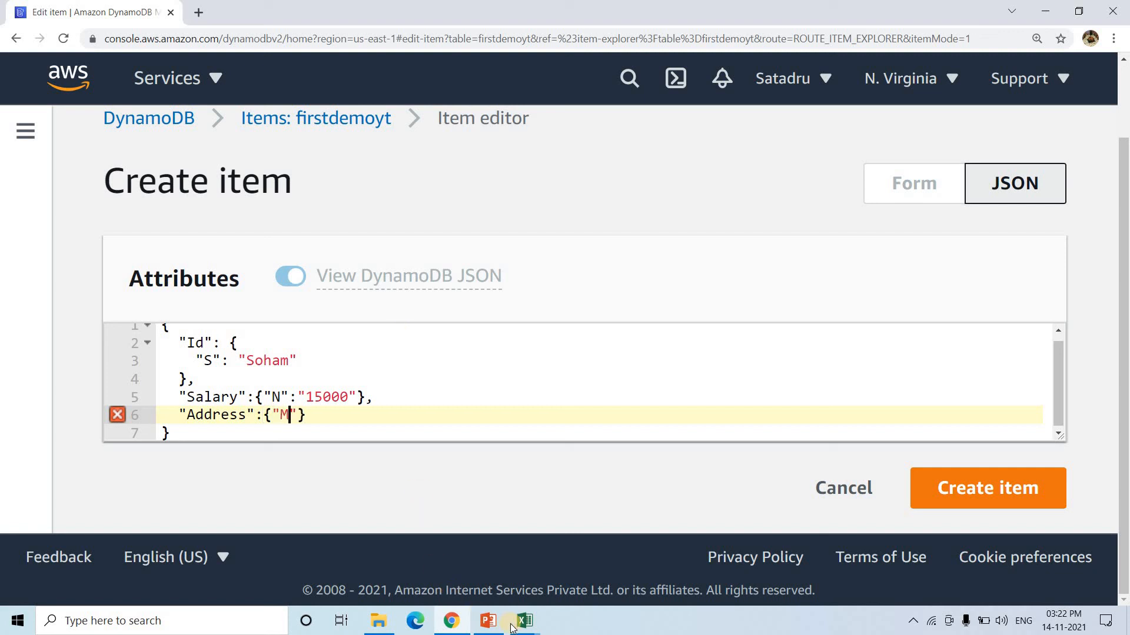
- Check the Map Type notation 'M' in Book1, then add a colon after "M" in the Address line
mouse_move(523, 624)
click(444, 559)
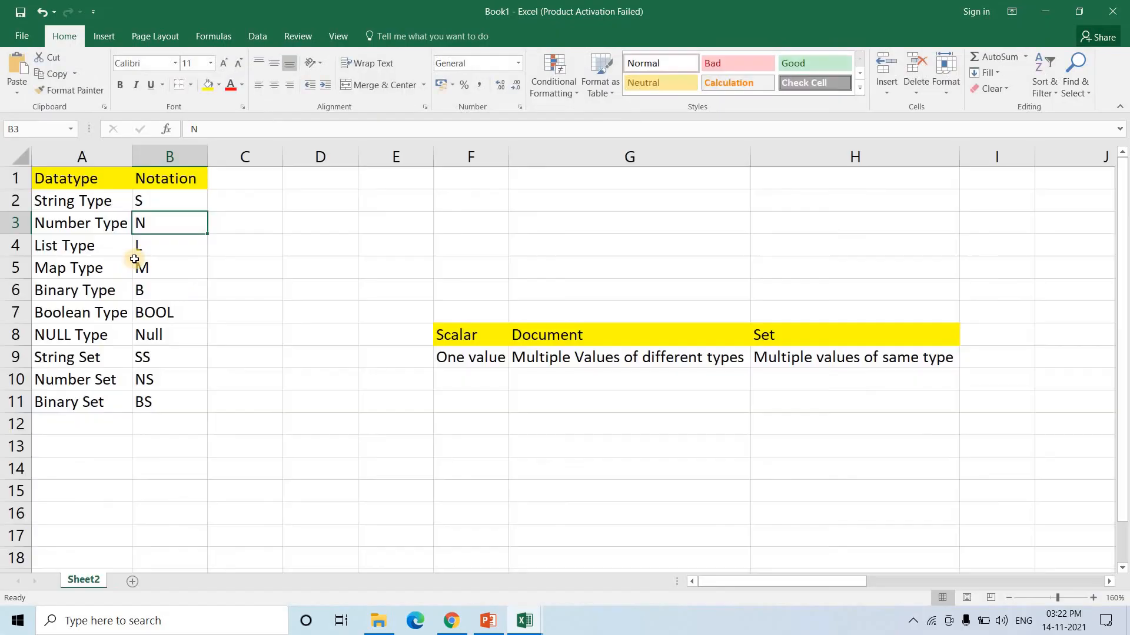
click(178, 275)
click(1047, 4)
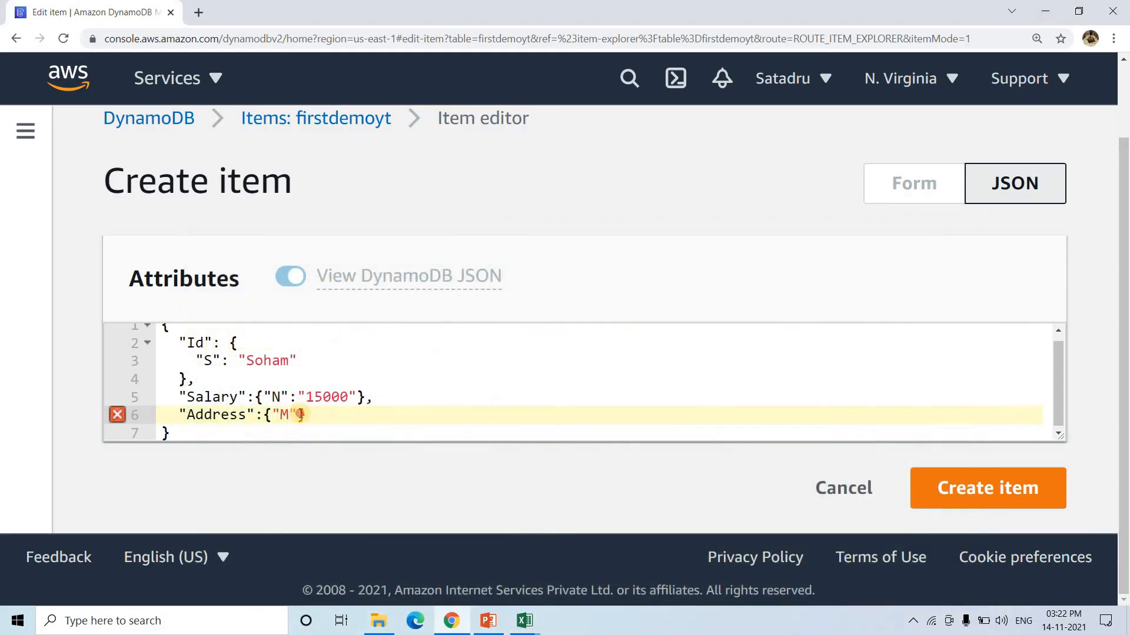
click(300, 414)
text(:)
- Compare against Bob's exported Address map in cell B2 of results (2)
click(525, 621)
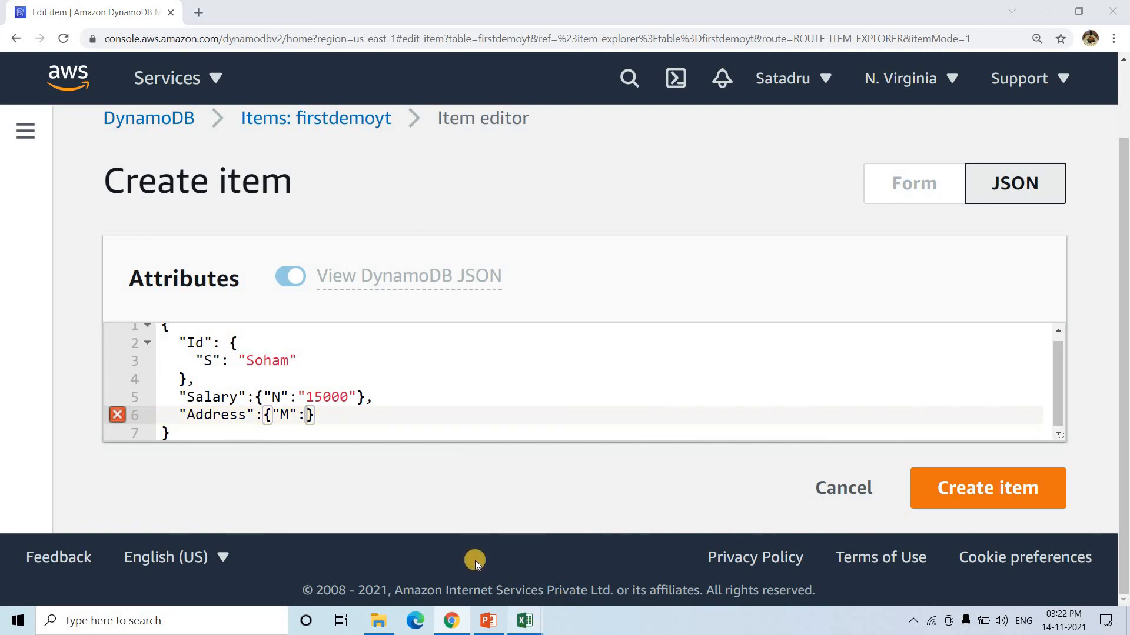
click(474, 560)
click(524, 620)
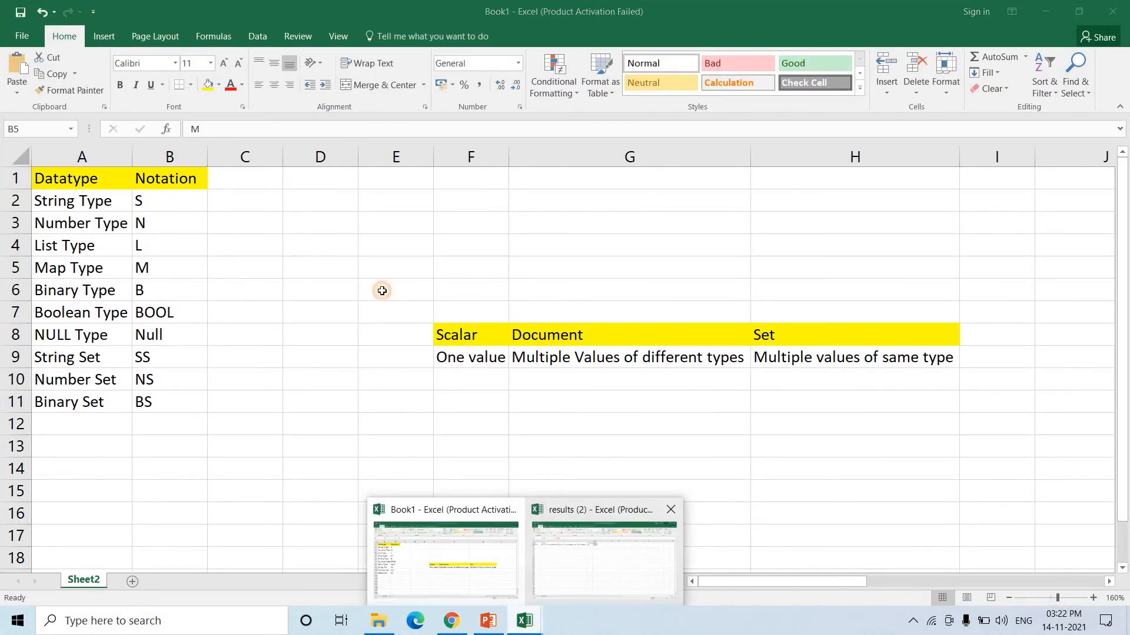
click(604, 559)
double_click(100, 182)
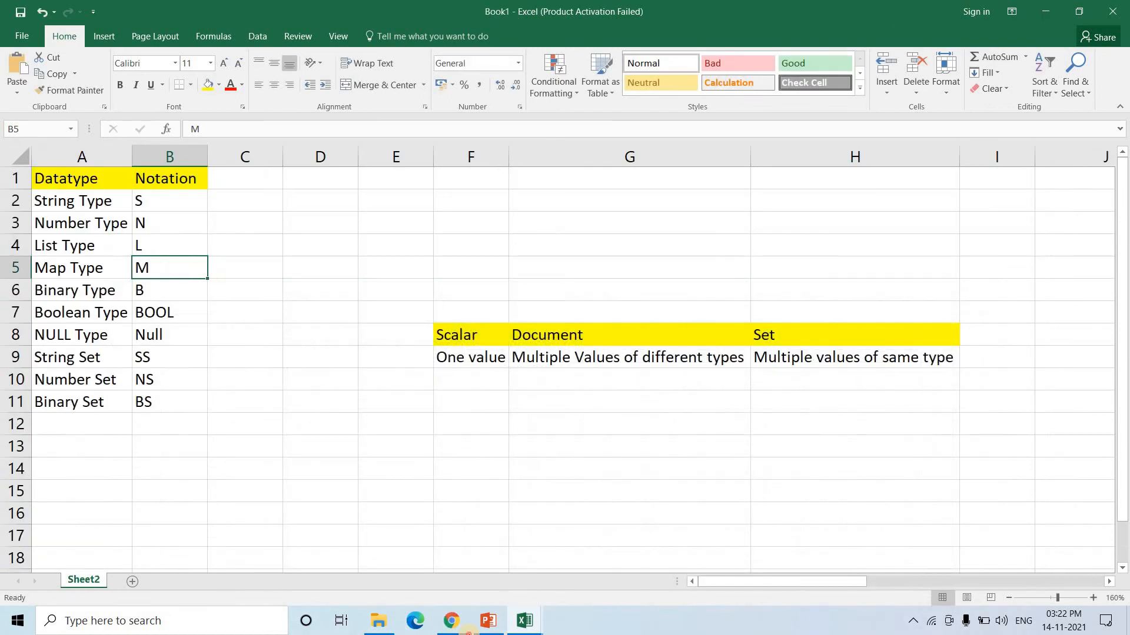
click(451, 621)
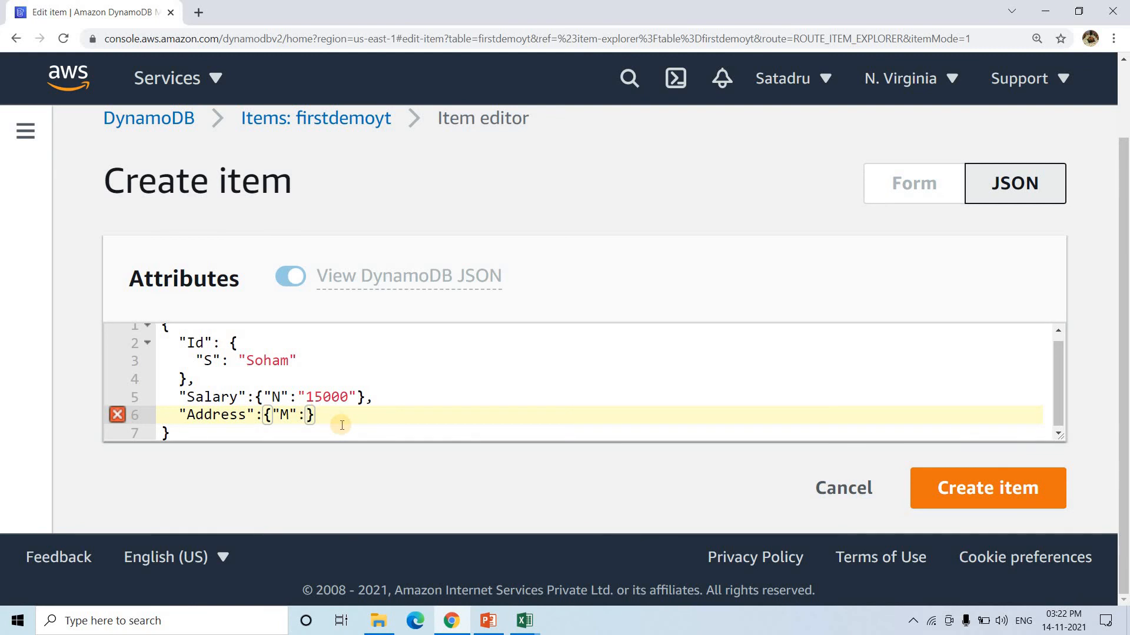
- Add the "pin" key with String value "45660021" to Address, referencing results (2)
text("pin")
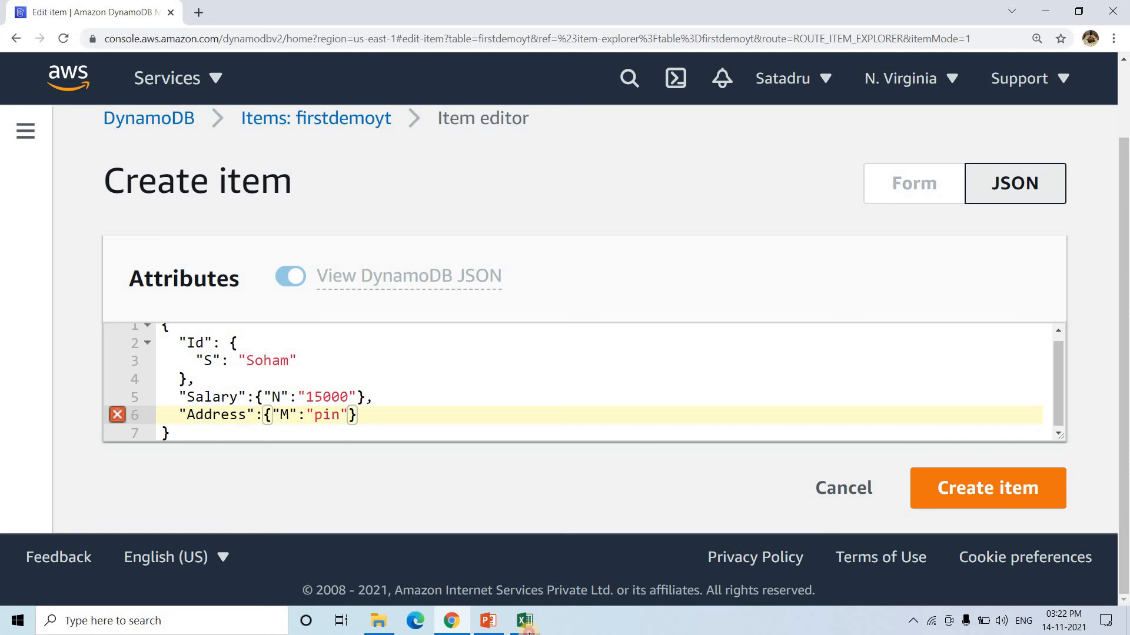
mouse_move(526, 624)
click(595, 569)
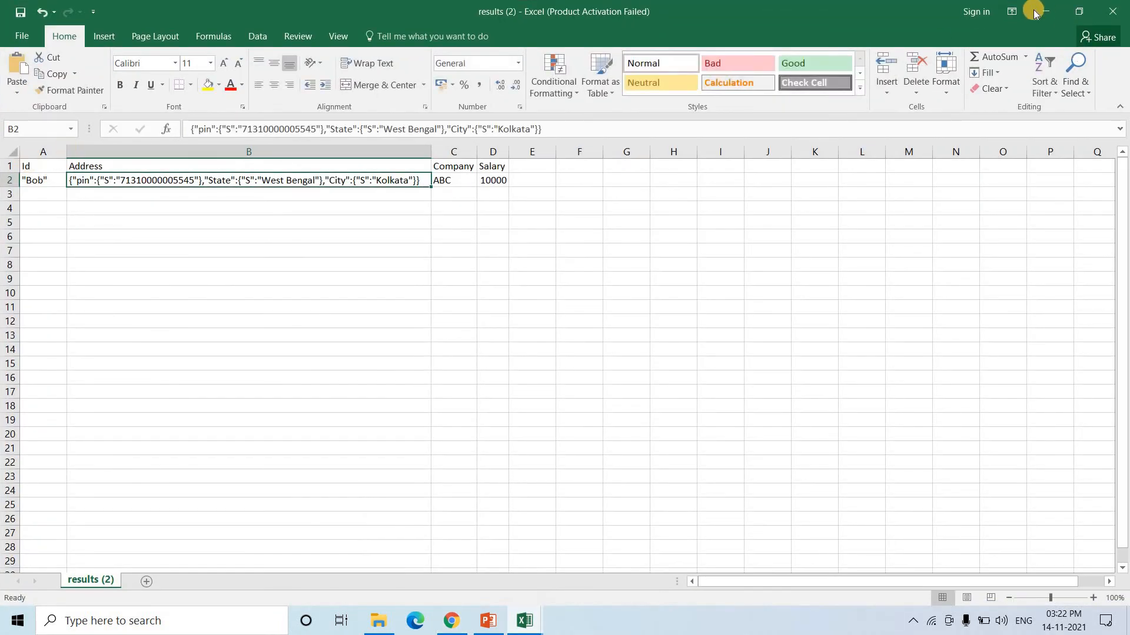
key(alt+Tab)
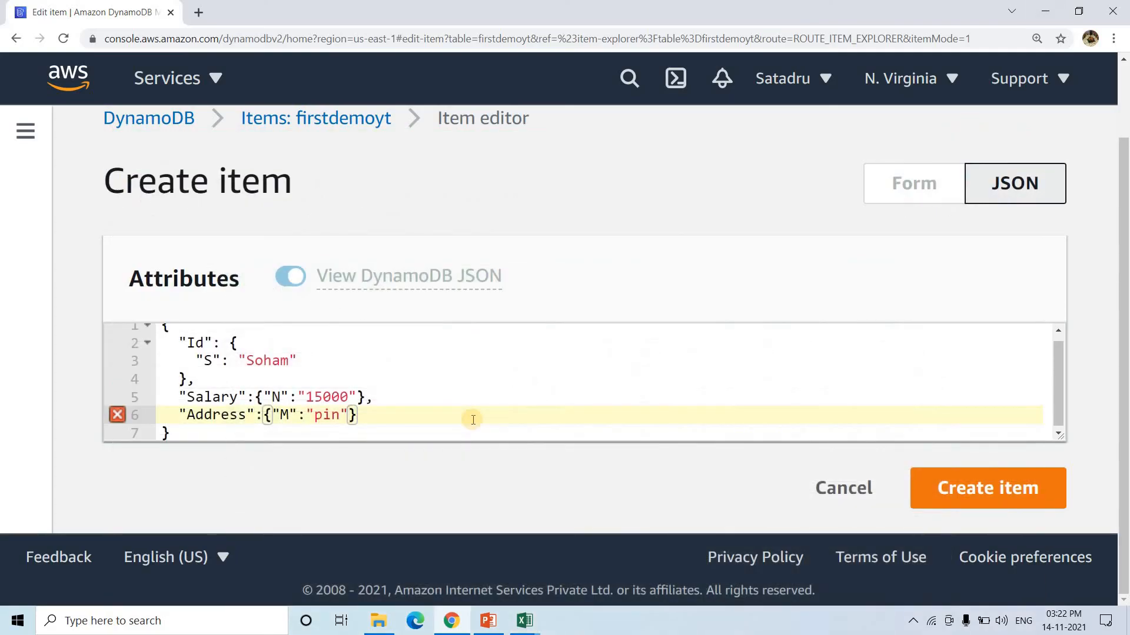
text(:{})
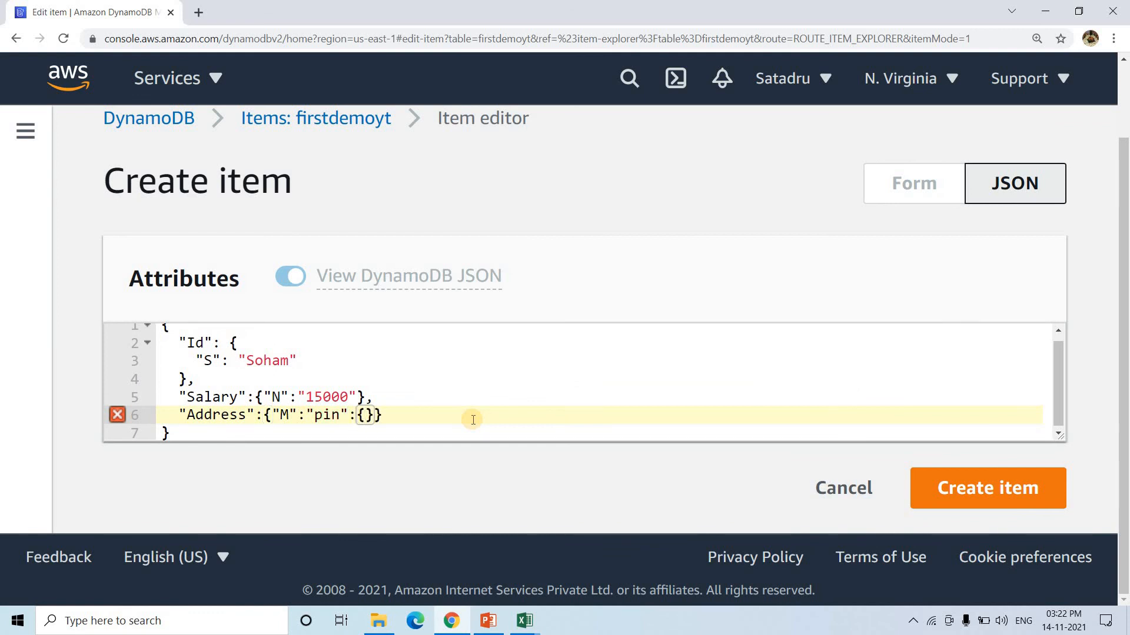
text("S":"45660021)
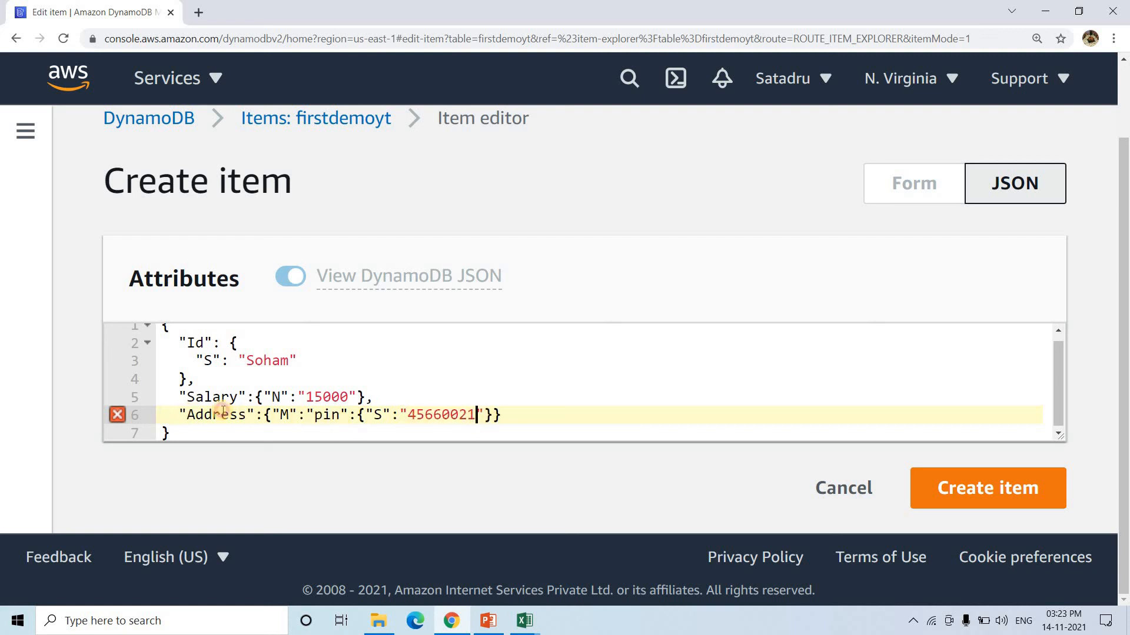
drag(180, 414, 349, 414)
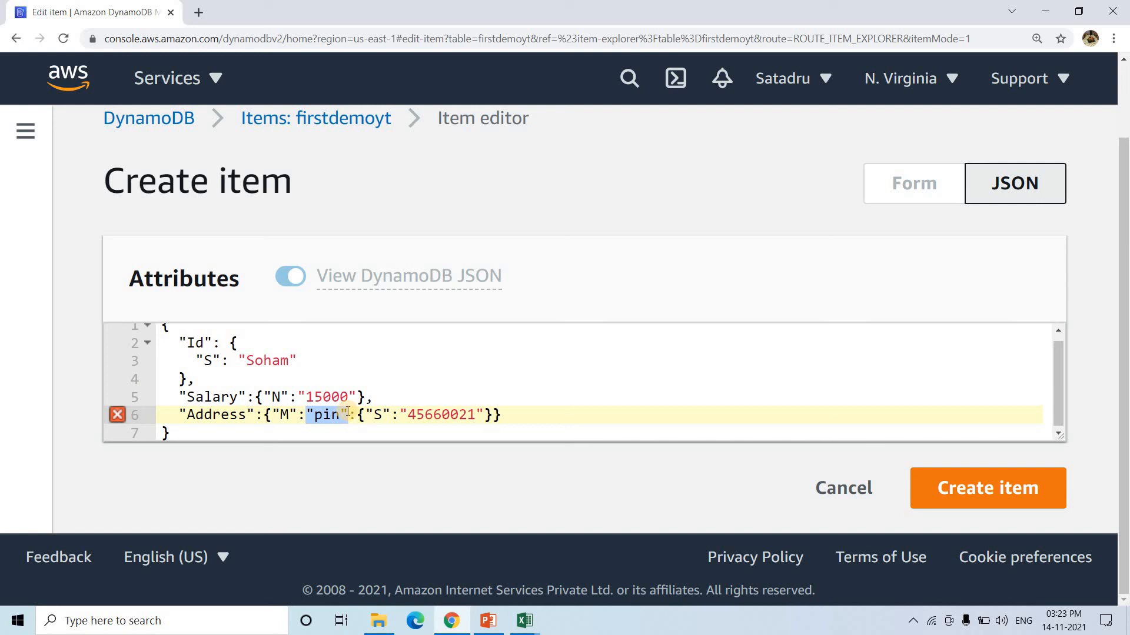
click(348, 414)
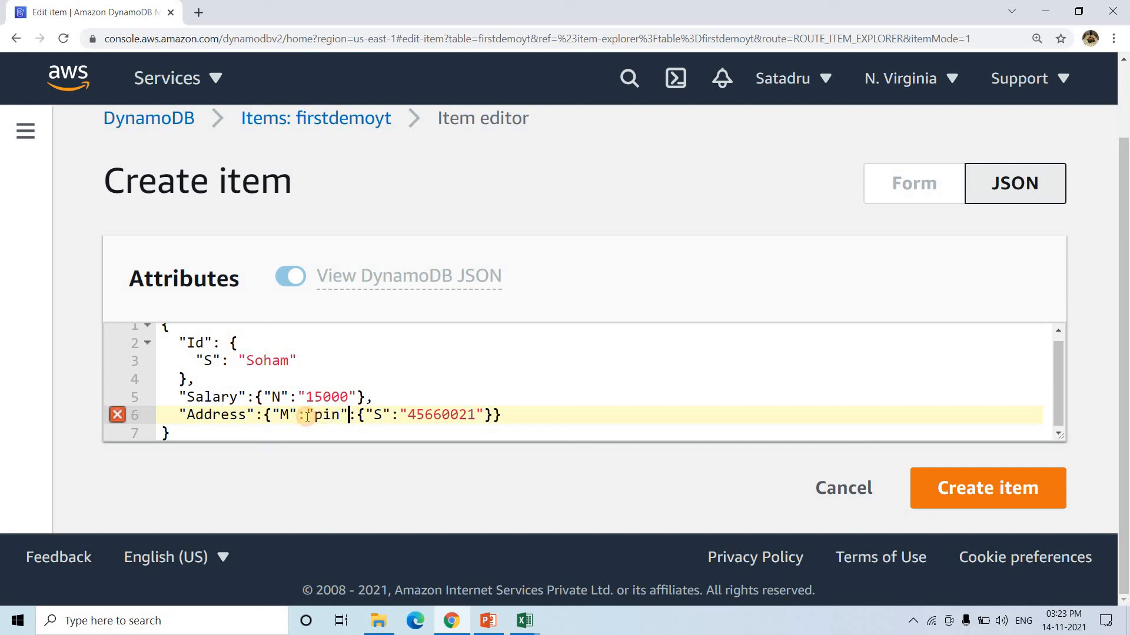
click(306, 415)
text({)
click(509, 415)
text(})
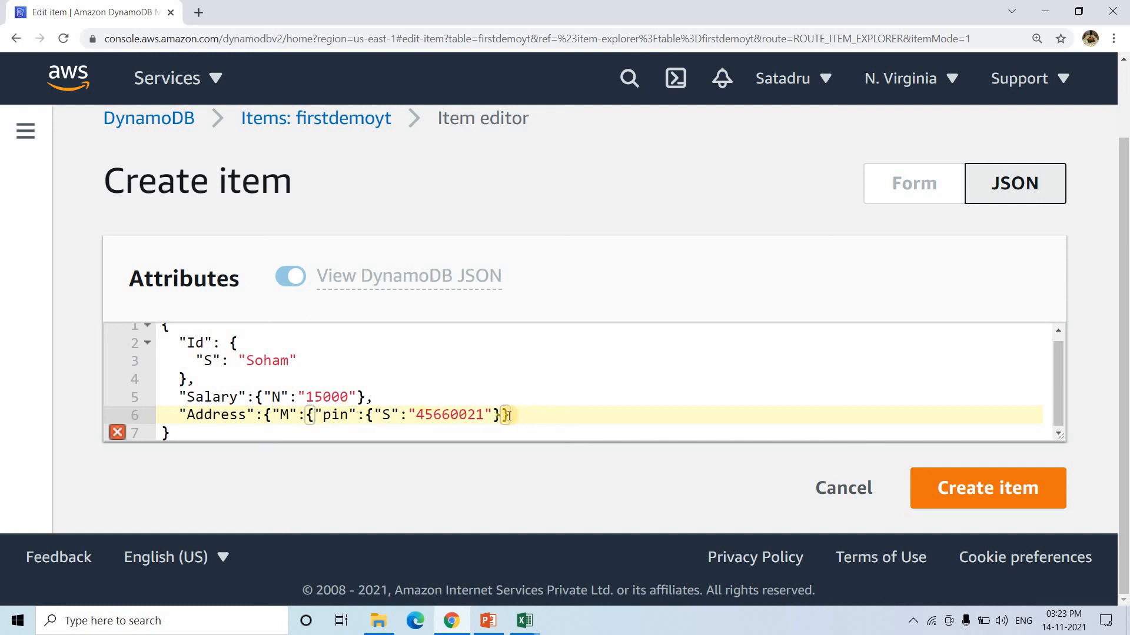
text(})
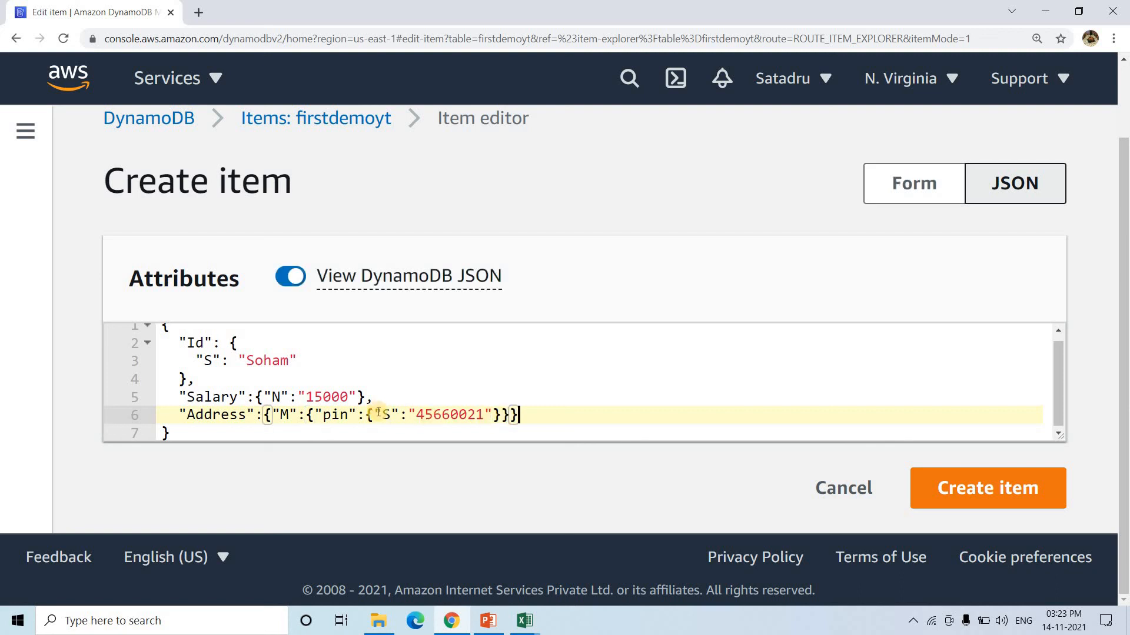
drag(316, 415, 500, 413)
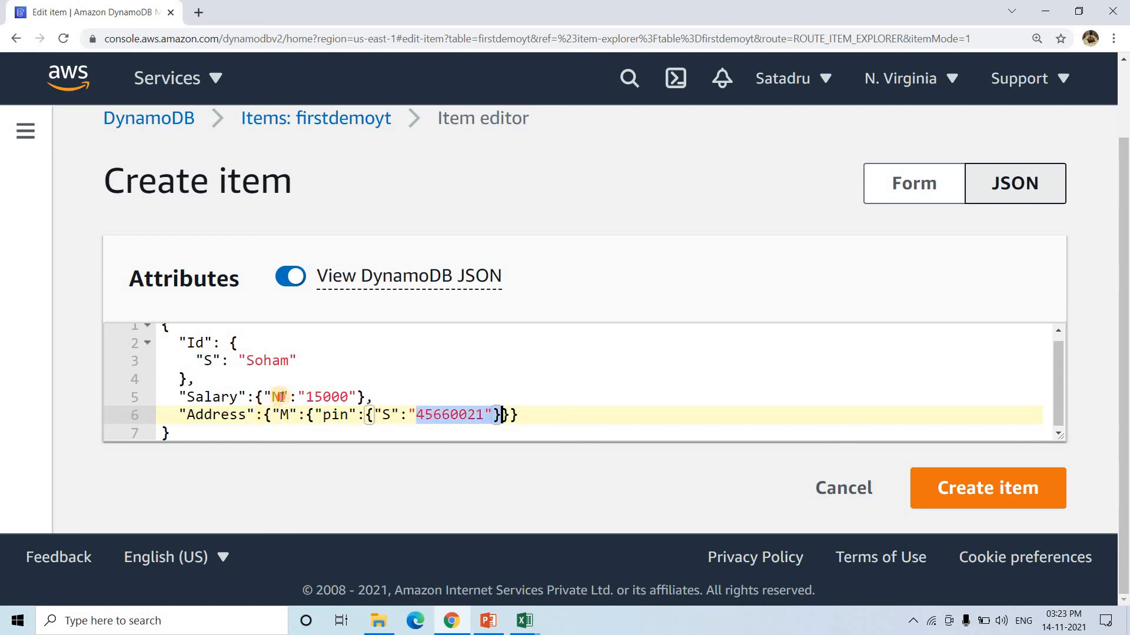
- Create the Soham item in firstdemoyt and reset the page zoom
click(563, 433)
click(1012, 492)
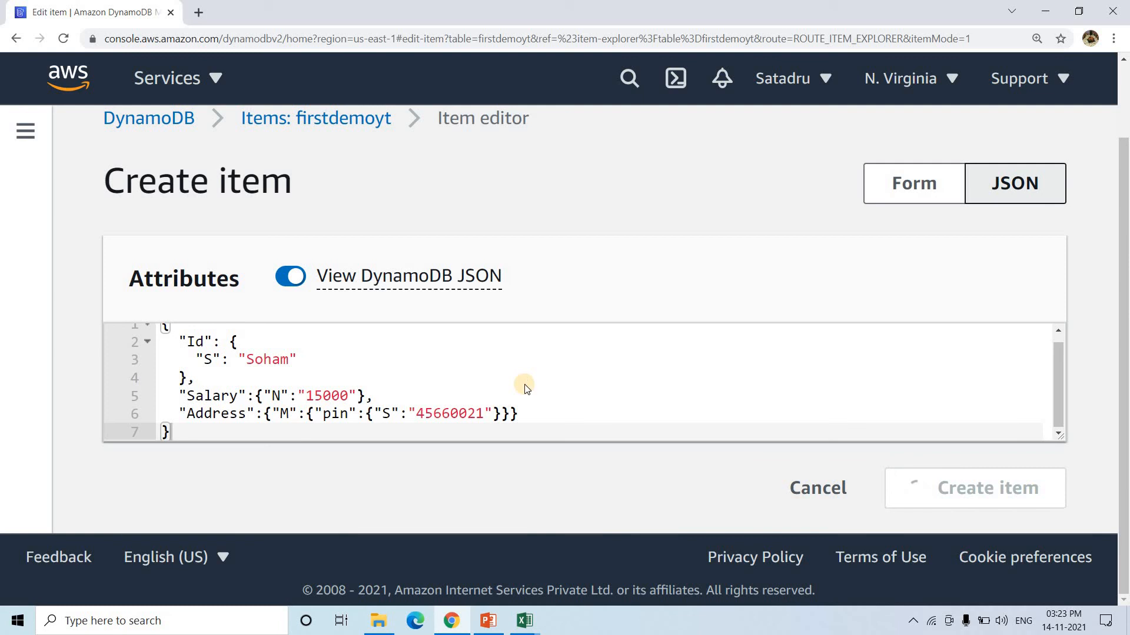
key(ctrl+minus)
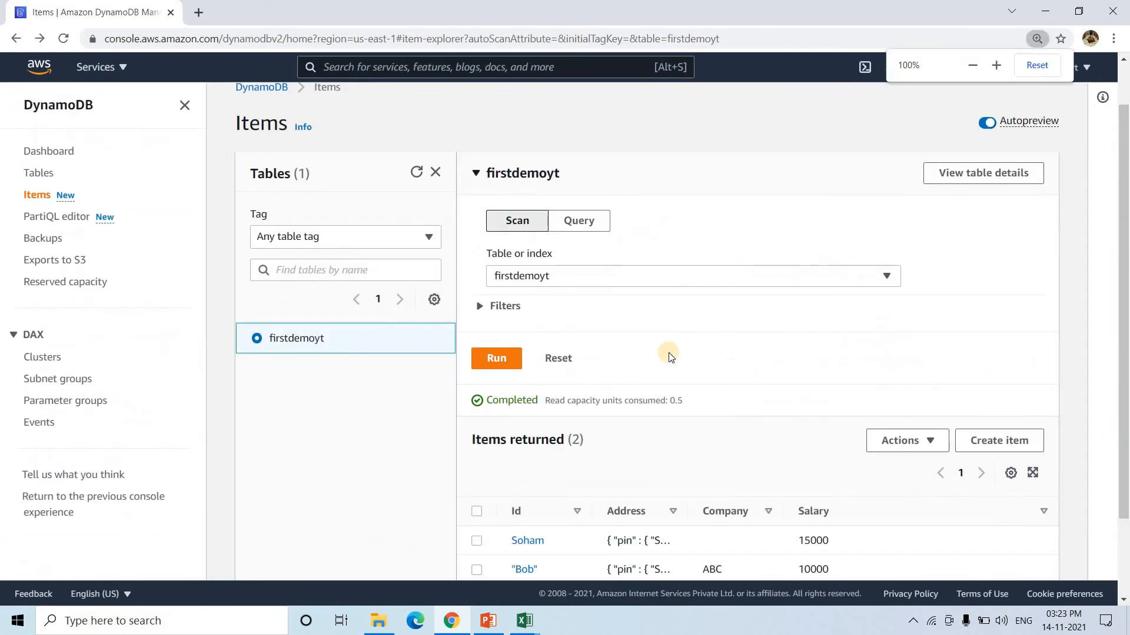
- Download the returned items as results (3).csv and open the file
scroll(669, 357, down, 2)
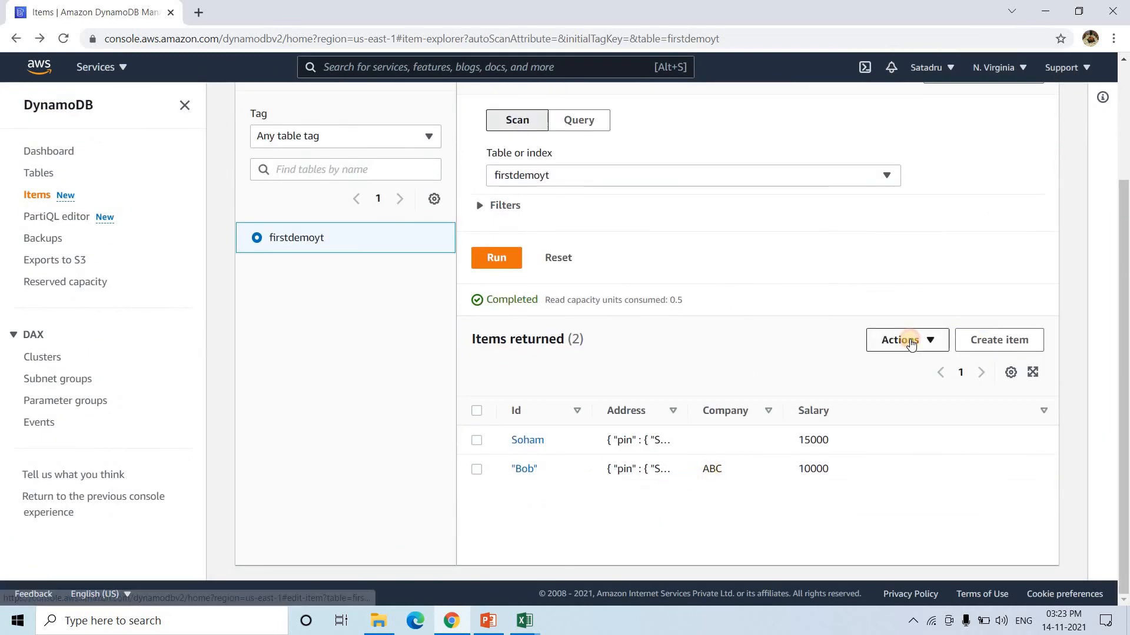
click(911, 344)
click(953, 463)
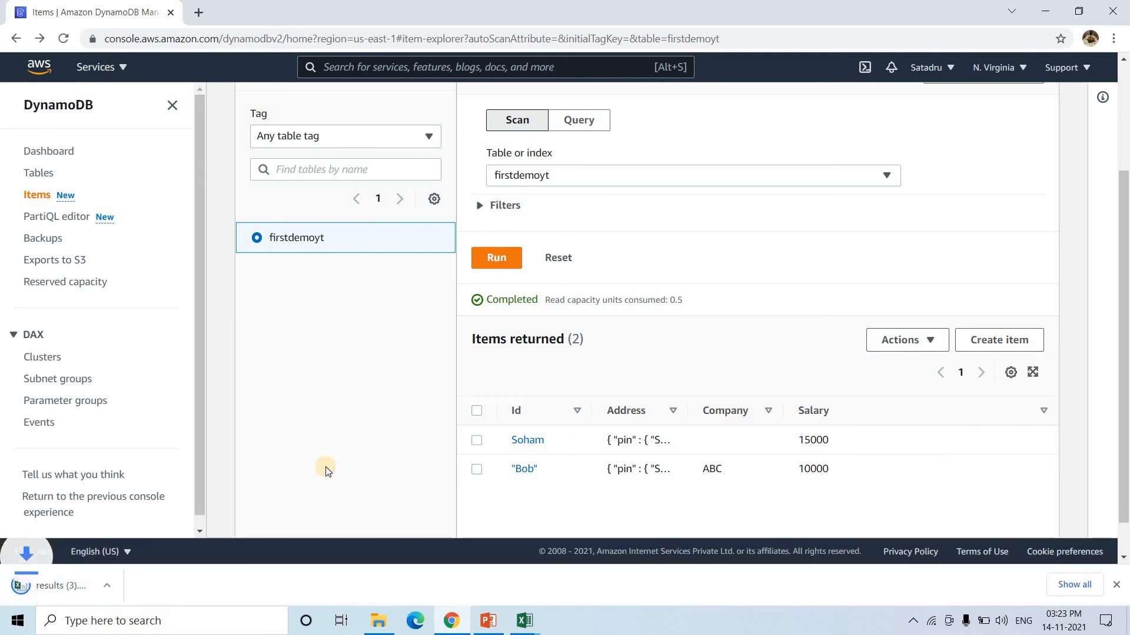
click(69, 586)
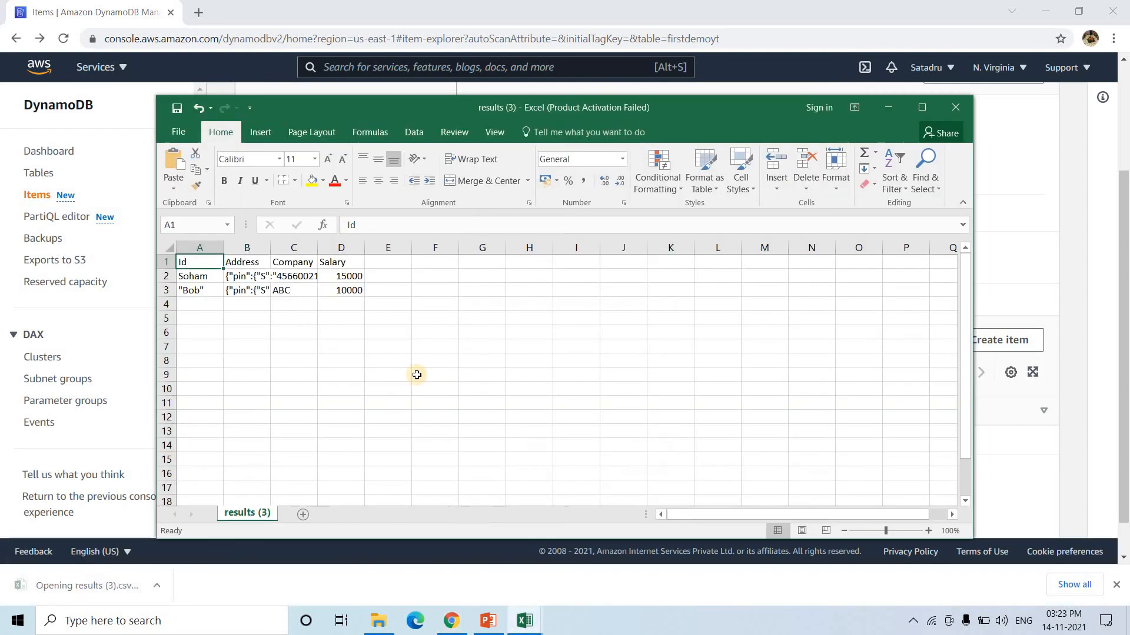
- Autofit the Address column, review Soham's and Bob's Id, Company and Address values, then leave Excel
double_click(267, 247)
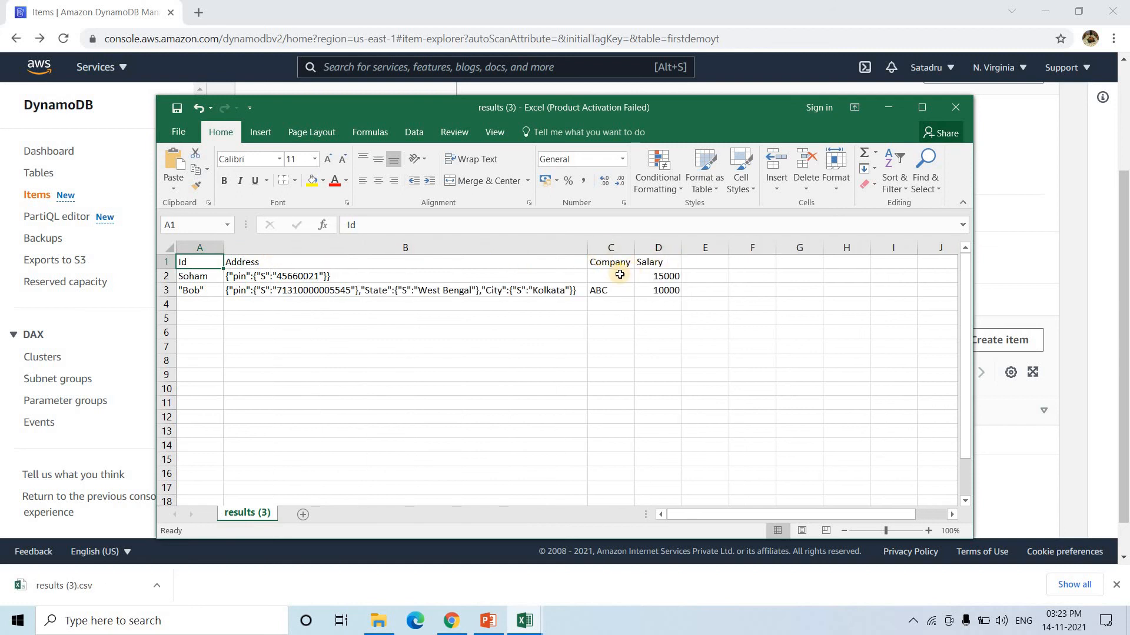
click(196, 276)
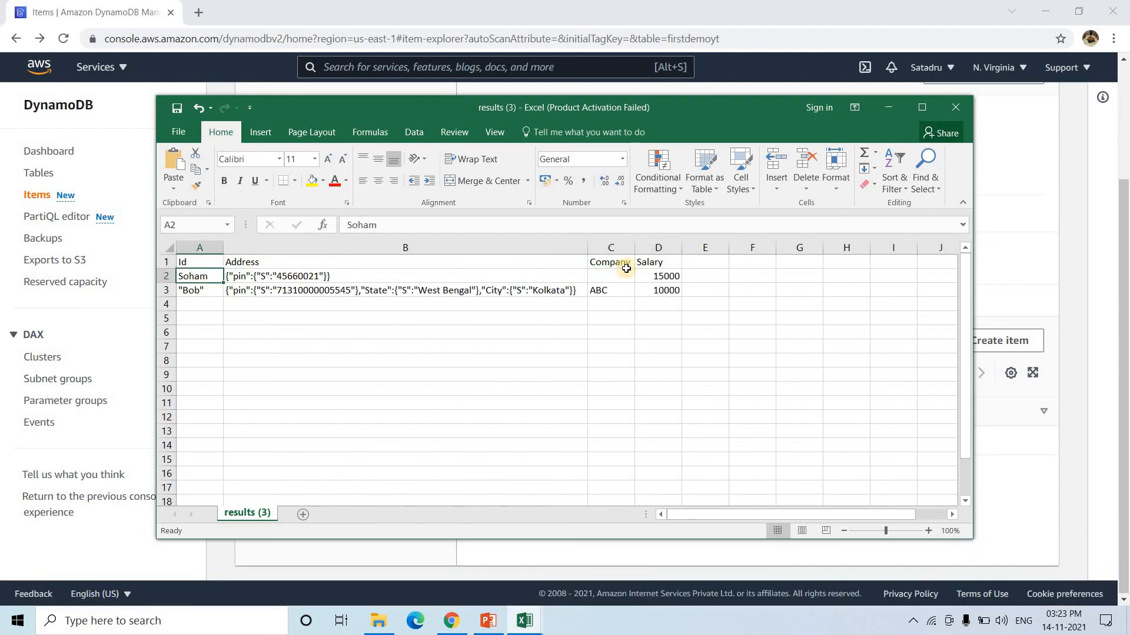
click(609, 277)
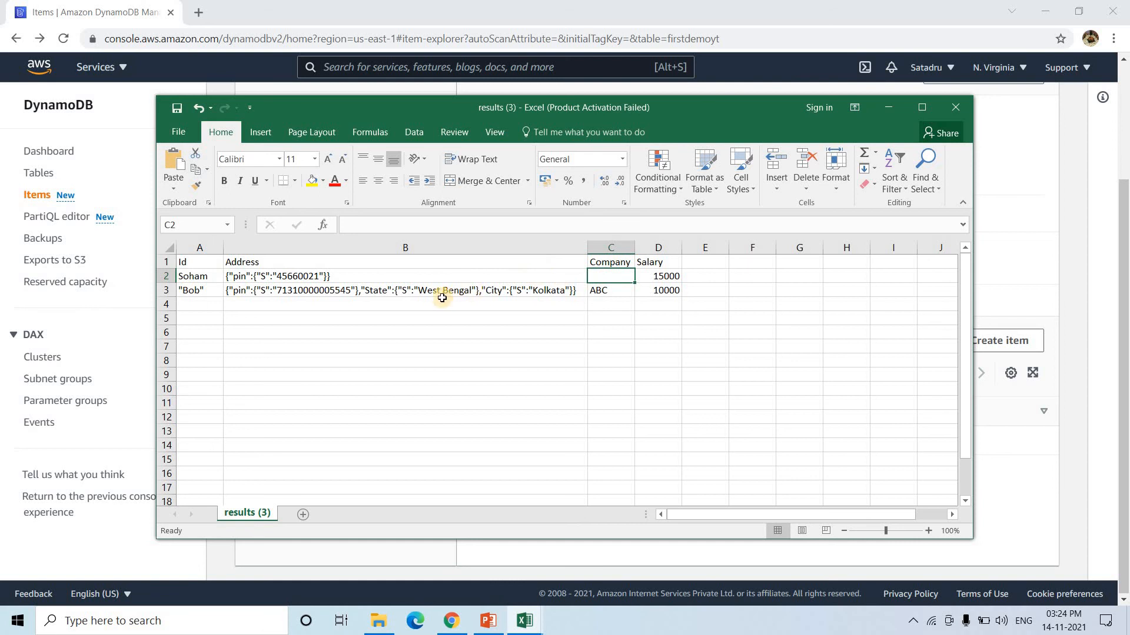
double_click(544, 293)
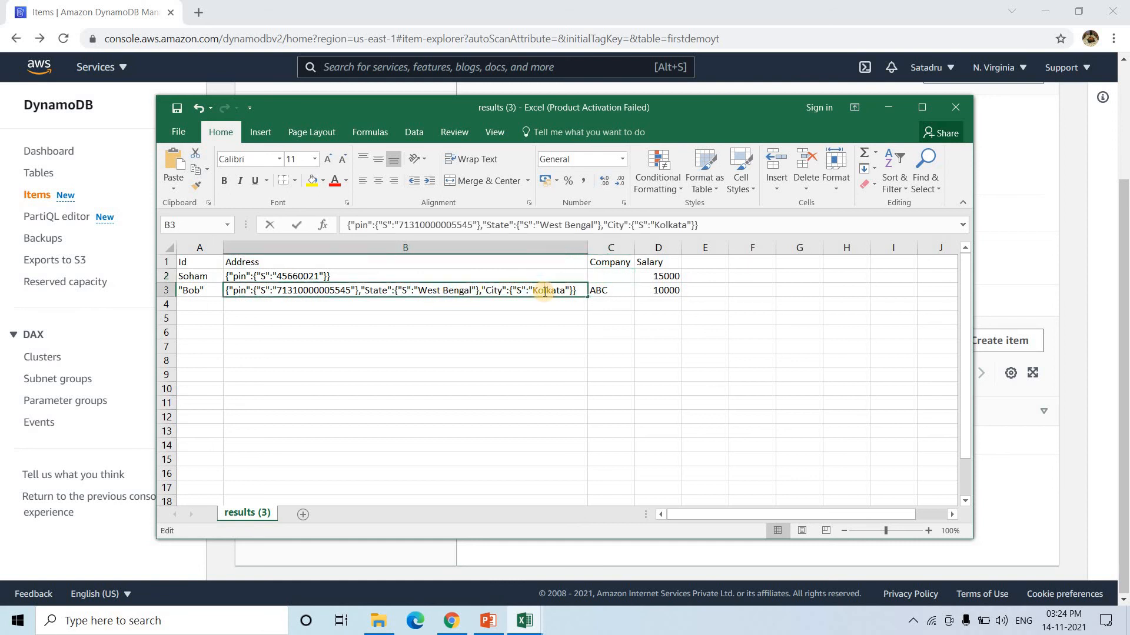
click(250, 273)
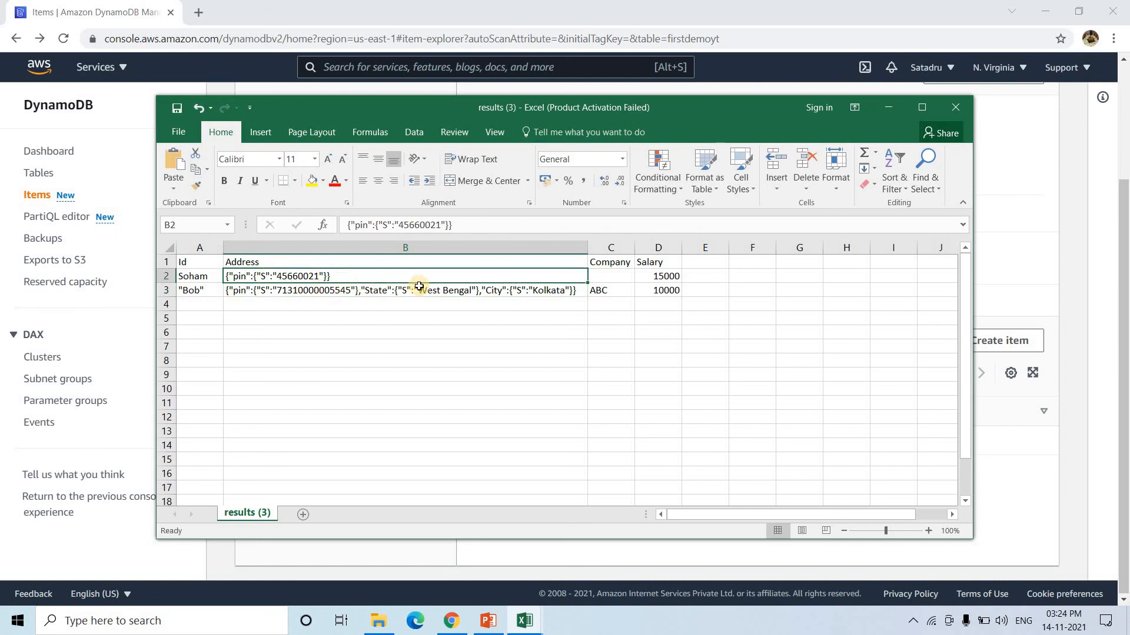
click(386, 293)
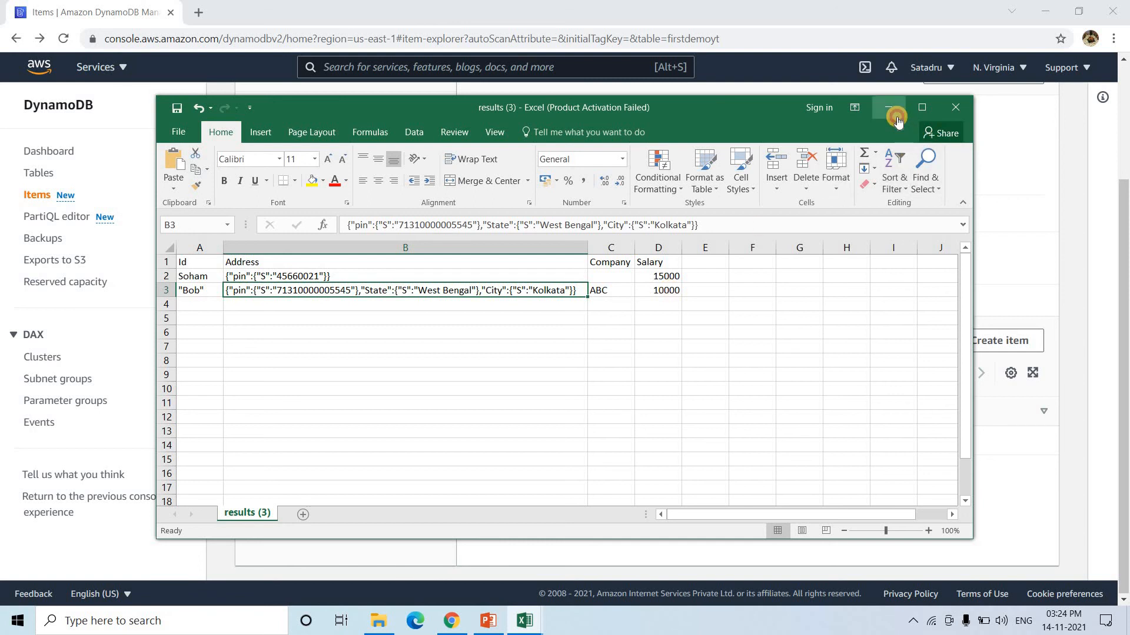
key(alt+Tab)
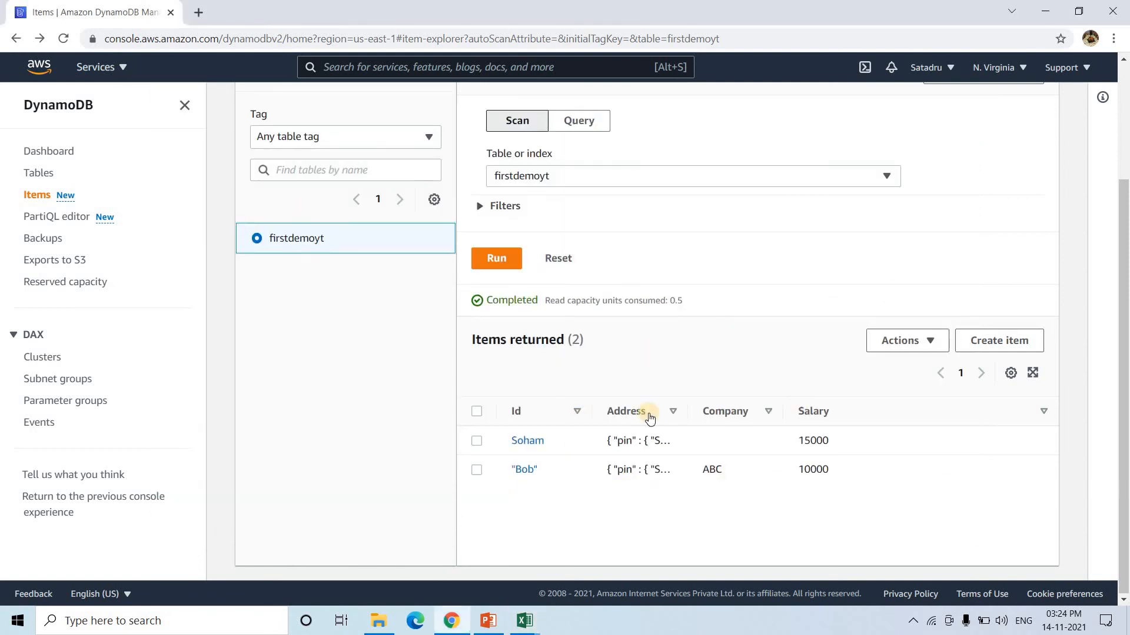